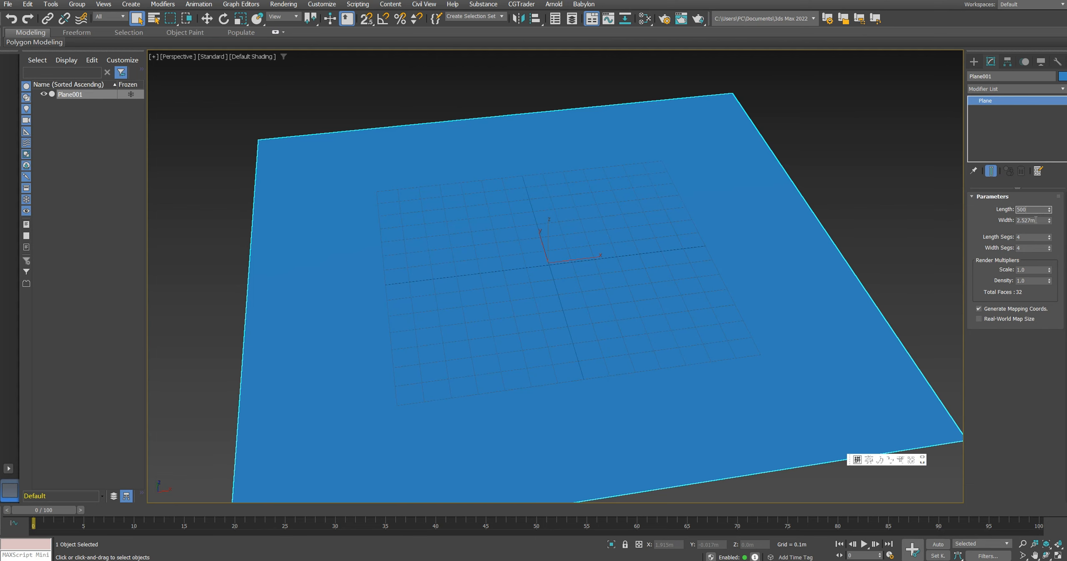
Step: Set the plane's width to 500 m and turn on edged-face display in the viewport
double_click(1036, 220)
text(500)
key(Return)
scroll(626, 284, down, 10)
scroll(624, 279, down, 5)
scroll(624, 279, up, 3)
key(F4)
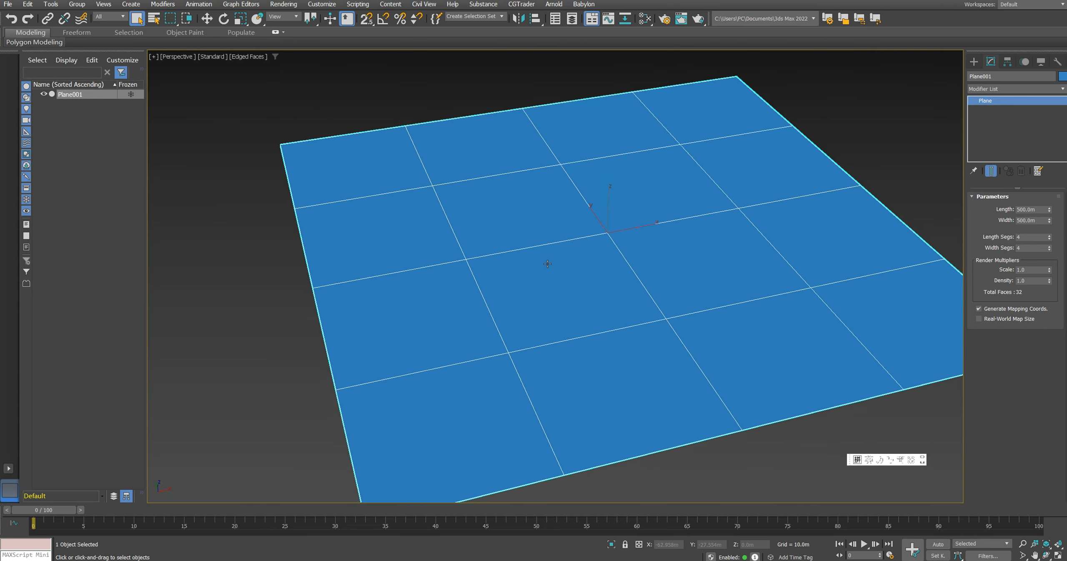
Step: Set the plane's length and width segments to 100 each and activate the Move tool
middle_drag(600, 263, 567, 271)
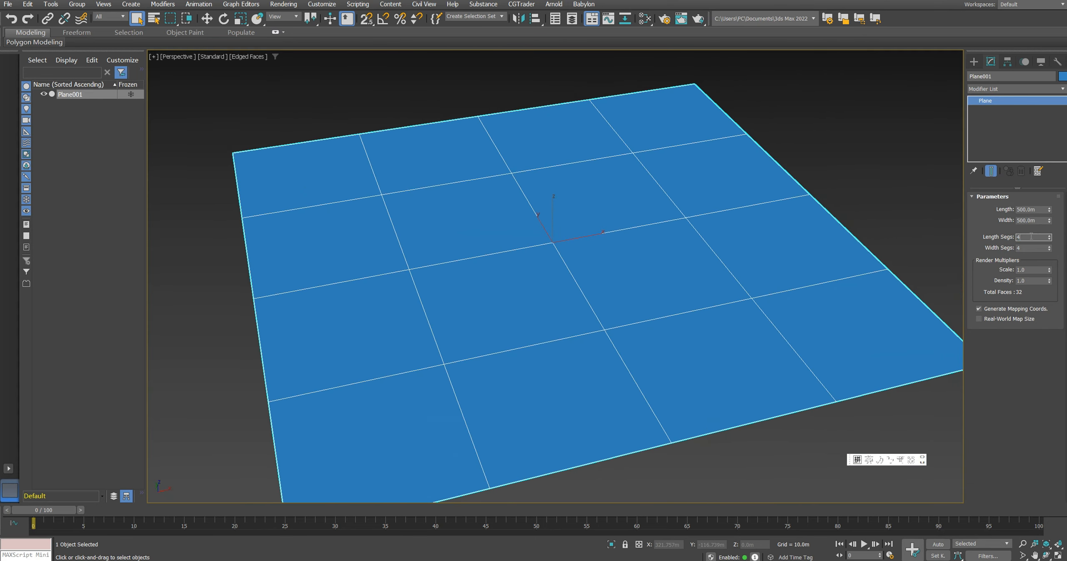
text(100)
key(Return)
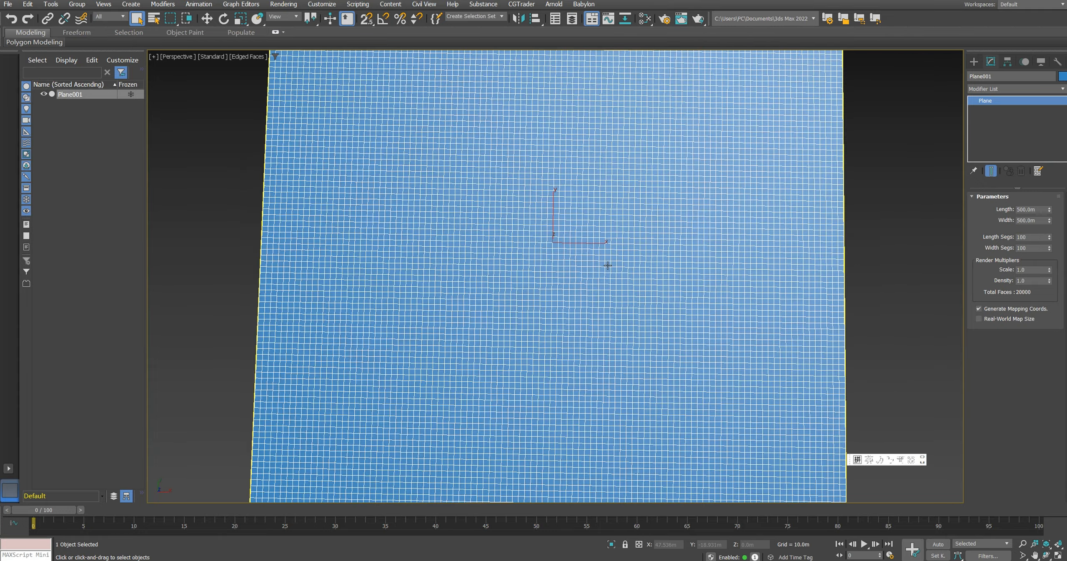
scroll(592, 267, down, 5)
alt+middle_drag(592, 267, 595, 294)
scroll(590, 257, up, 5)
key(w)
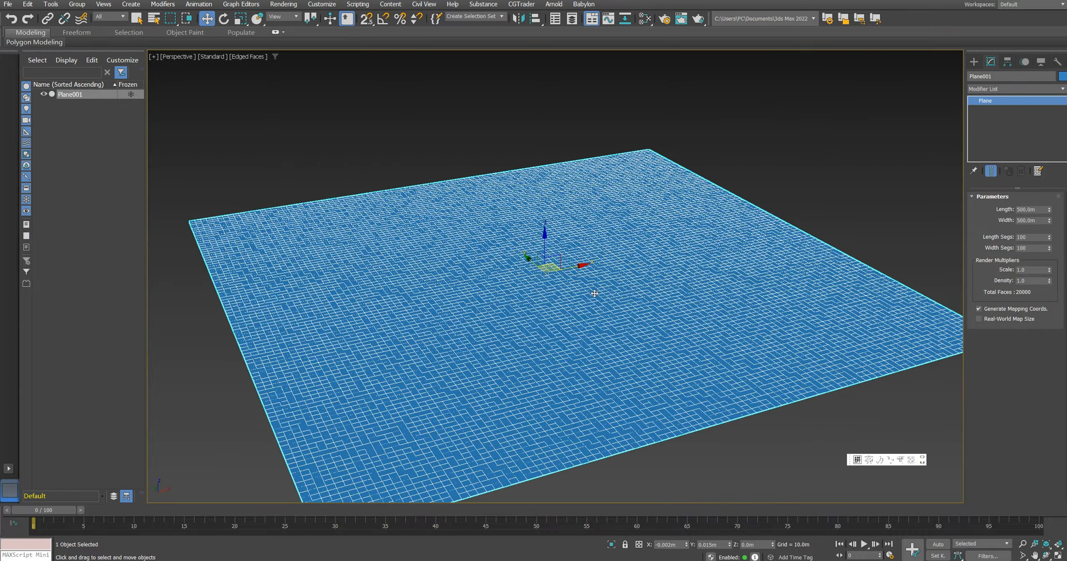
Step: Convert the plane to an Editable Poly and enter vertex editing
right_click(550, 300)
mouse_move(590, 411)
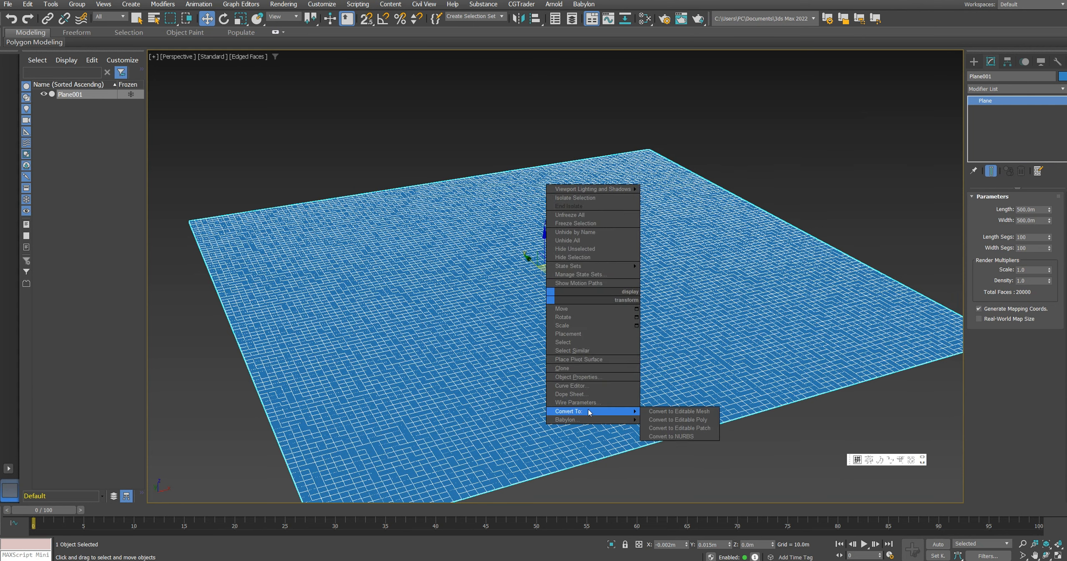
click(694, 420)
click(986, 209)
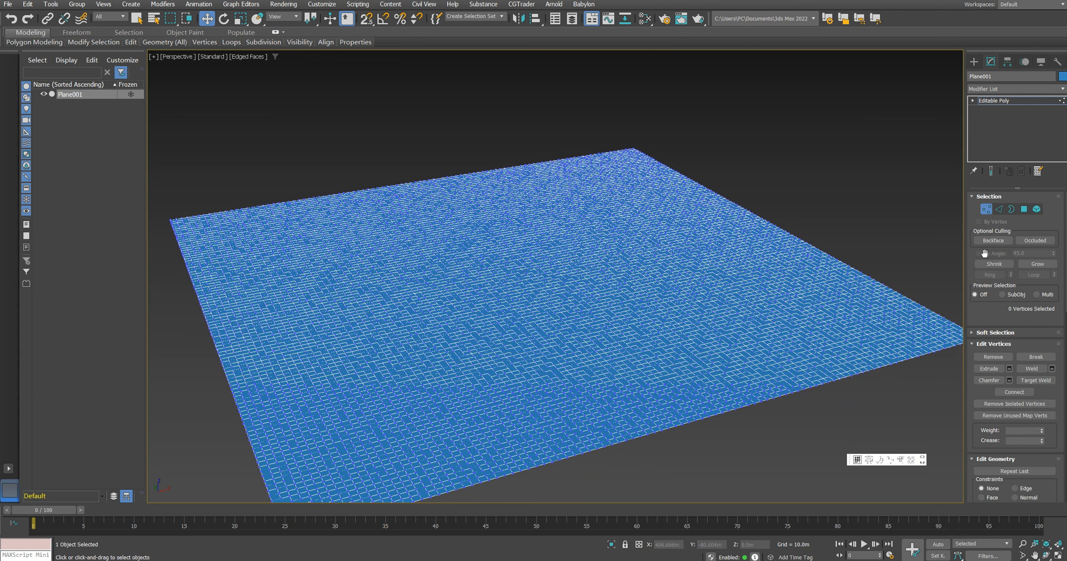
Step: Enable soft selection on a vertex near the plane's centre with a falloff of 100 m
scroll(987, 333, down, 3)
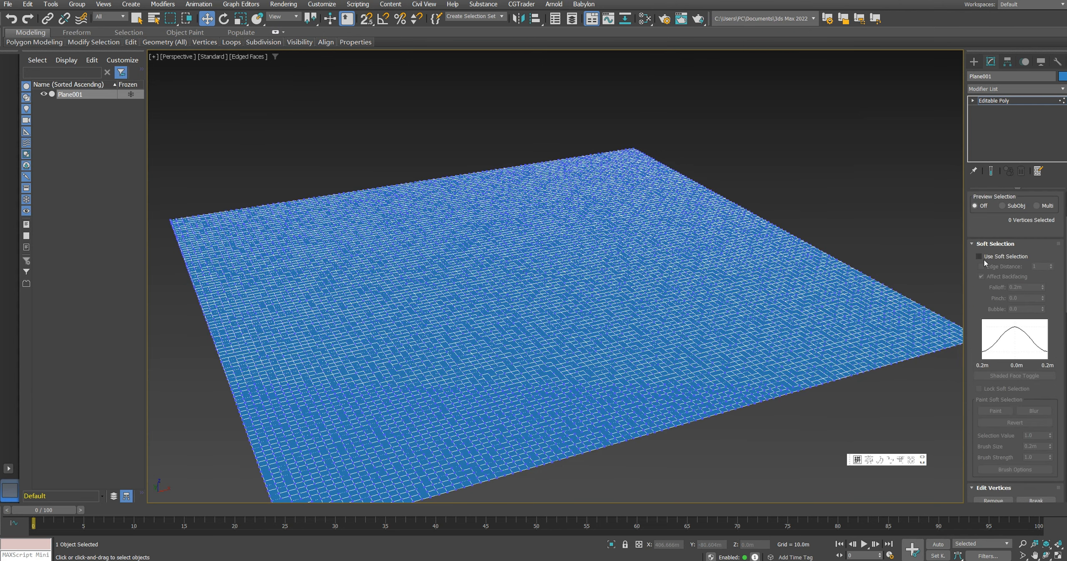
click(984, 259)
click(566, 258)
scroll(565, 258, up, 4)
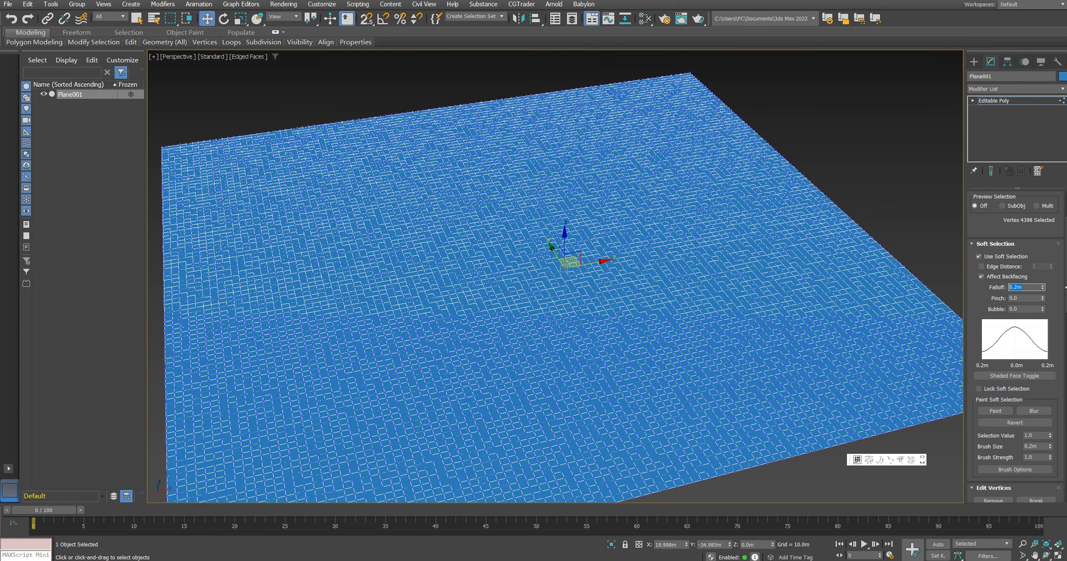
text(100)
key(Return)
scroll(561, 256, down, 4)
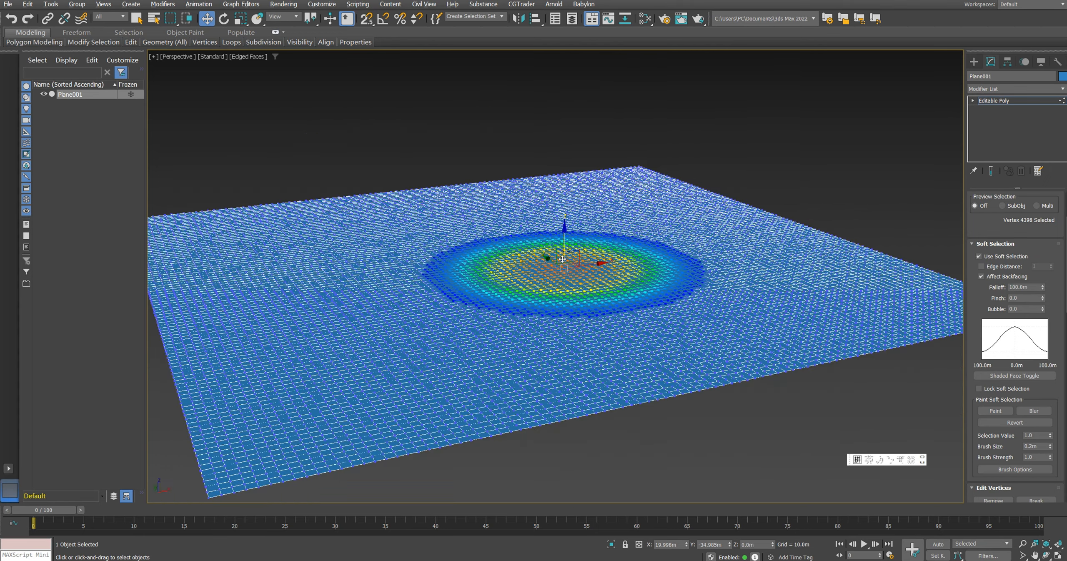
Step: Raise several soft-selected vertices across the plane to shape rolling hills, then leave vertex editing
drag(563, 255, 563, 252)
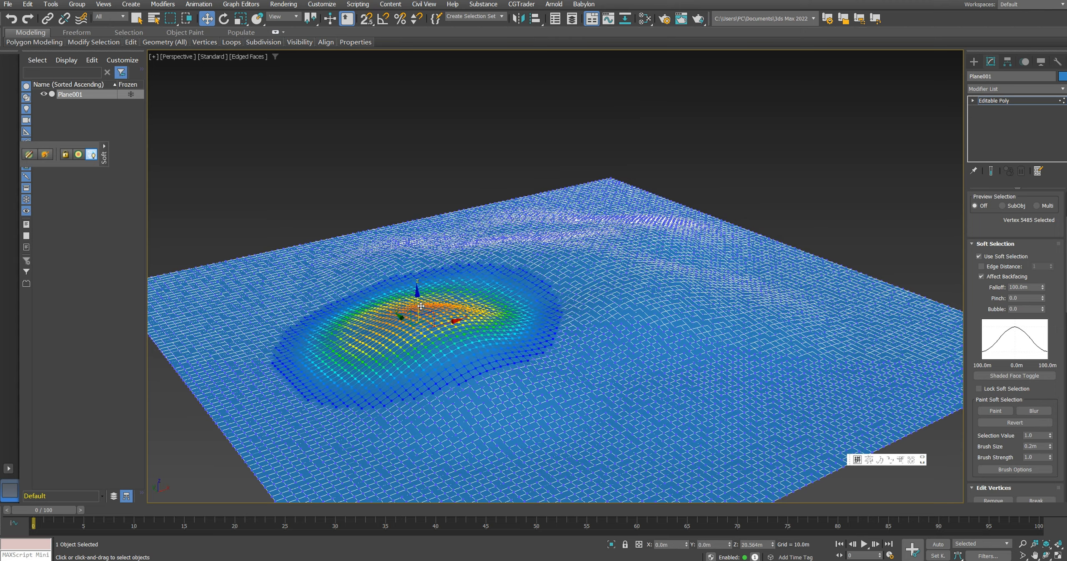
drag(416, 301, 417, 284)
click(342, 287)
drag(522, 310, 522, 298)
drag(804, 333, 805, 320)
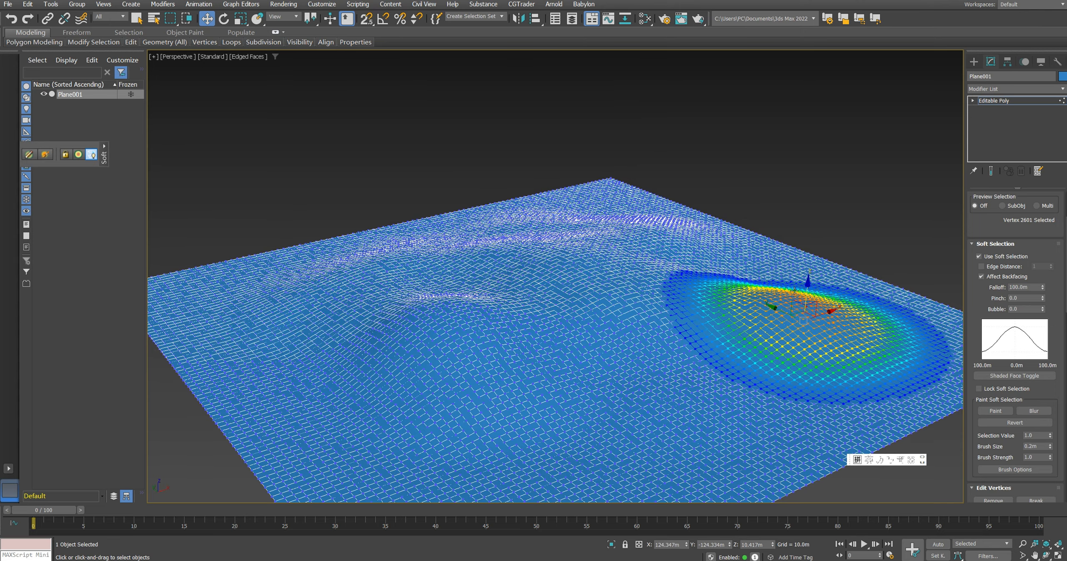
click(750, 188)
alt+middle_drag(733, 309, 704, 313)
key(1)
scroll(704, 313, down, 3)
alt+middle_drag(698, 205, 669, 248)
Step: In the top view, draw an open, roughly circular spline line with eight corner points around the terrain's centre
key(t)
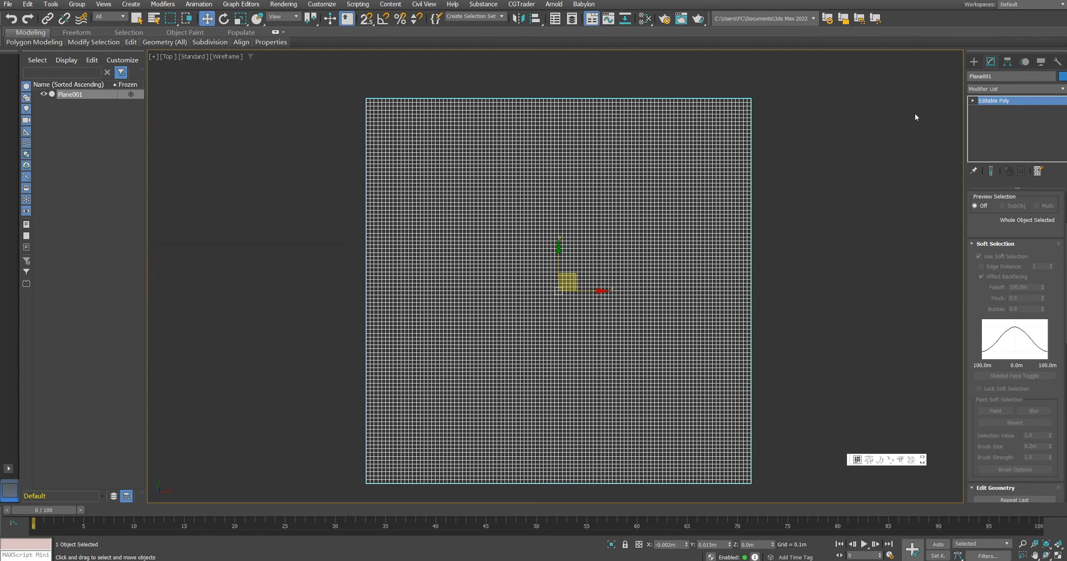
click(974, 61)
click(986, 77)
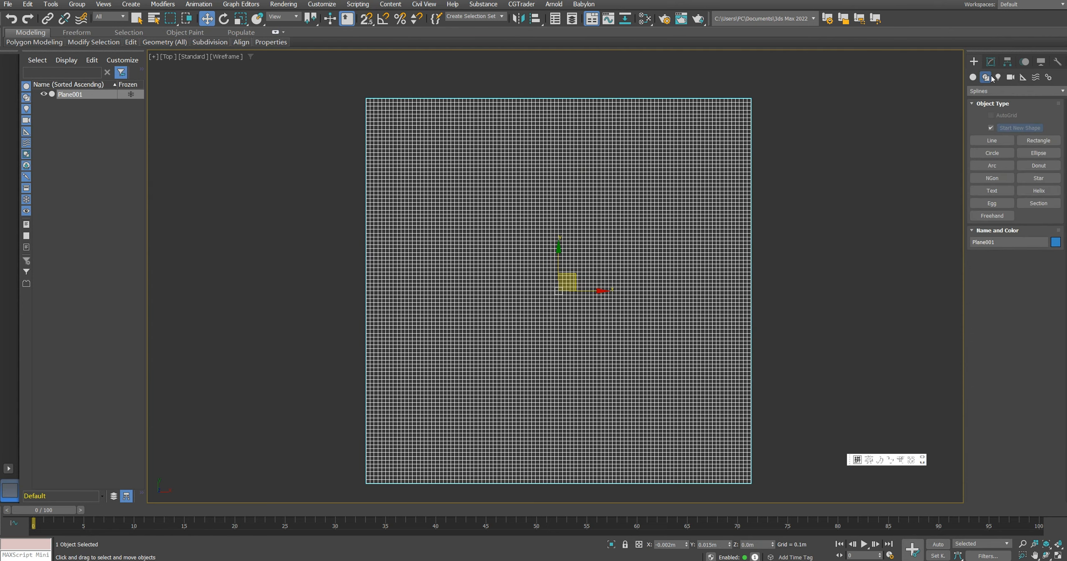
click(992, 140)
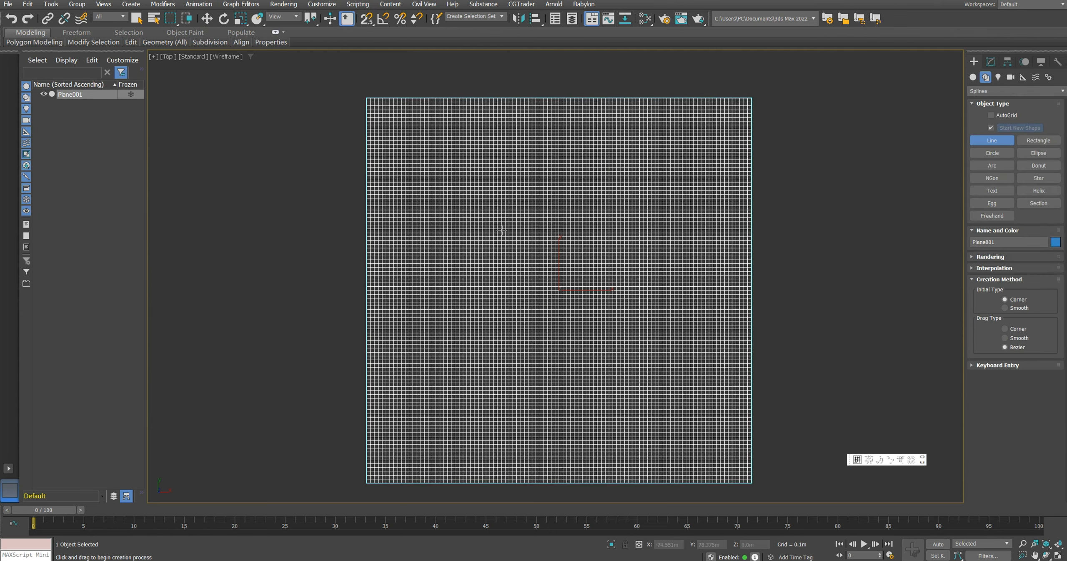
click(464, 231)
click(537, 179)
click(634, 198)
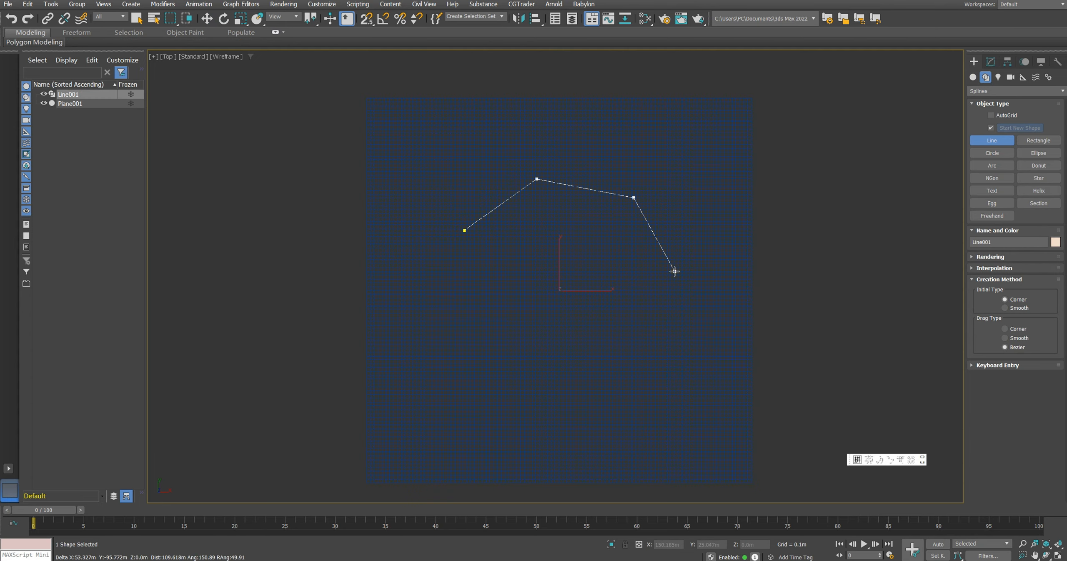
click(675, 271)
click(660, 359)
click(567, 405)
click(486, 388)
click(484, 319)
Step: Enable the line's thickness in both the renderer and the viewport
click(991, 62)
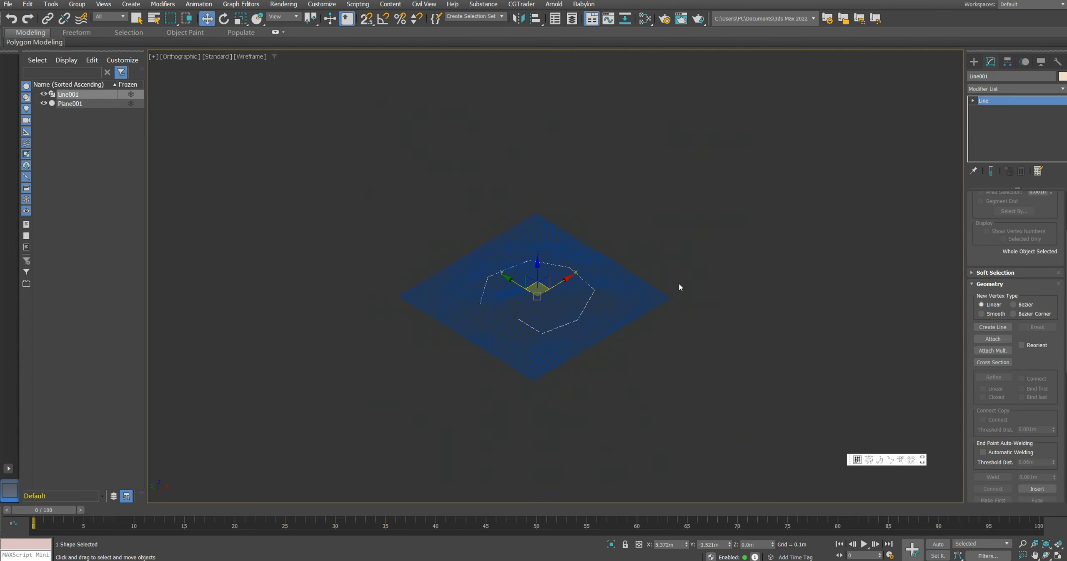
scroll(679, 287, up, 5)
scroll(983, 210, up, 5)
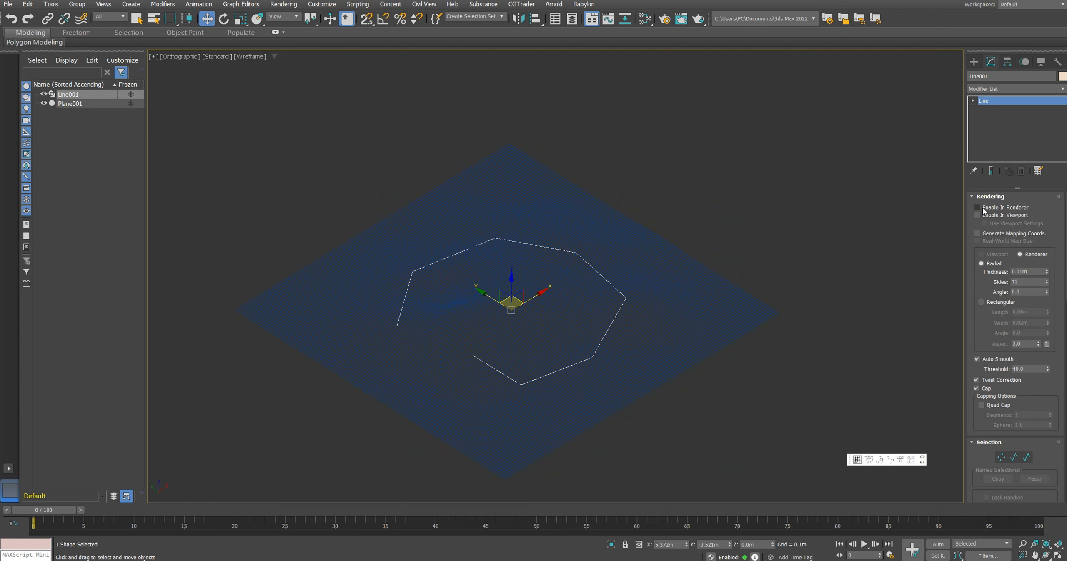
click(978, 215)
scroll(638, 291, up, 8)
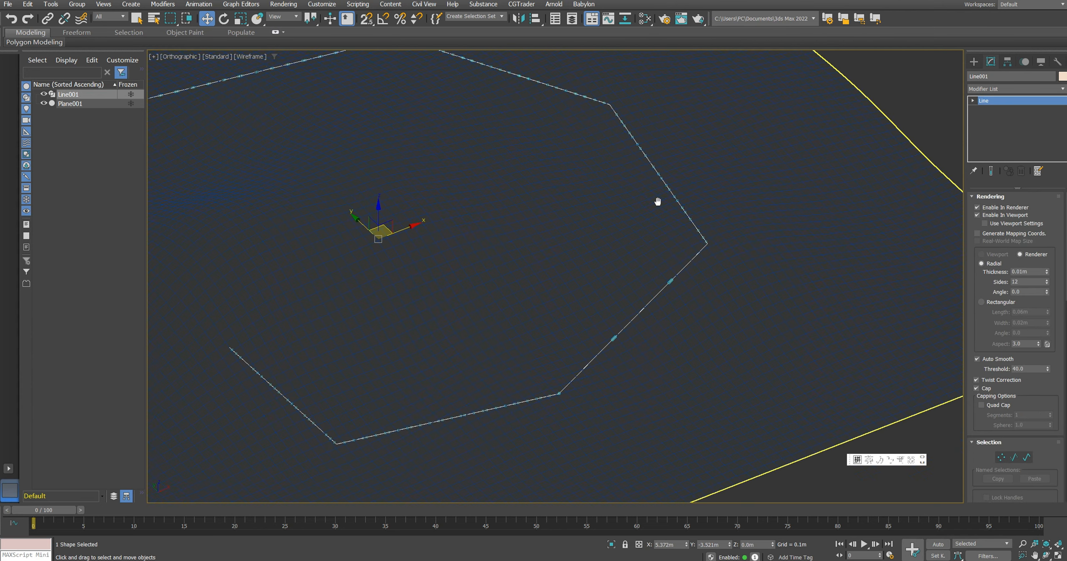
scroll(612, 349, up, 3)
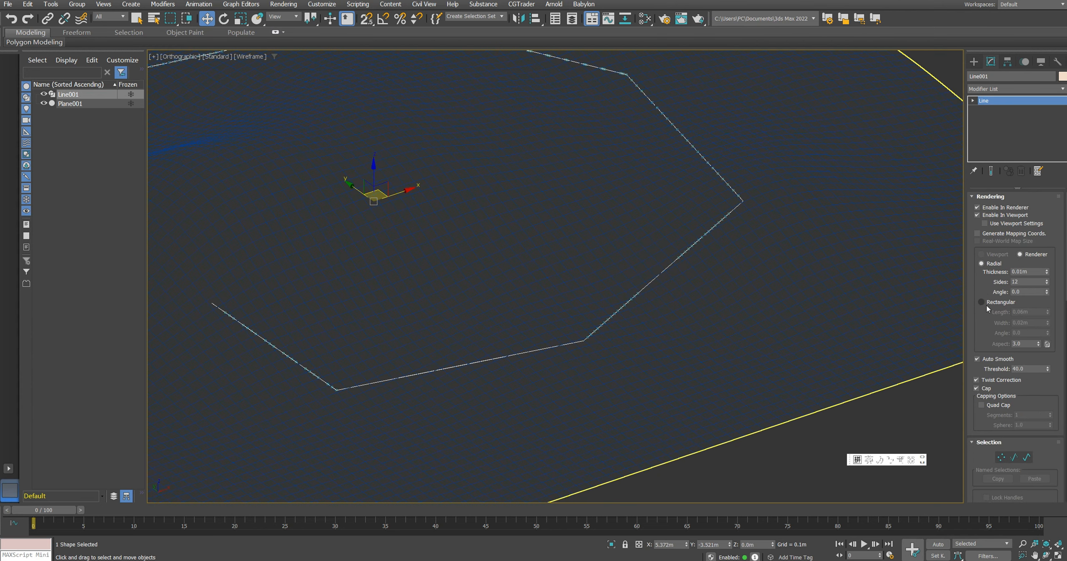
Step: Give the line a rectangular render section with a length and width of 10 m
click(987, 306)
key(Tab)
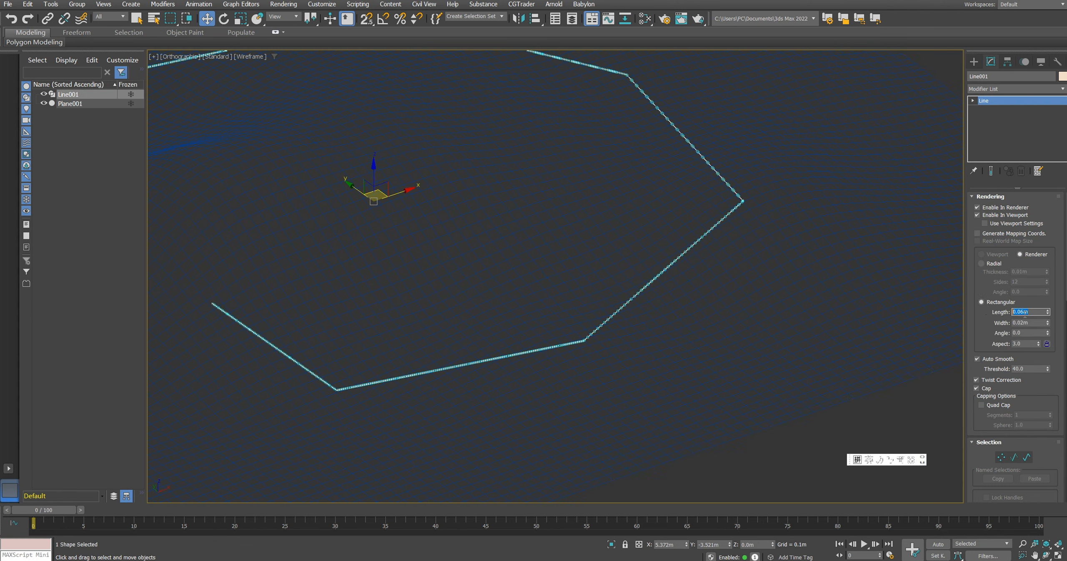
key(Return)
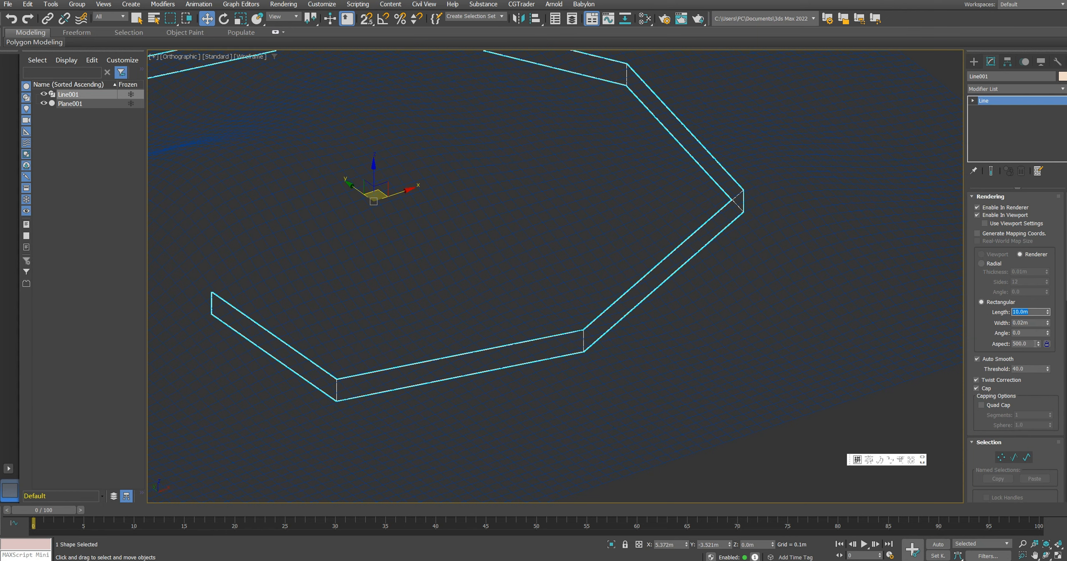
text(10)
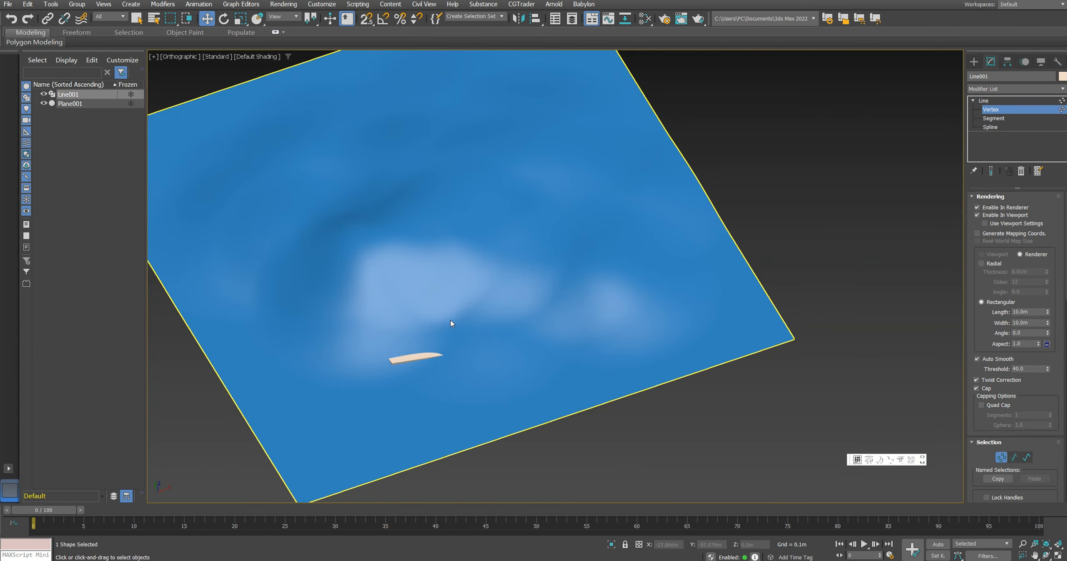
Step: Enter the line's vertex editing and raise its buried lower-left vertices above the terrain
scroll(486, 342, up, 3)
scroll(476, 336, down, 3)
key(F3)
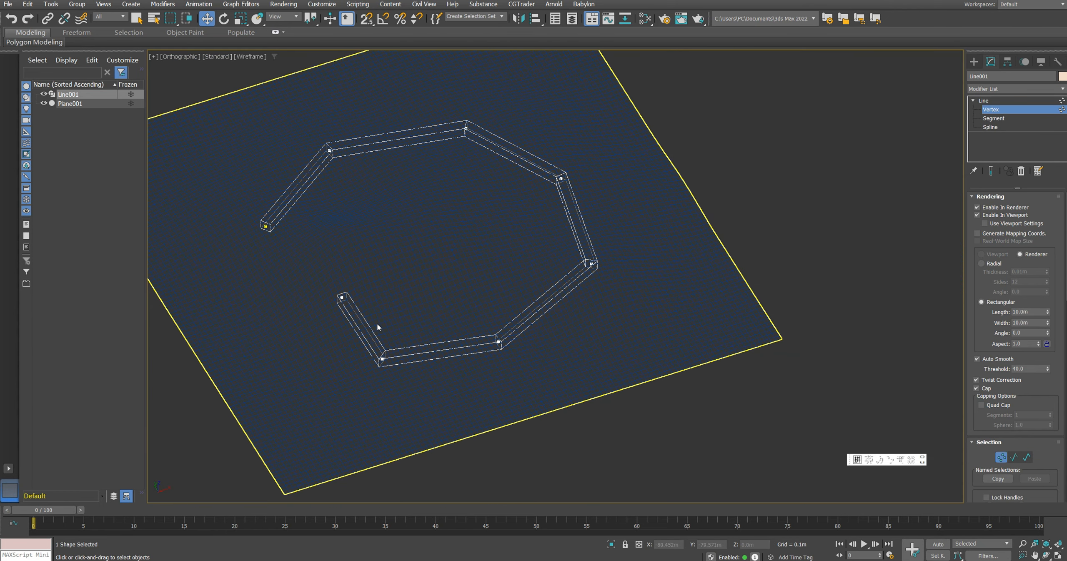
click(381, 357)
alt+middle_drag(373, 337, 402, 310)
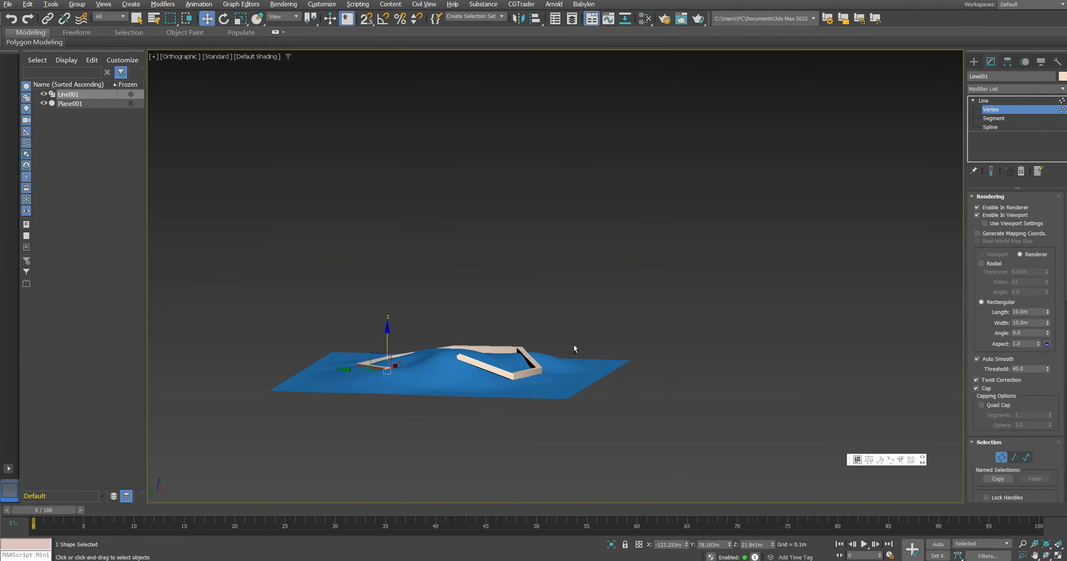
mouse_move(574, 345)
alt+middle_down()
mouse_move(579, 375)
mouse_move(546, 383)
mouse_move(550, 365)
alt+middle_up()
scroll(512, 392, up, 3)
click(425, 324)
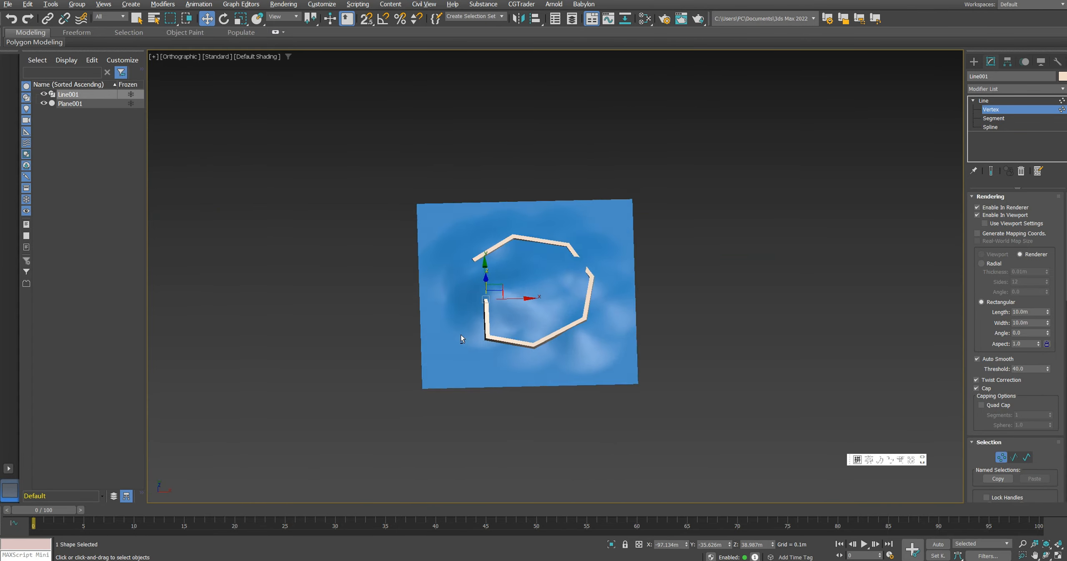
Step: Adjust the heights of the line's remaining upper and right-side vertices to follow the terrain surface
alt+middle_drag(571, 258, 562, 264)
scroll(562, 263, up, 3)
click(576, 242)
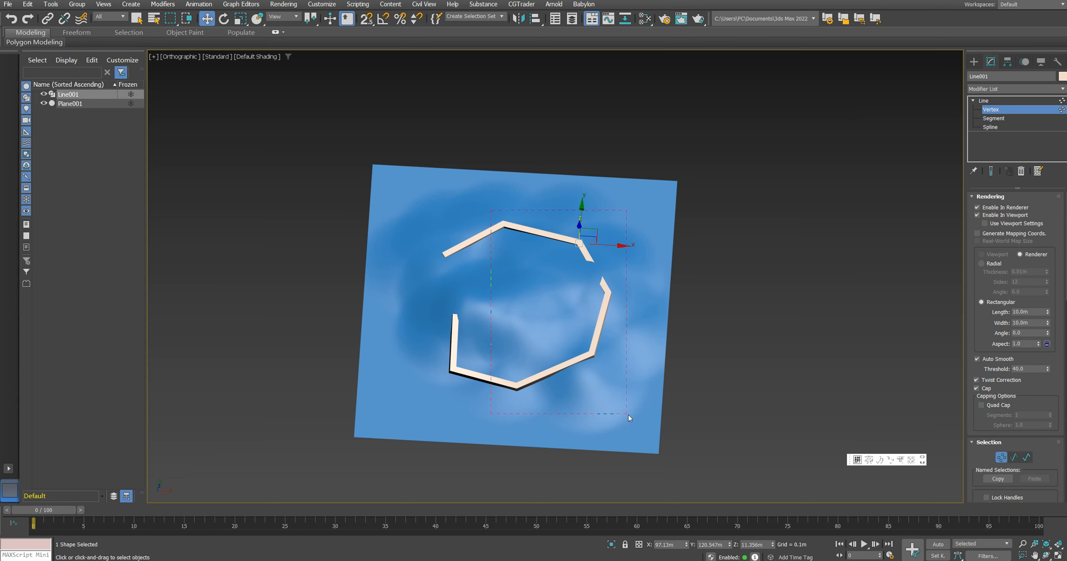
drag(628, 414, 623, 414)
drag(495, 221, 596, 264)
drag(591, 278, 616, 305)
drag(583, 334, 603, 372)
drag(502, 371, 529, 404)
drag(485, 212, 527, 263)
middle_drag(535, 295, 543, 309)
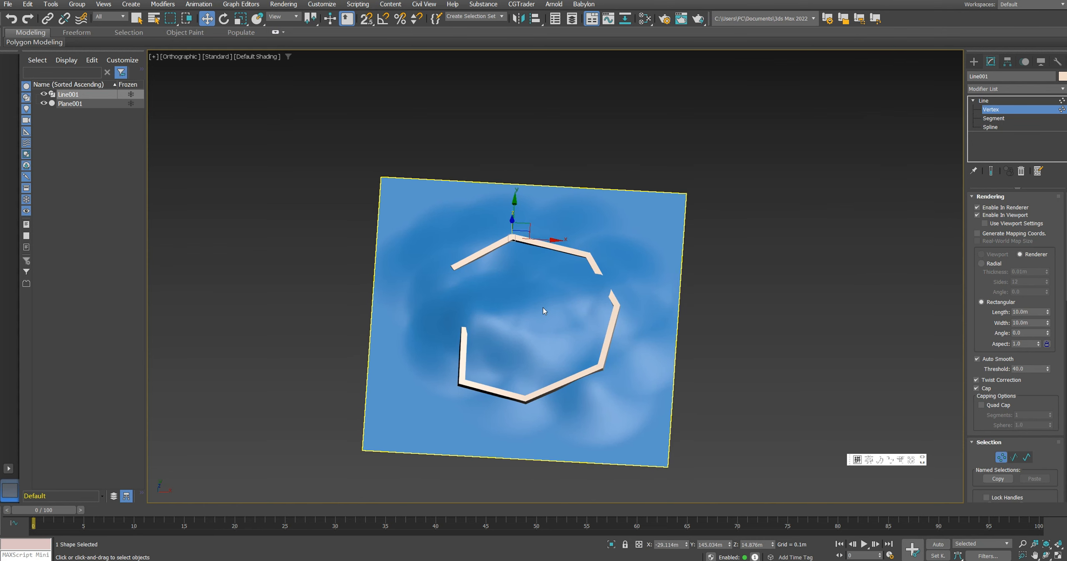
Step: In the top view, select the line's vertices other than its starting point and convert them to Bezier
key(z)
key(t)
scroll(553, 275, down, 10)
scroll(553, 276, down, 8)
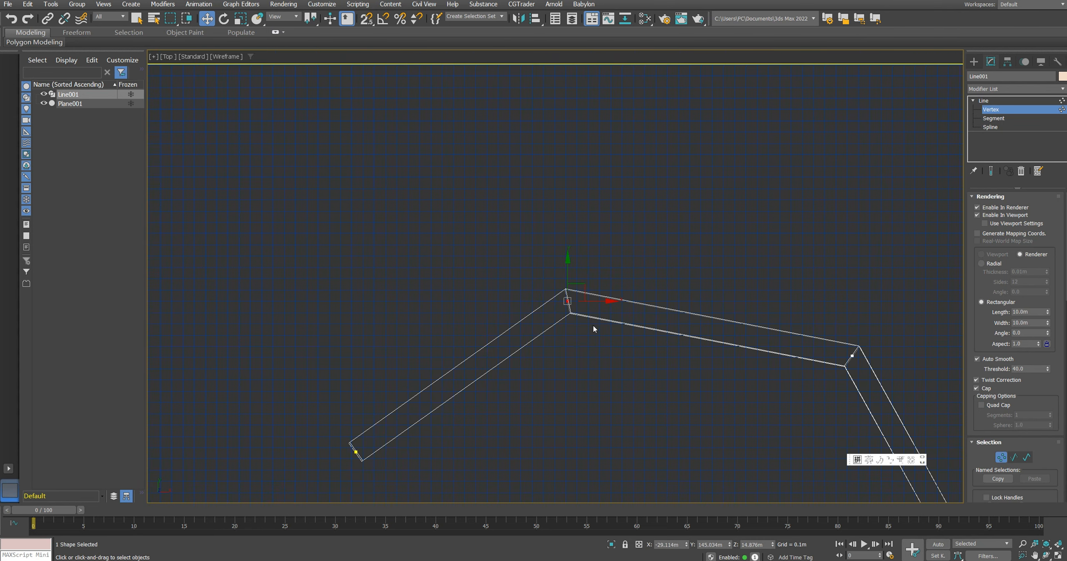
scroll(580, 213, up, 2)
drag(497, 160, 713, 460)
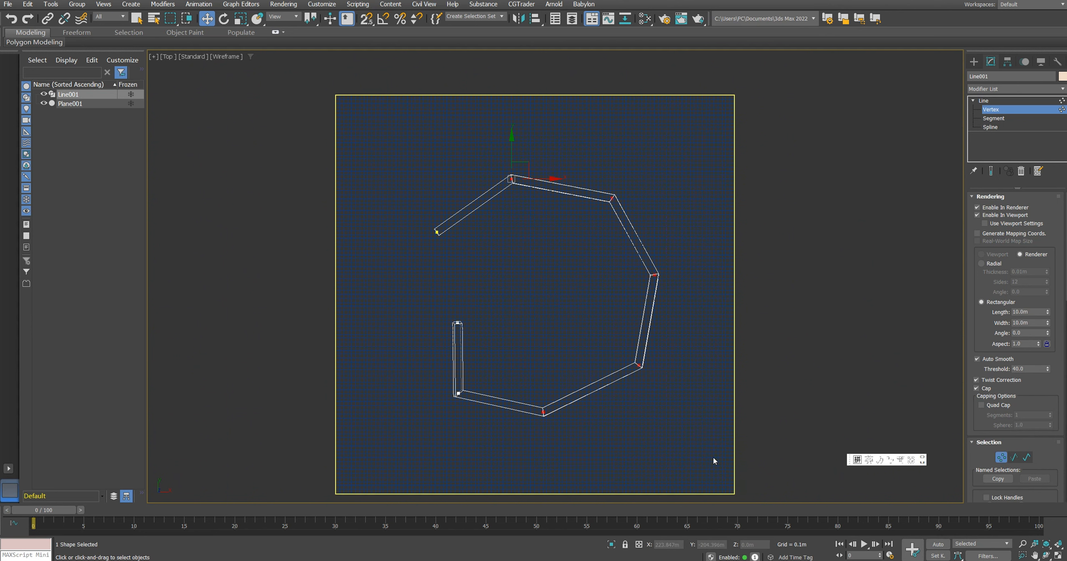
right_click(557, 338)
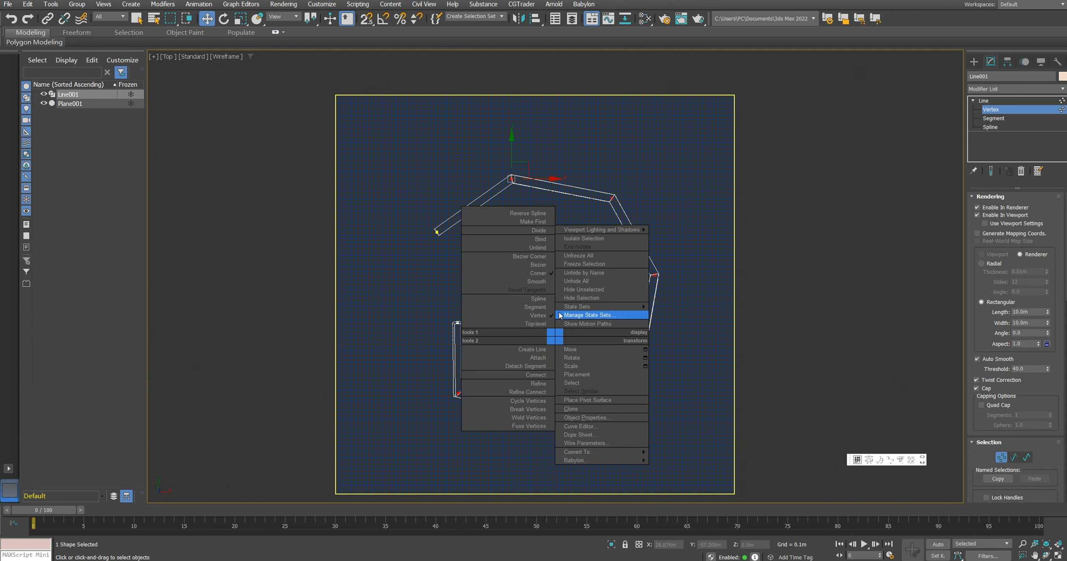
click(540, 265)
scroll(517, 133, up, 3)
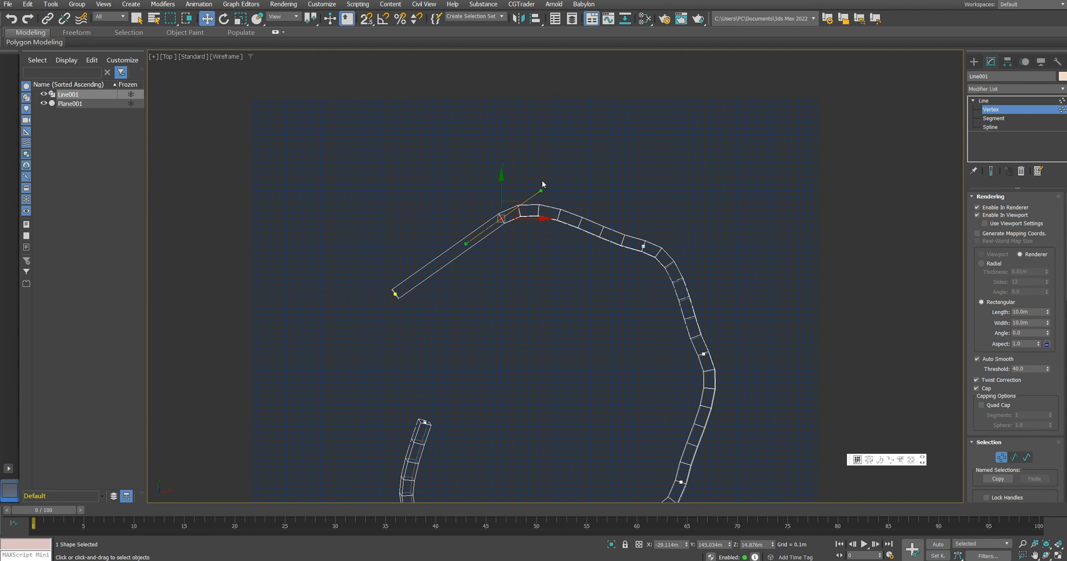
Step: Adjust the Bezier handles of the line's top, upper-right and right vertices into a smooth arc
drag(539, 191, 552, 212)
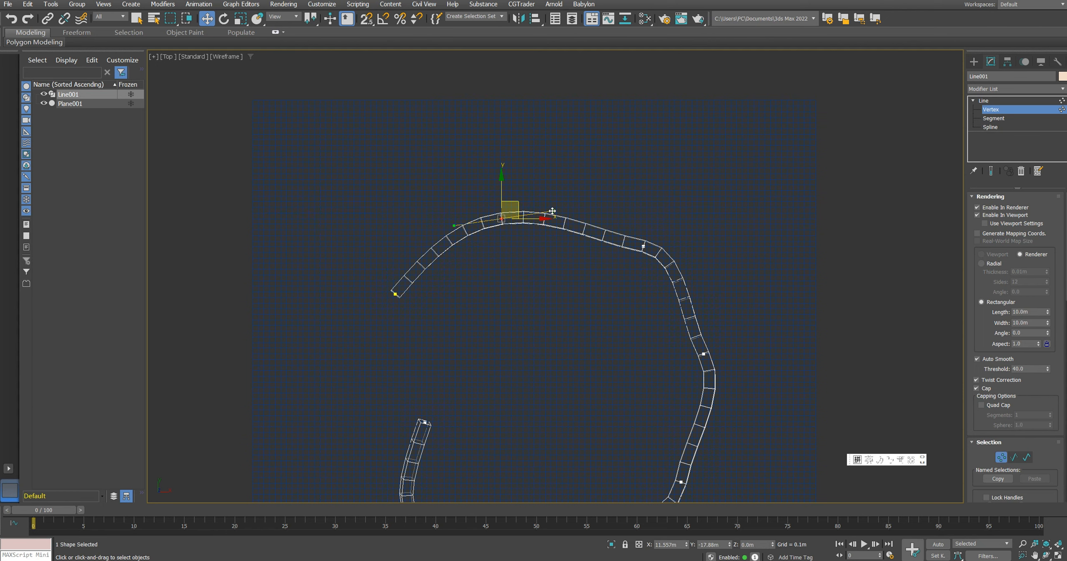
drag(553, 212, 554, 211)
click(644, 246)
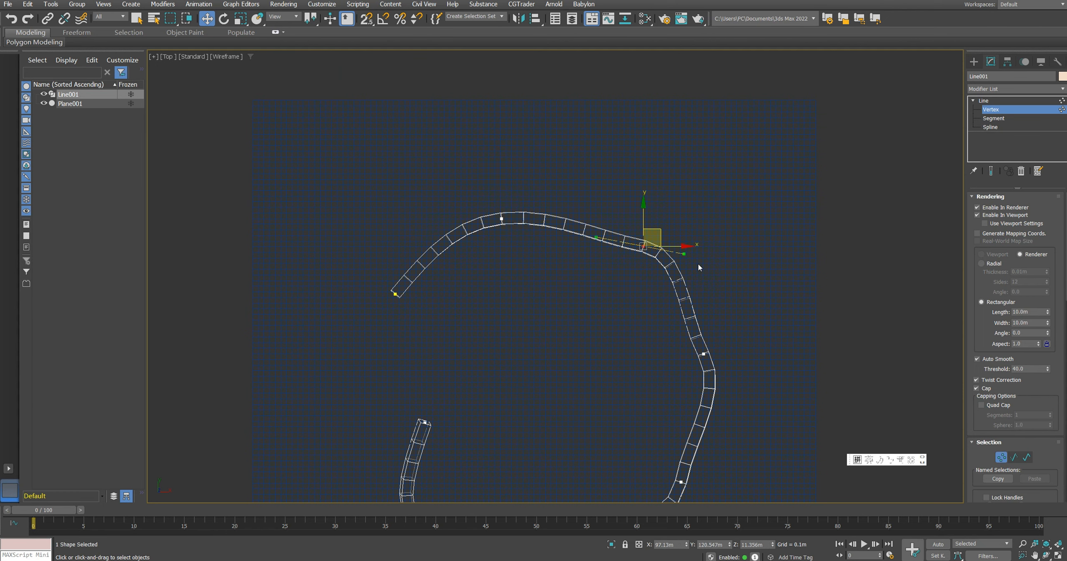
middle_drag(690, 257, 656, 236)
drag(650, 233, 643, 253)
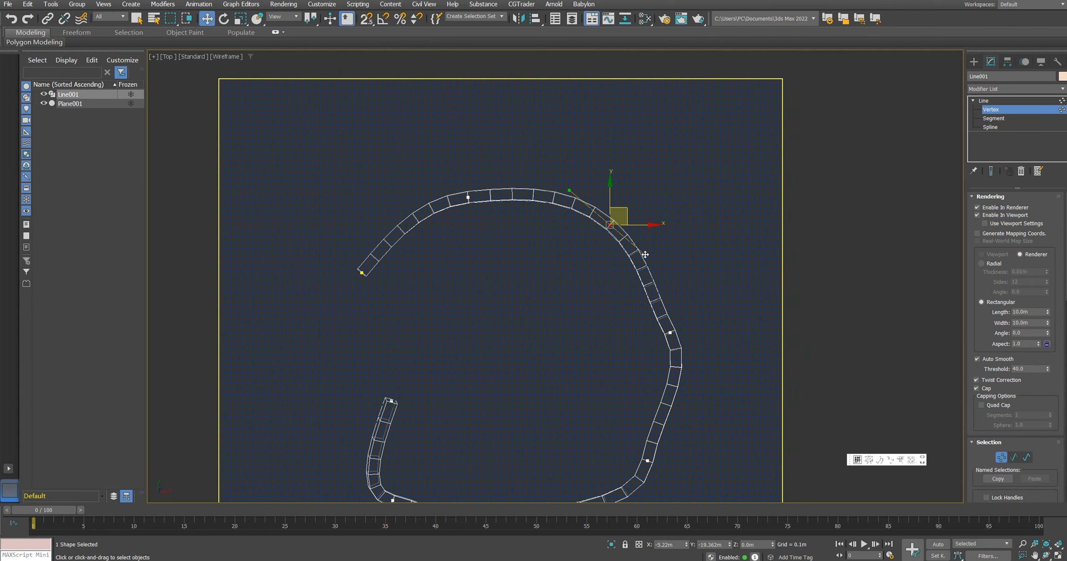
middle_drag(703, 312, 661, 225)
click(628, 245)
drag(649, 284, 628, 298)
Step: Adjust the Bezier vertices and handles along the line's lower right and bottom into an even curve
drag(561, 345, 651, 424)
middle_drag(645, 388, 641, 373)
drag(610, 314, 622, 326)
middle_drag(524, 357, 549, 256)
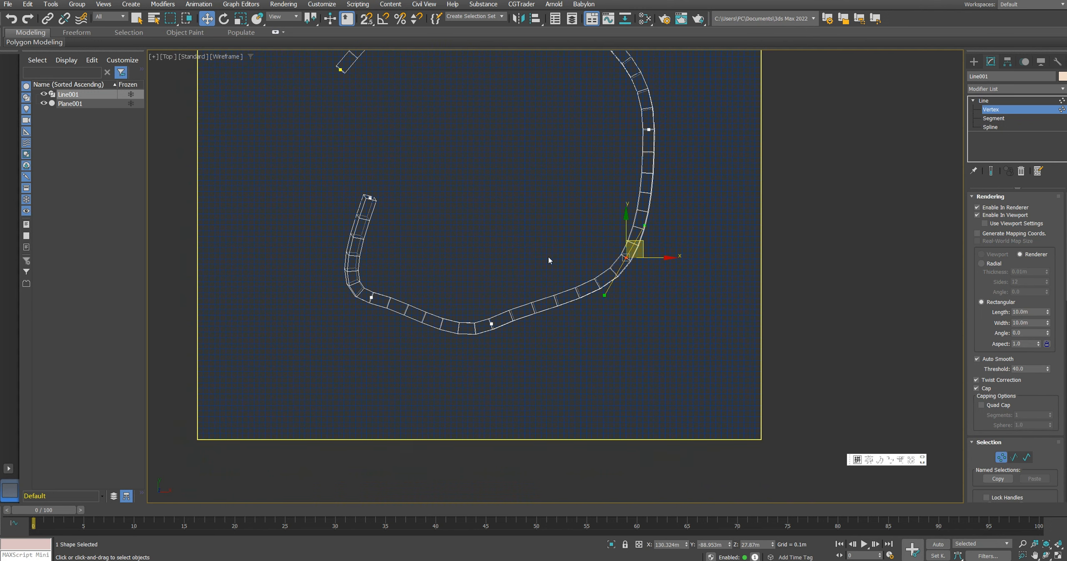
drag(470, 297, 514, 358)
drag(535, 307, 508, 325)
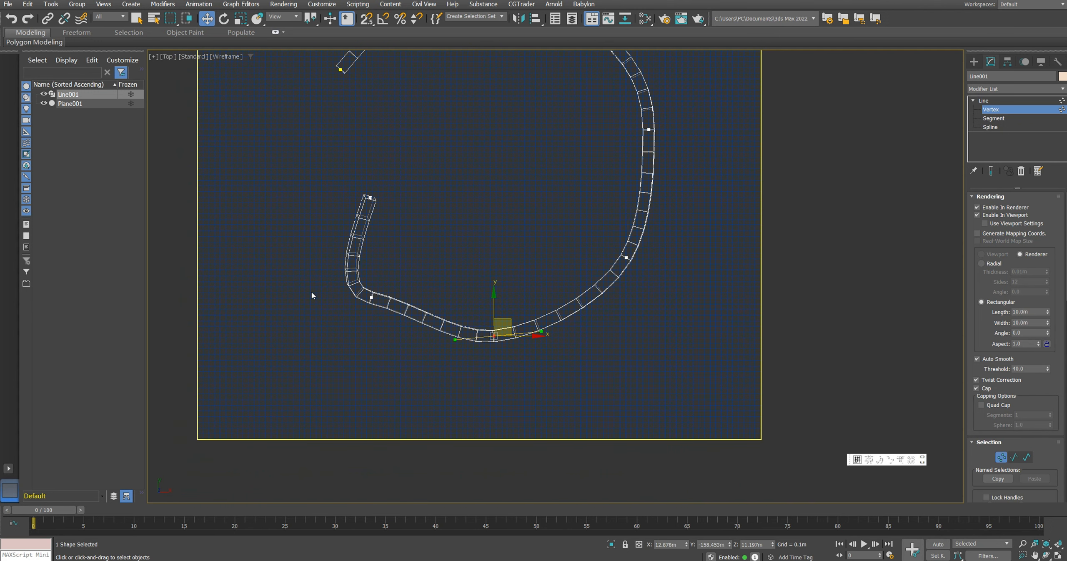
mouse_move(311, 293)
mouse_down()
mouse_move(412, 327)
mouse_move(406, 319)
mouse_up()
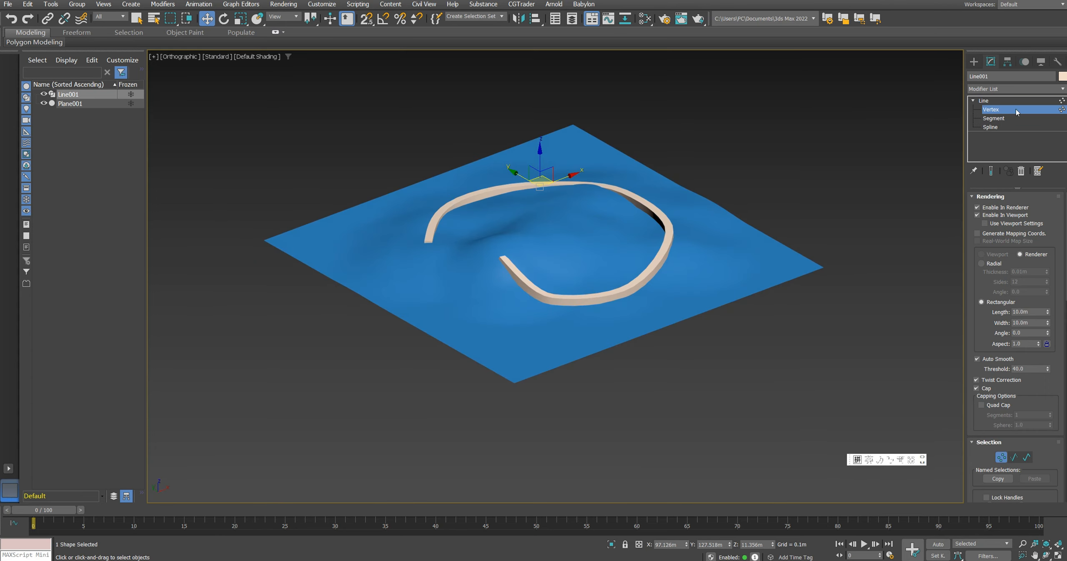
Step: Leave vertex editing, convert the line to an Editable Poly, and isolate it with edged faces shown
click(1007, 103)
middle_drag(705, 188, 708, 189)
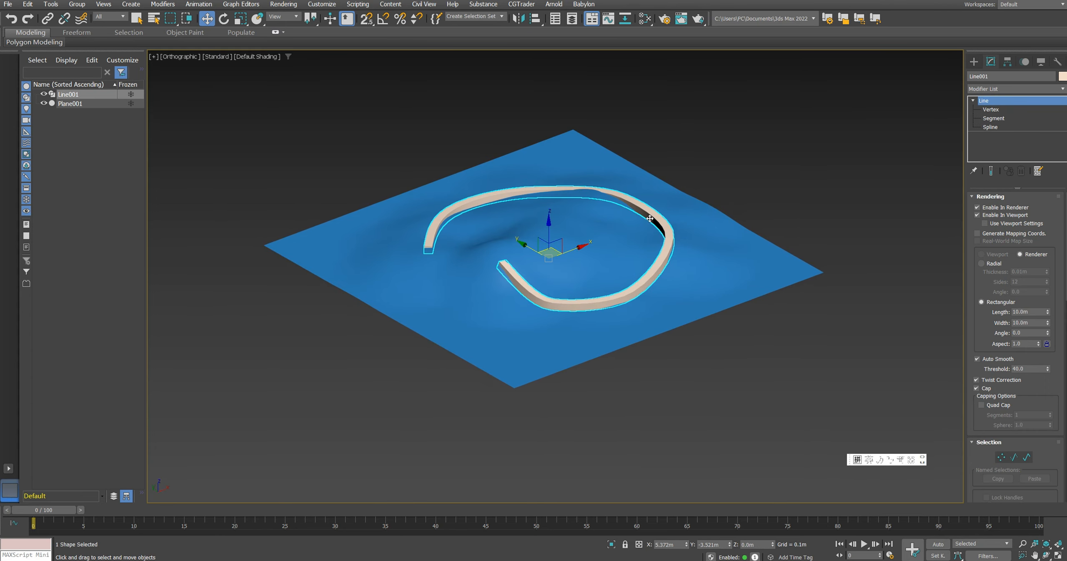
scroll(653, 222, up, 3)
right_click(670, 220)
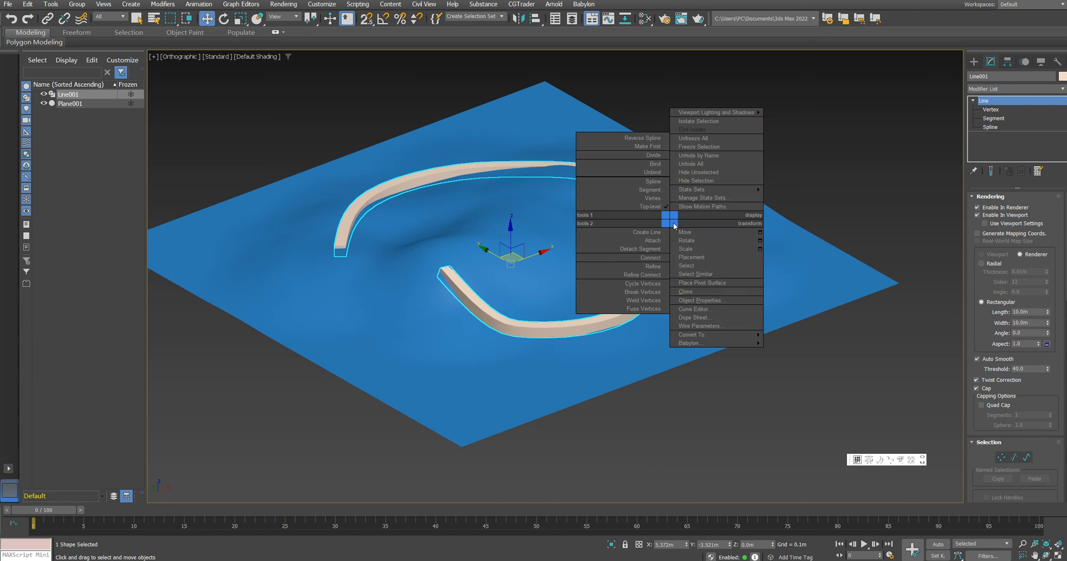
mouse_move(718, 335)
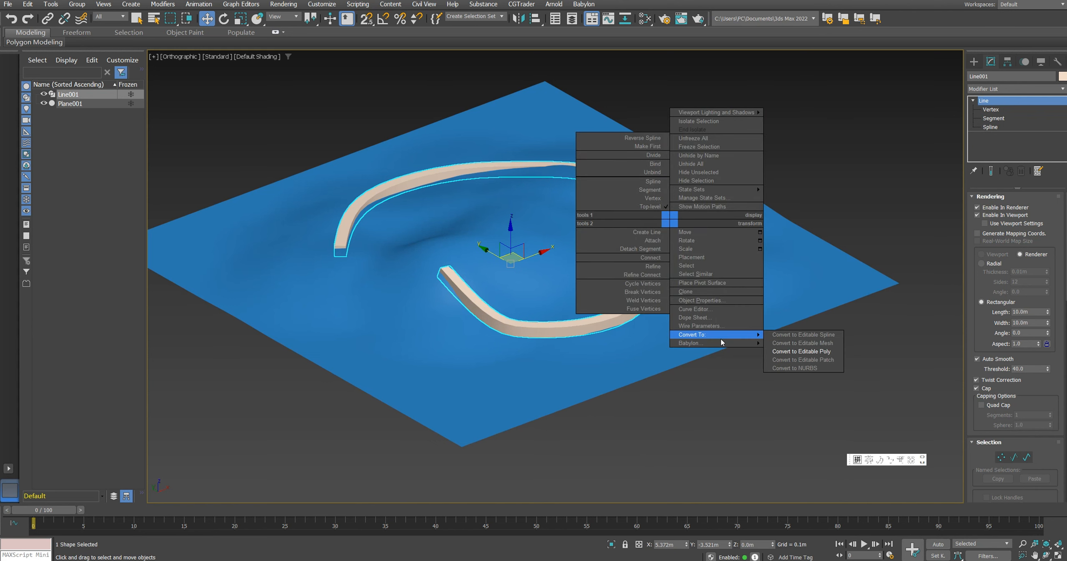
click(812, 352)
key(alt+q)
key(F4)
alt+middle_drag(728, 330, 701, 262)
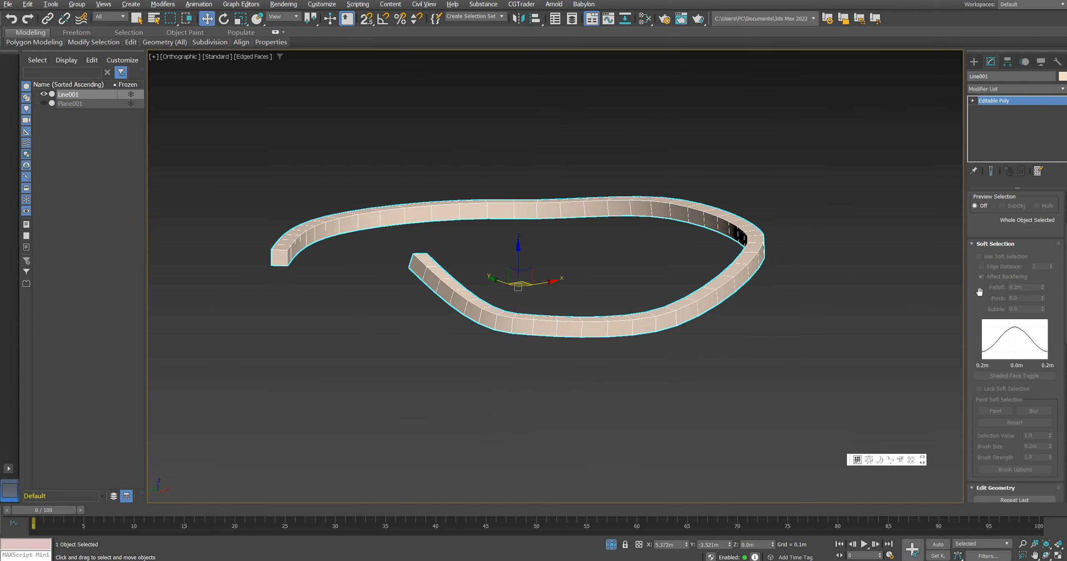
Step: Delete the path's side, bottom and end polygons, keeping only its top surface as a strip
scroll(979, 293, up, 3)
click(1021, 213)
alt+middle_drag(727, 346, 729, 263)
click(753, 220)
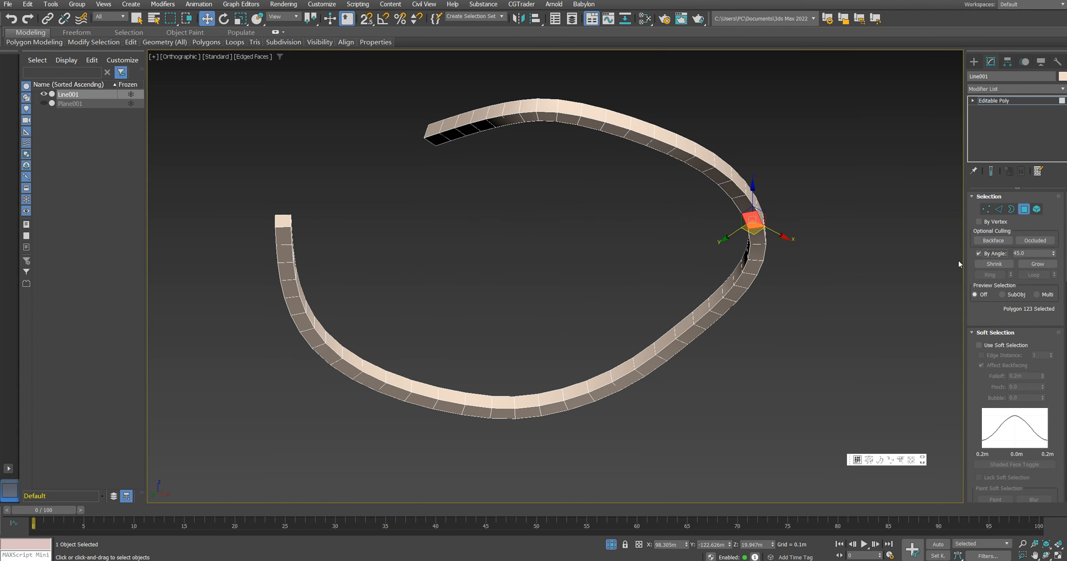
shift+click(754, 239)
alt+middle_drag(753, 239, 732, 282)
click(1028, 267)
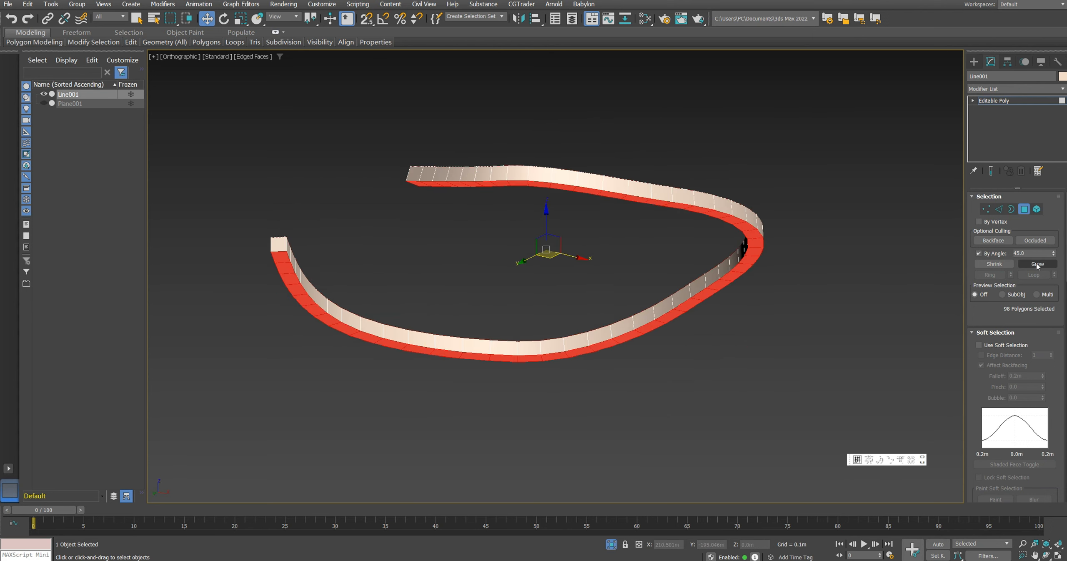
click(1033, 267)
alt+middle_drag(750, 260, 685, 358)
alt+click(748, 269)
key(Delete)
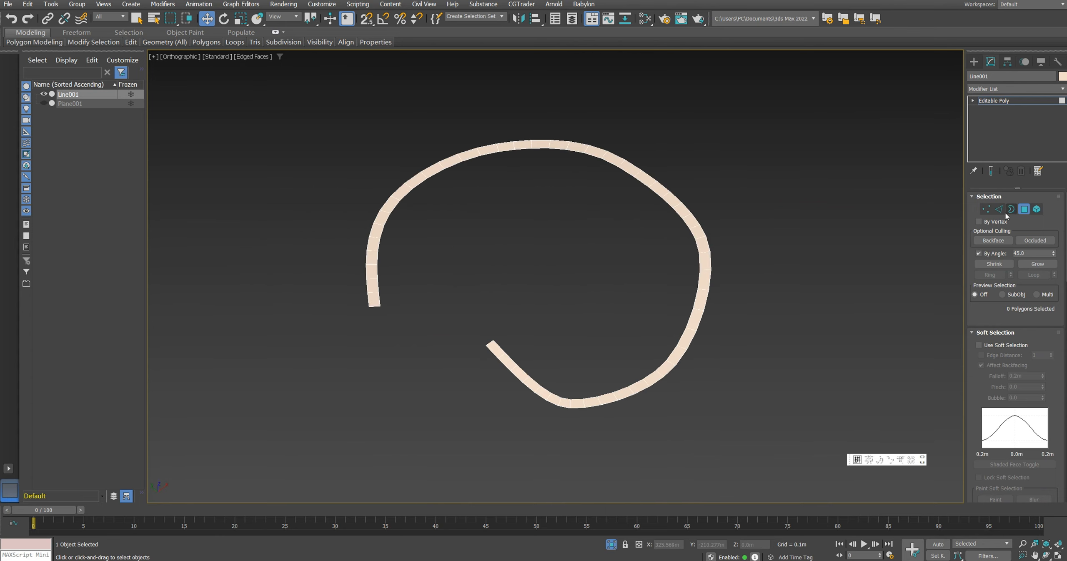
Step: Select the full ring of cross edges along the path strip and activate scaling
click(999, 209)
scroll(500, 351, up, 5)
click(497, 356)
scroll(533, 347, down, 5)
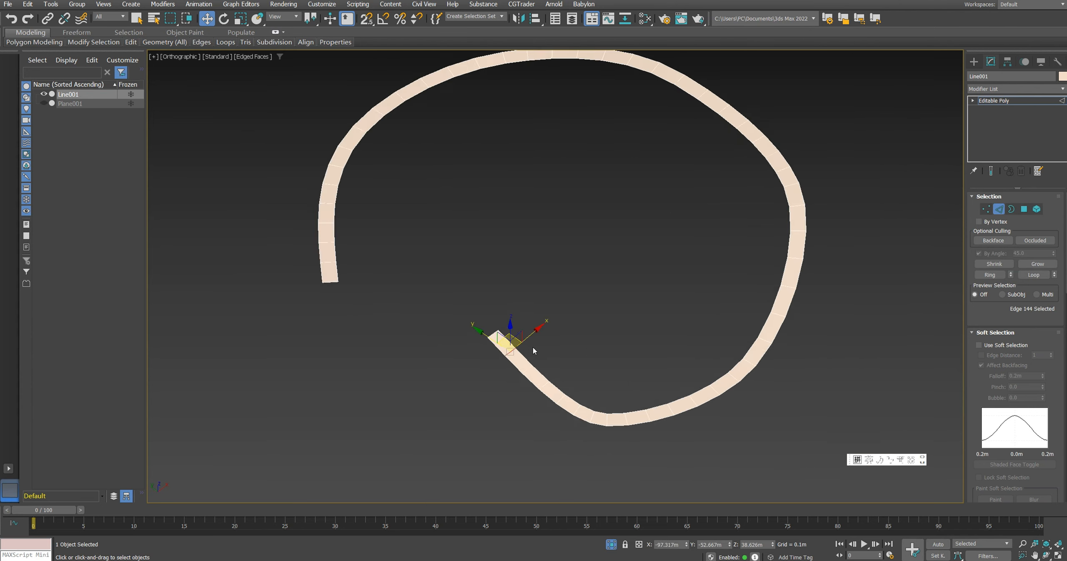
alt+middle_drag(533, 346, 582, 293)
key(alt+r)
key(r)
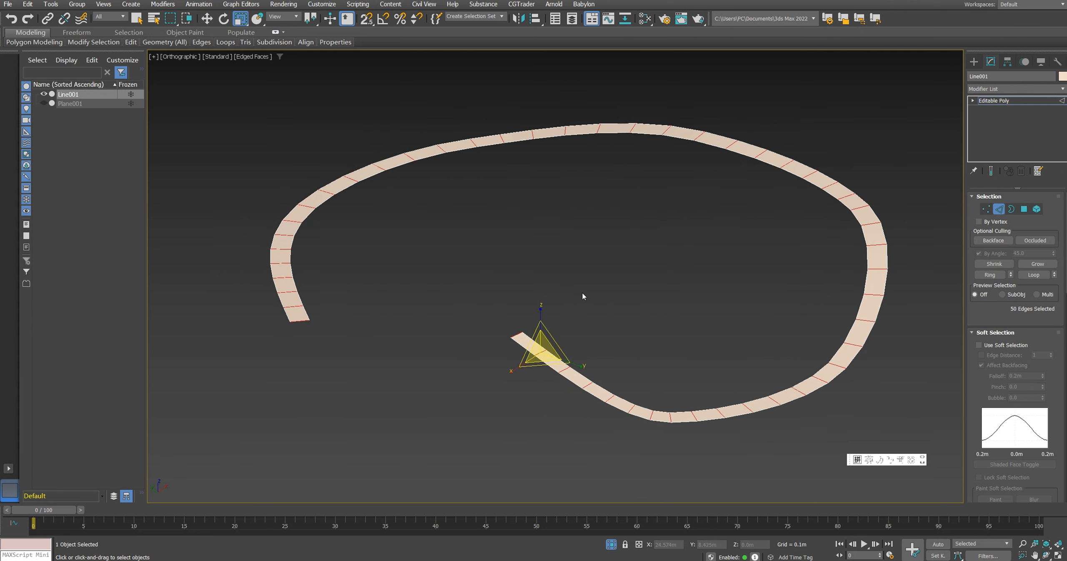
middle_drag(537, 261, 544, 269)
click(510, 141)
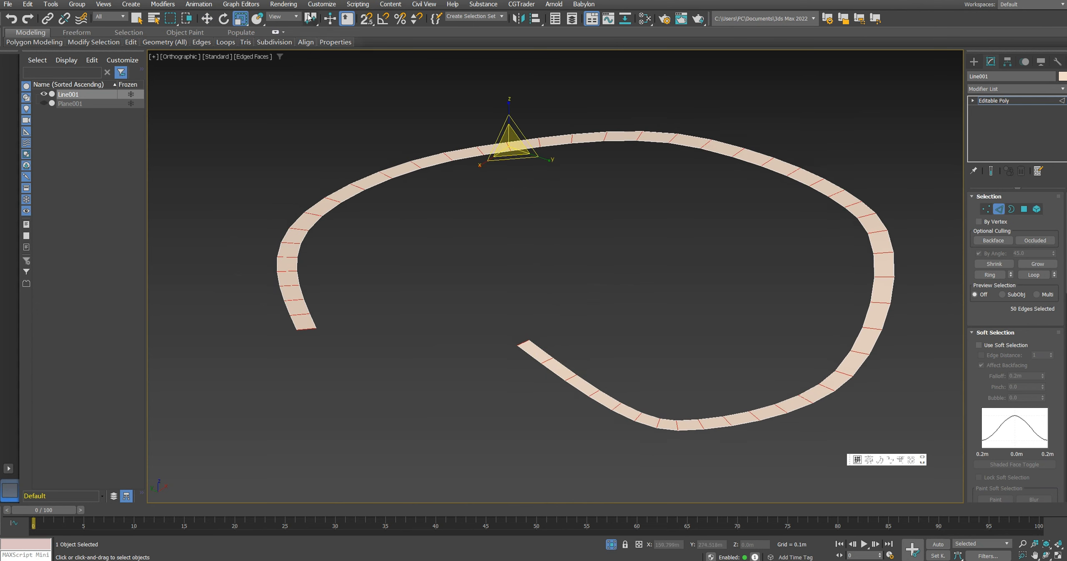
Step: Scale the cross edges along Z, each about its own centre, to level the strip across its width
drag(309, 22, 310, 36)
alt+middle_drag(259, 287, 454, 233)
scroll(428, 208, up, 3)
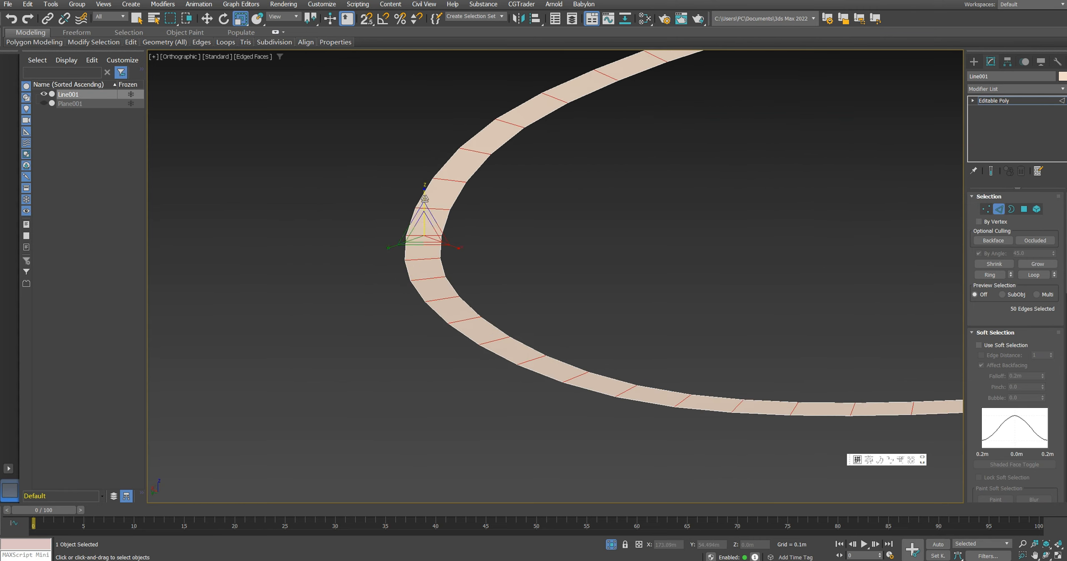
key(p)
scroll(579, 336, up, 5)
alt+middle_drag(580, 336, 554, 303)
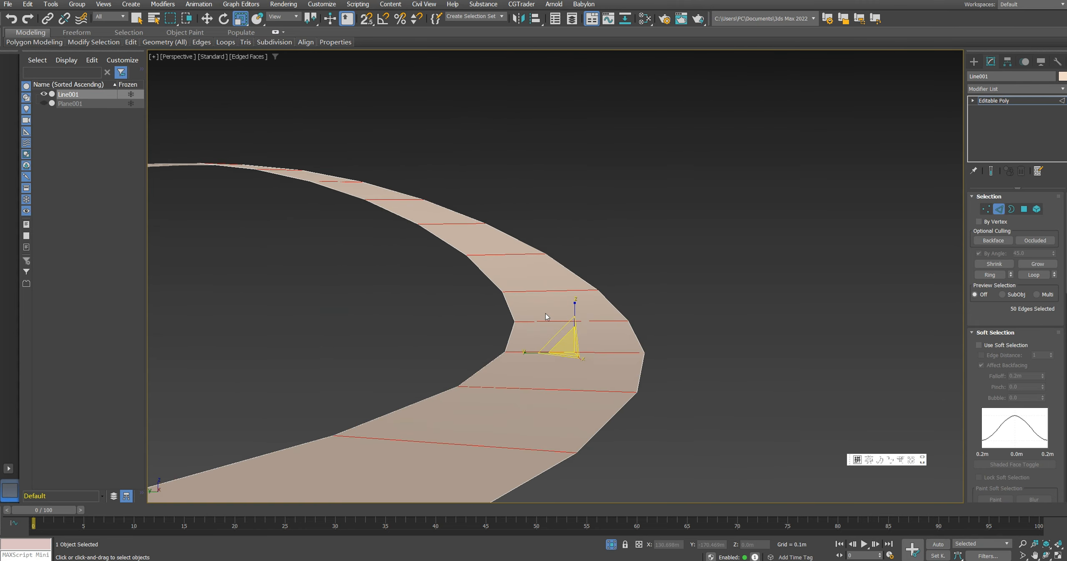
middle_drag(381, 192, 475, 246)
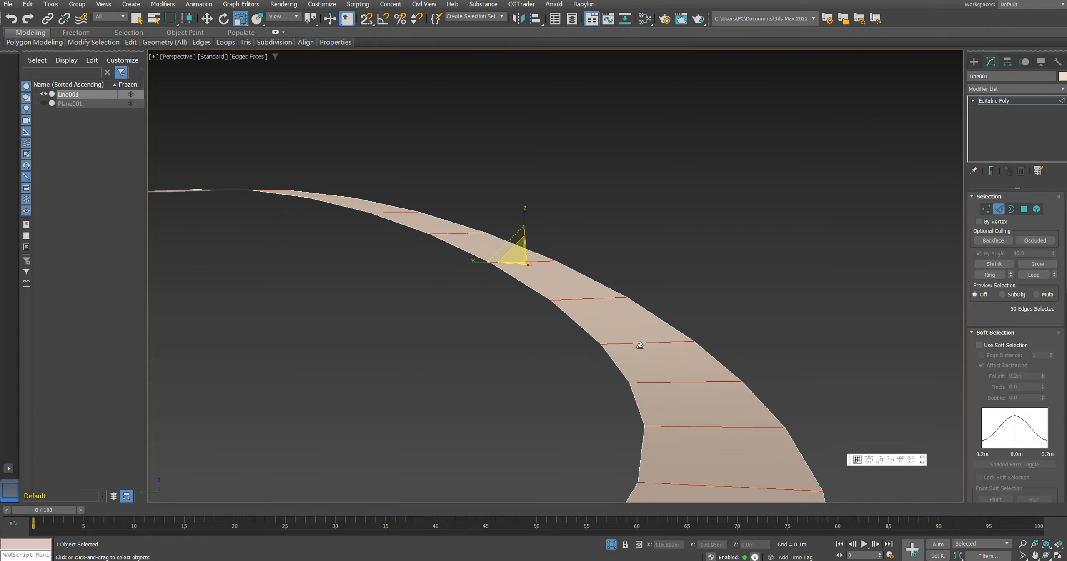
middle_drag(637, 344, 592, 330)
scroll(592, 329, down, 8)
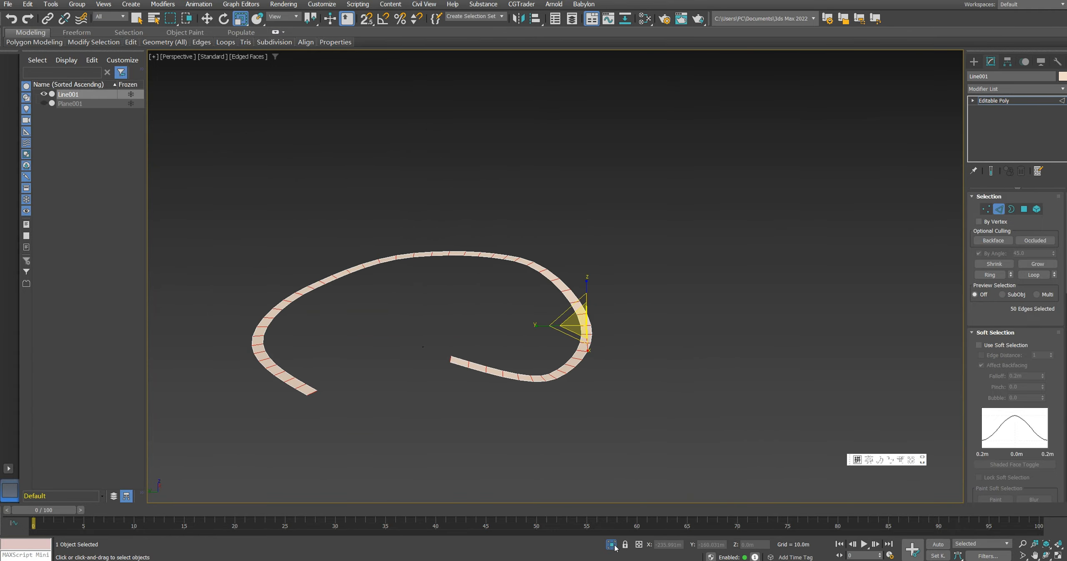
Step: Exit isolation and edge editing to bring back the terrain, and clone the path strip
click(611, 544)
mouse_move(588, 269)
alt+middle_down()
mouse_move(542, 303)
mouse_move(475, 278)
mouse_move(542, 307)
mouse_move(598, 310)
mouse_move(580, 285)
alt+middle_up()
click(474, 278)
scroll(475, 278, down, 4)
scroll(598, 311, up, 4)
key(2)
shift+drag(580, 286, 596, 303)
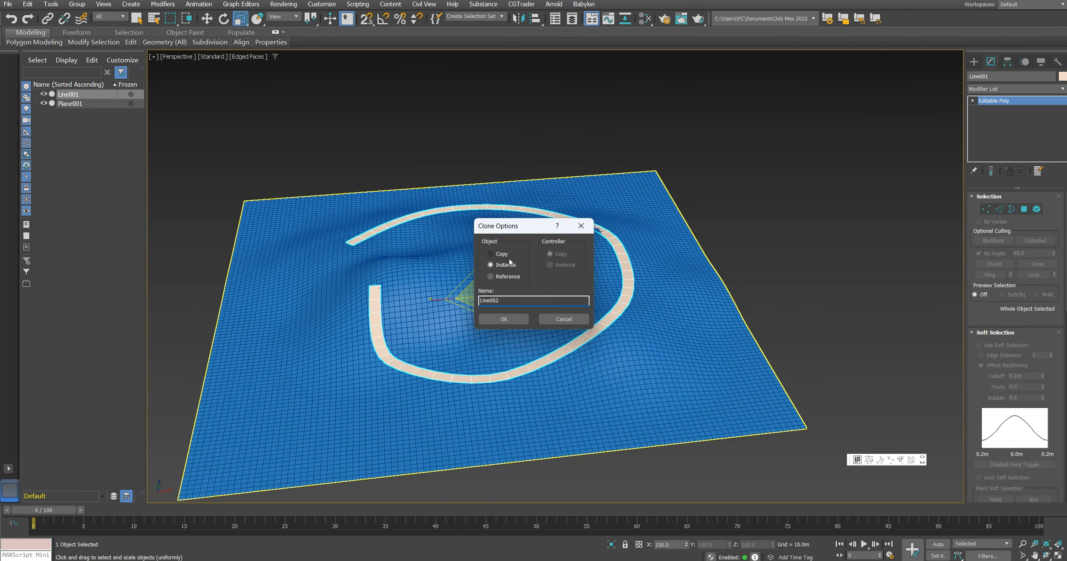
click(515, 322)
Step: Isolate the cloned strip and select the full ring of its cross edges
mouse_move(515, 321)
alt+middle_down()
mouse_move(492, 288)
mouse_move(543, 298)
mouse_move(548, 315)
alt+middle_up()
key(w)
key(alt+q)
middle_drag(548, 315, 582, 303)
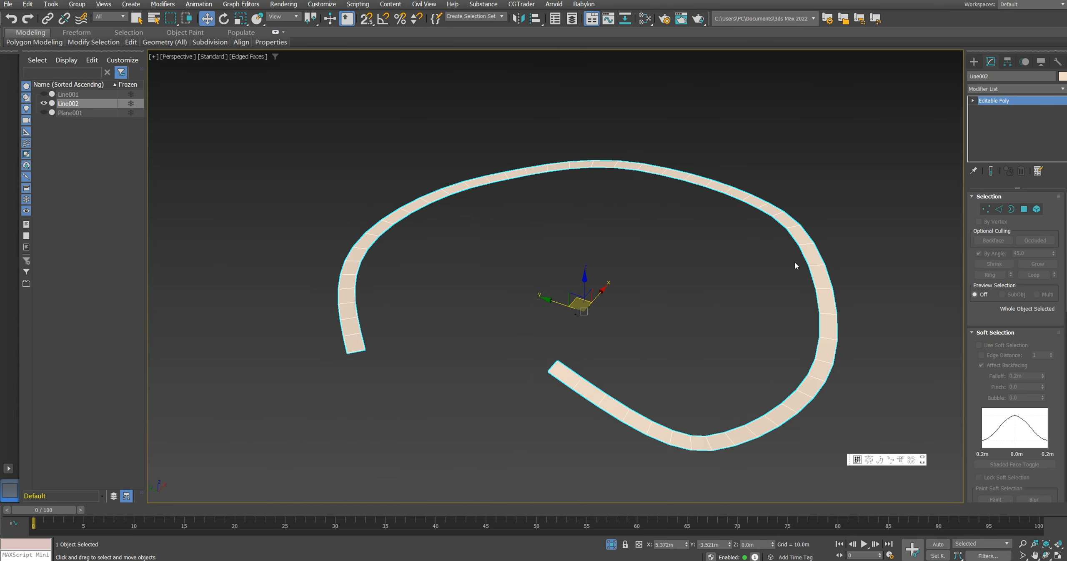
click(998, 210)
scroll(365, 333, up, 3)
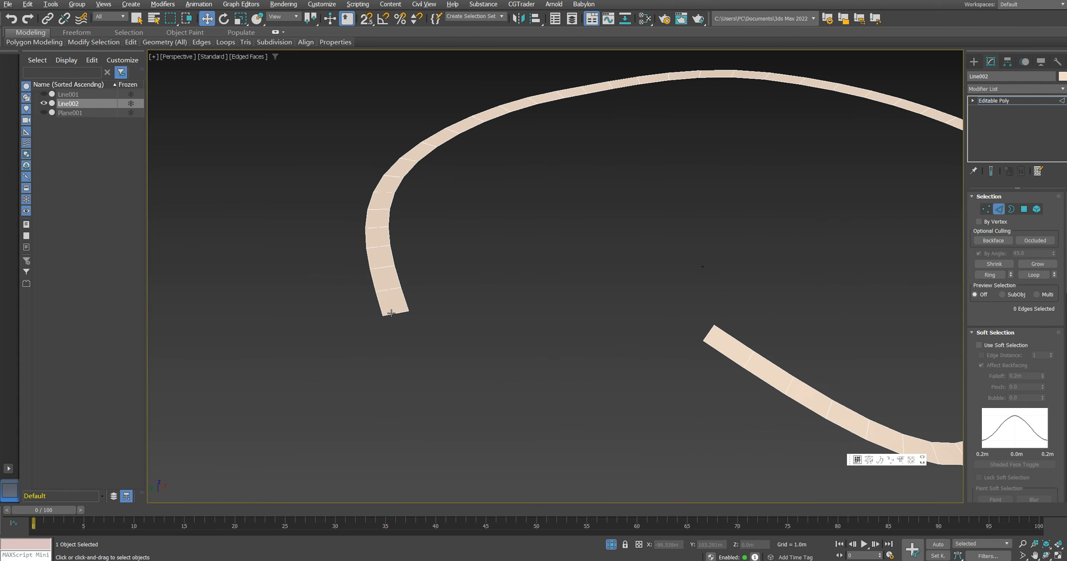
click(391, 312)
scroll(405, 313, up, 2)
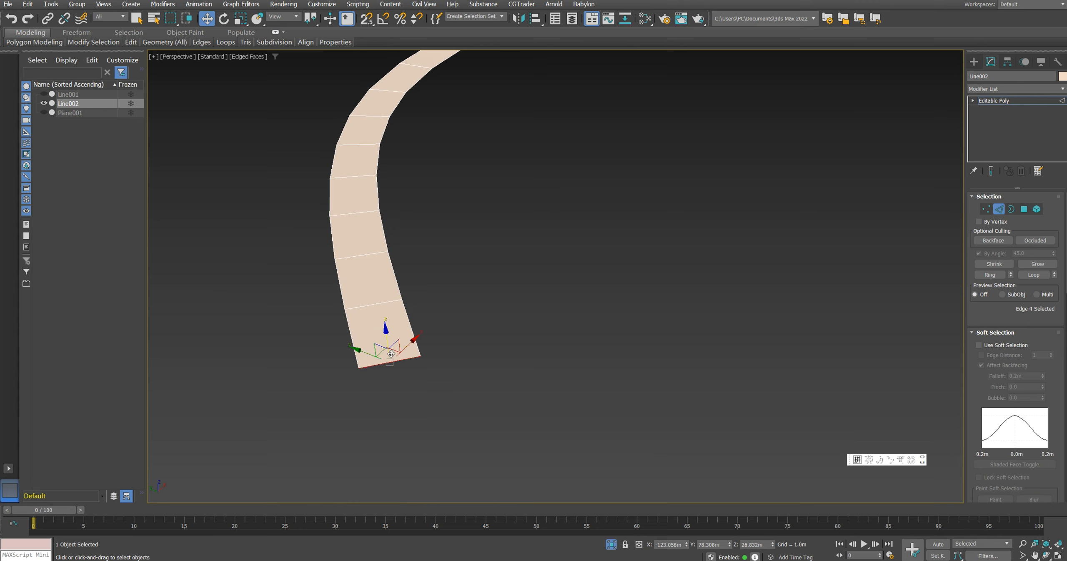
key(alt+r)
scroll(392, 288, down, 5)
scroll(393, 286, up, 5)
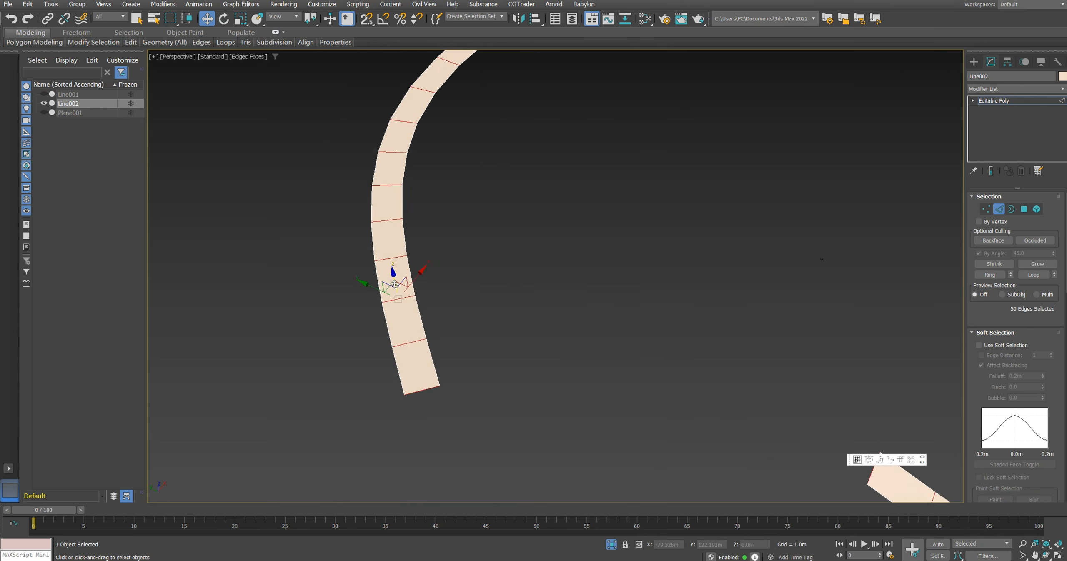
scroll(394, 284, up, 2)
Step: Connect the cross edges with two segments, pinched close to the strip's outer sides
right_click(397, 265)
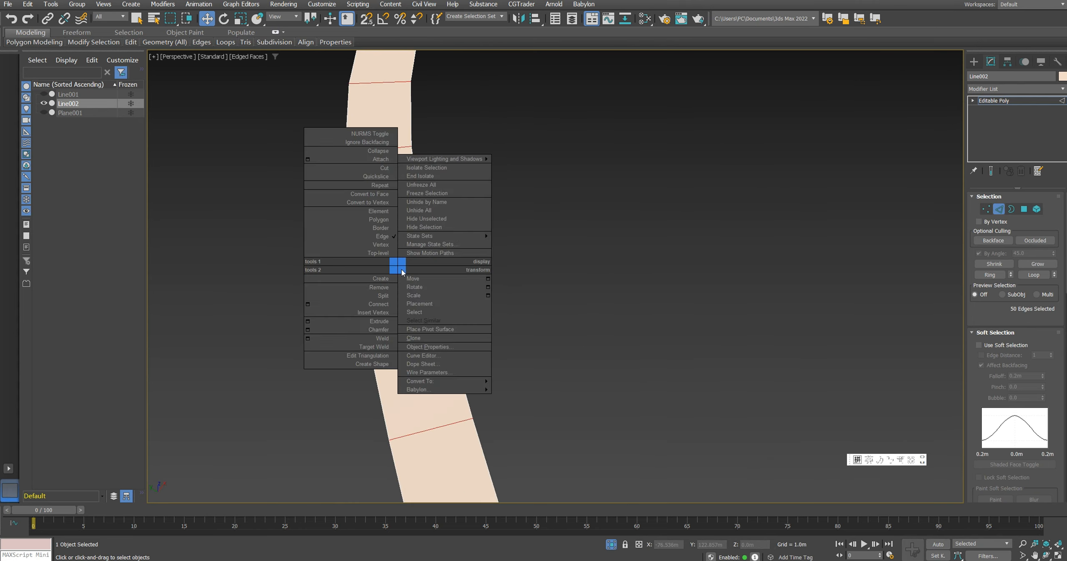
click(307, 304)
drag(563, 298, 564, 257)
scroll(441, 297, up, 1)
middle_drag(442, 297, 490, 312)
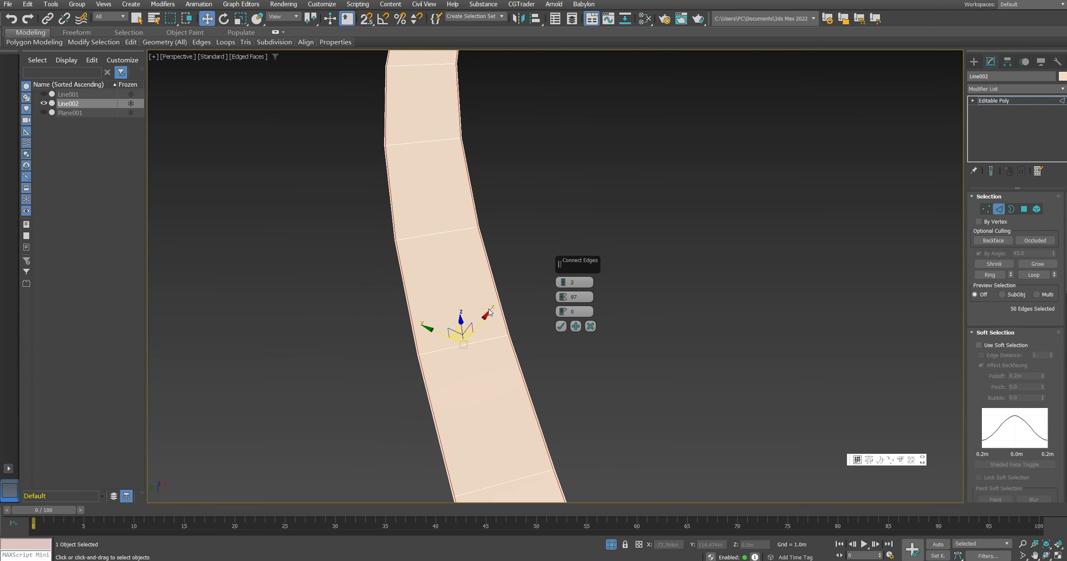
click(561, 326)
Step: Select the long edge loops running along both sides of the cloned strip
click(514, 349)
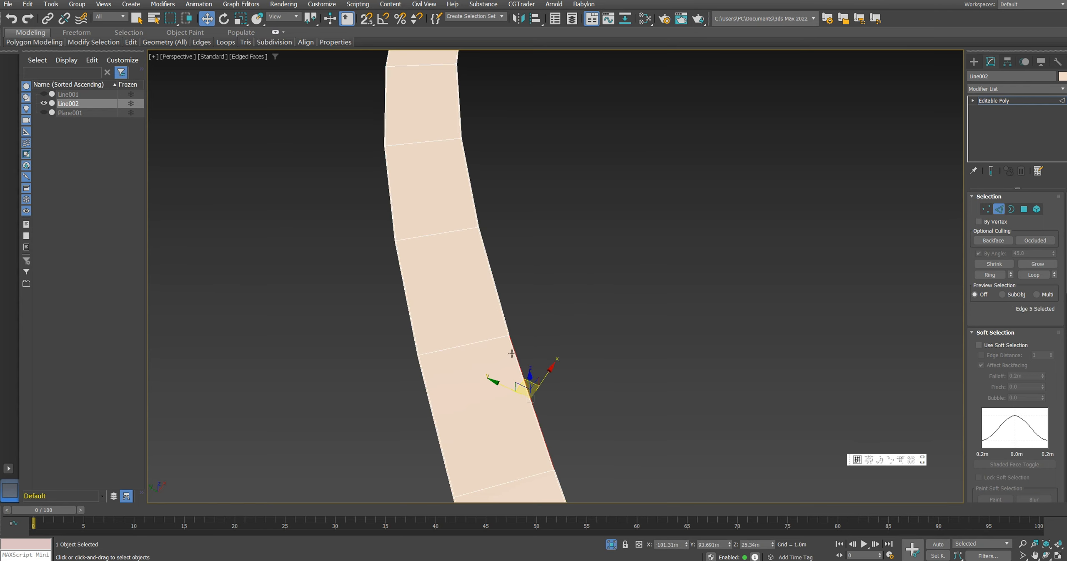
key(z)
alt+middle_drag(497, 353, 384, 343)
scroll(384, 343, down, 2)
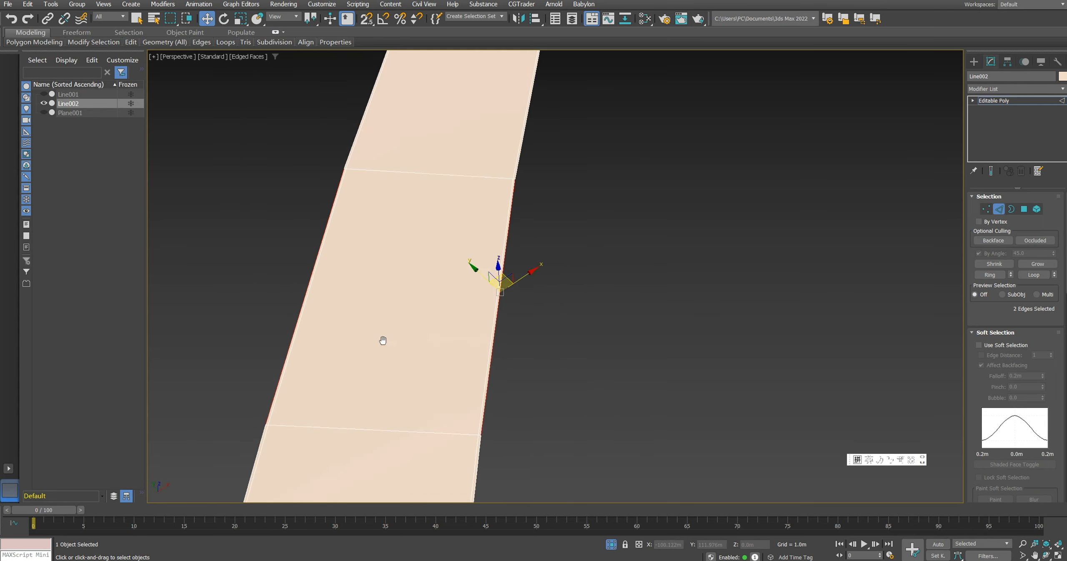
key(alt+r)
key(alt+l)
scroll(383, 343, down, 3)
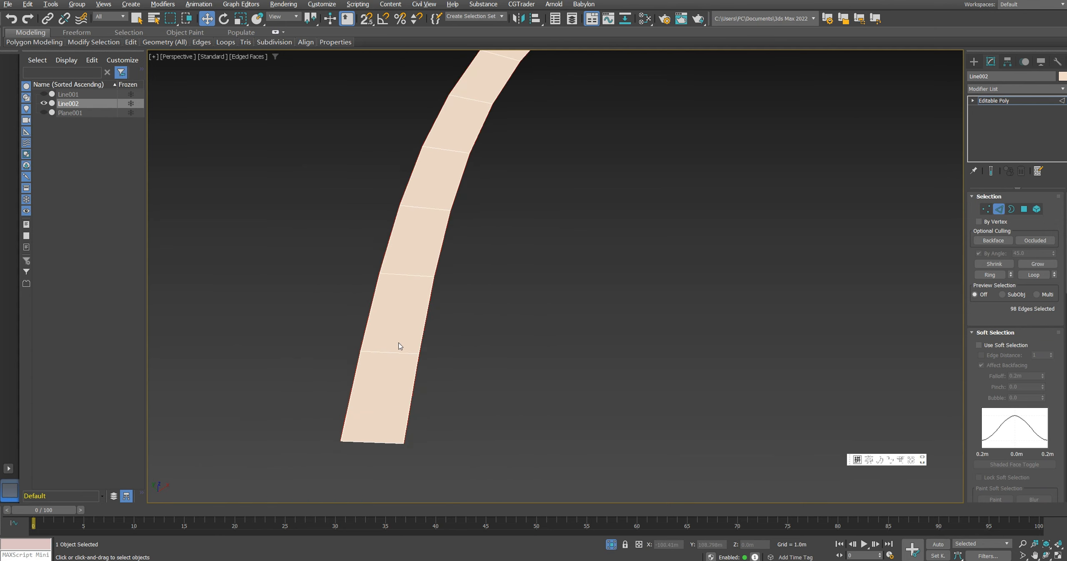
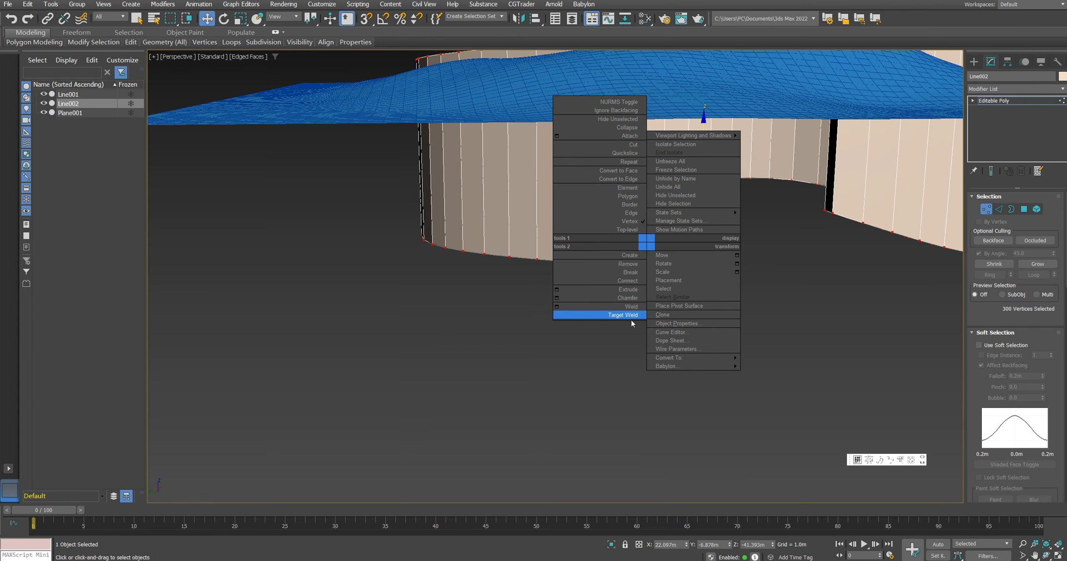
Step: Weld the selected vertices of the thickened strip clone and raise the strip until it cuts through the terrain surface
click(626, 309)
key(z)
click(1014, 102)
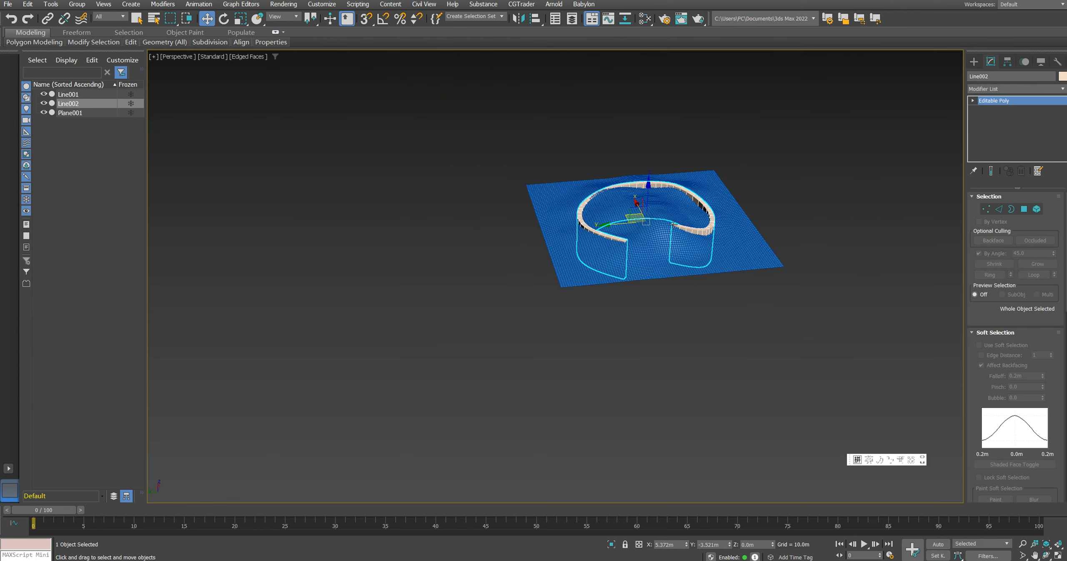
scroll(639, 195, up, 6)
drag(640, 196, 640, 174)
Step: Subtract the cloned strip Line002 from the terrain plane with ProBoolean
click(811, 222)
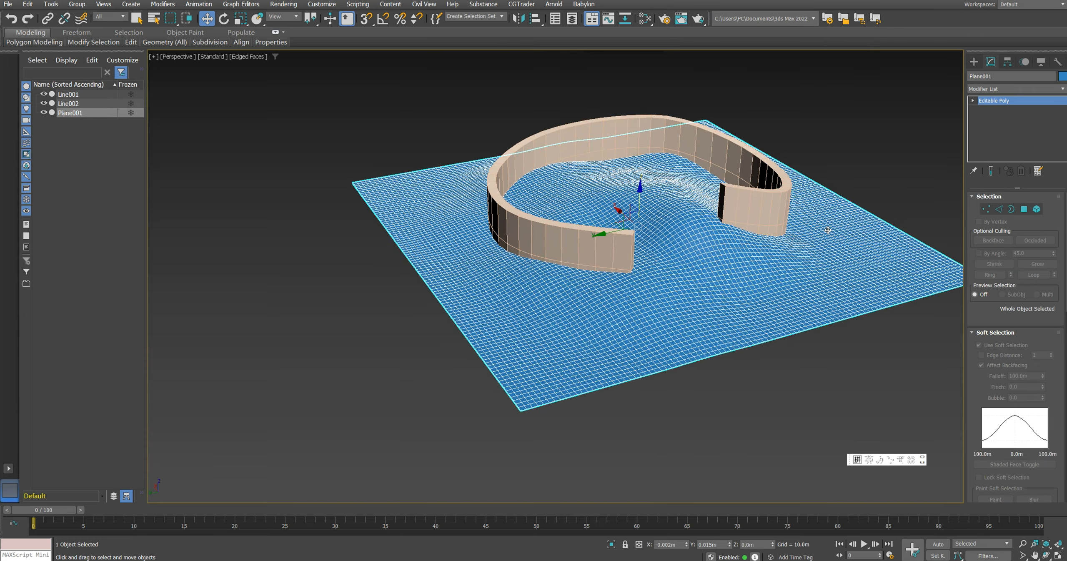
alt+middle_drag(828, 230, 704, 249)
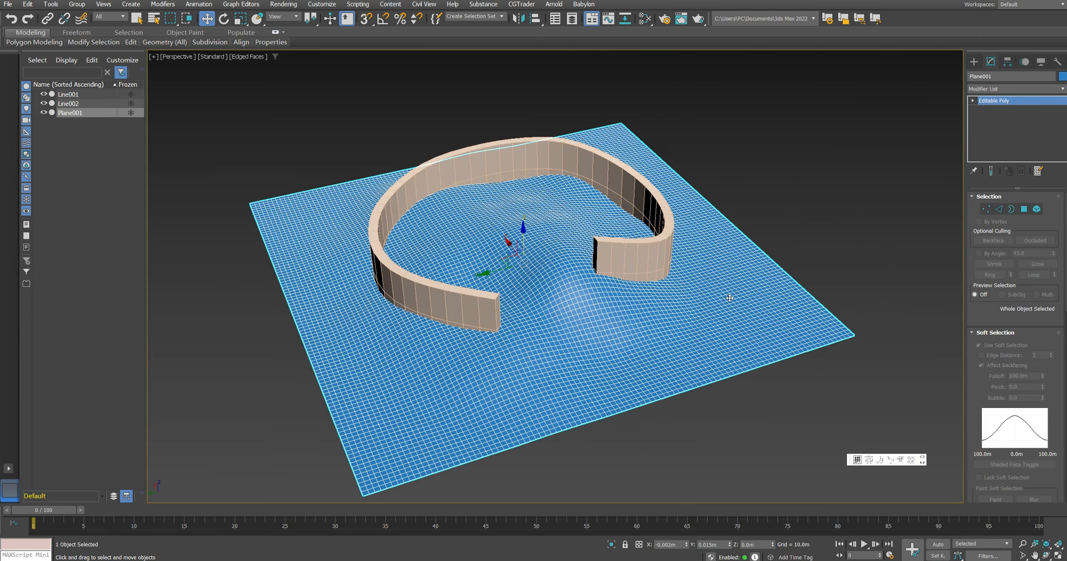
middle_drag(747, 306, 720, 253)
click(976, 63)
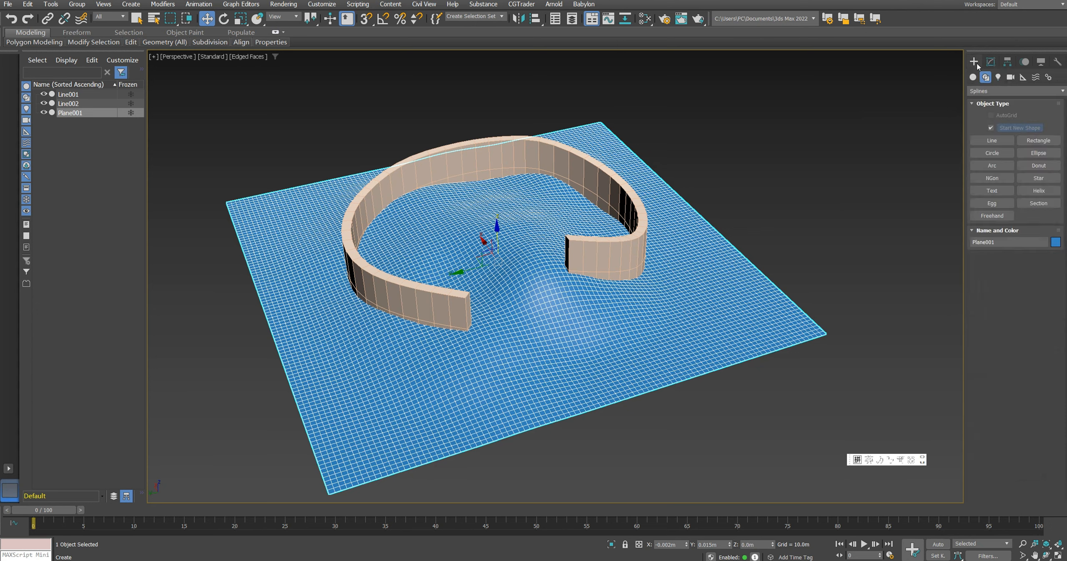
click(981, 91)
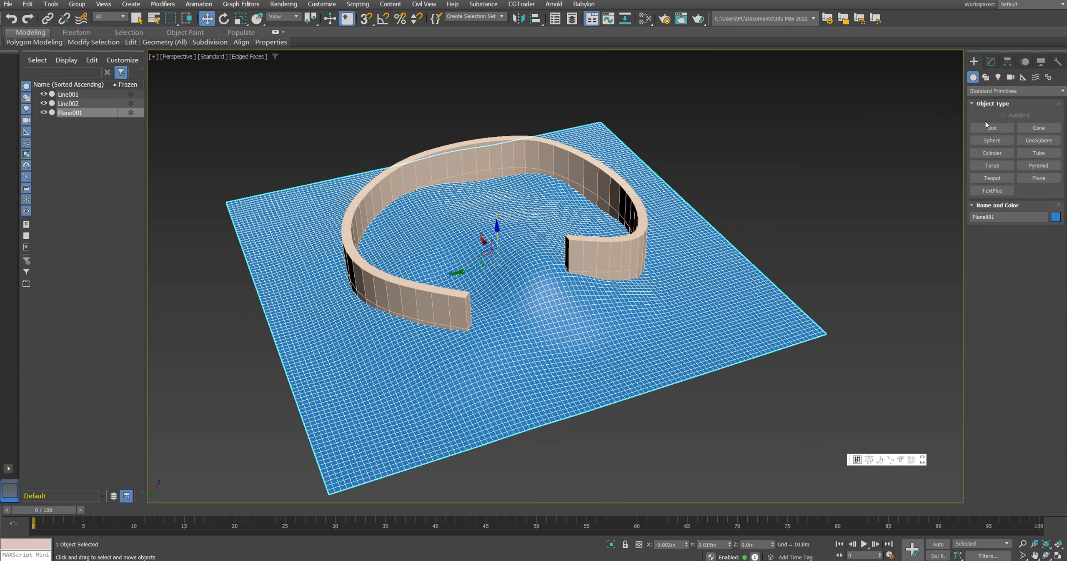
click(987, 120)
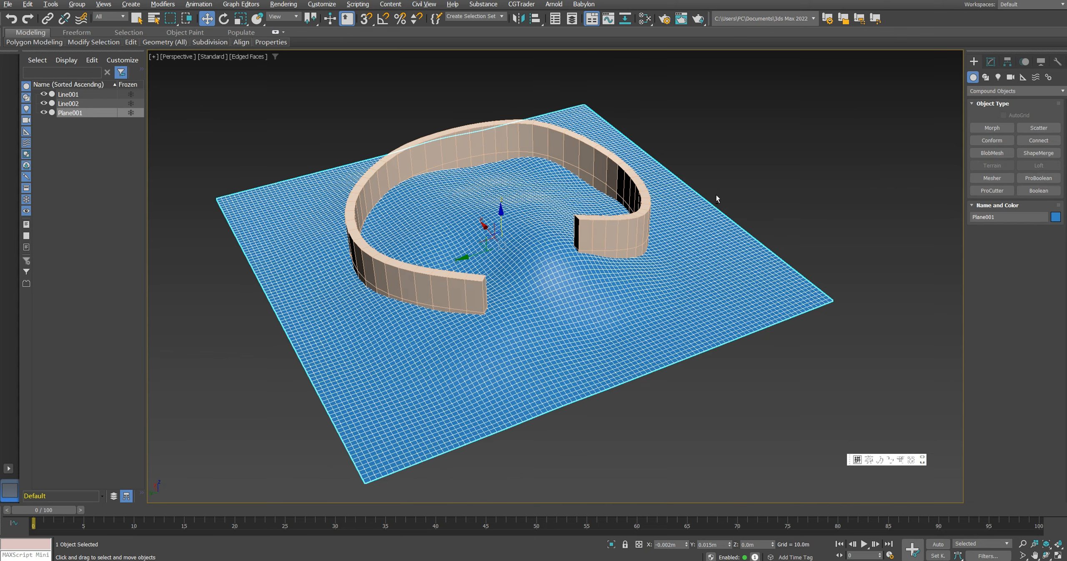
alt+middle_drag(717, 196, 729, 203)
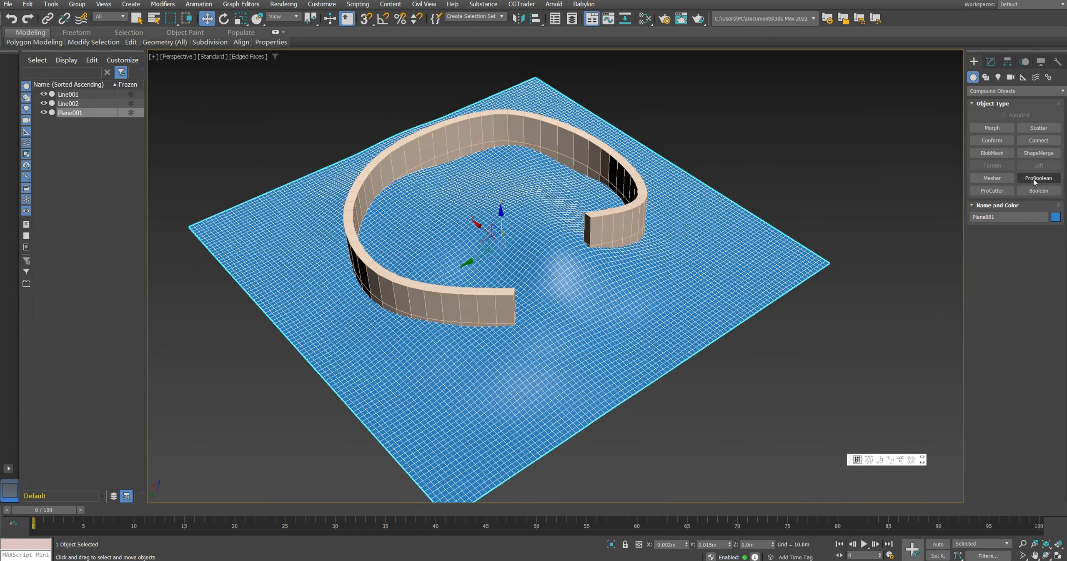
click(1035, 180)
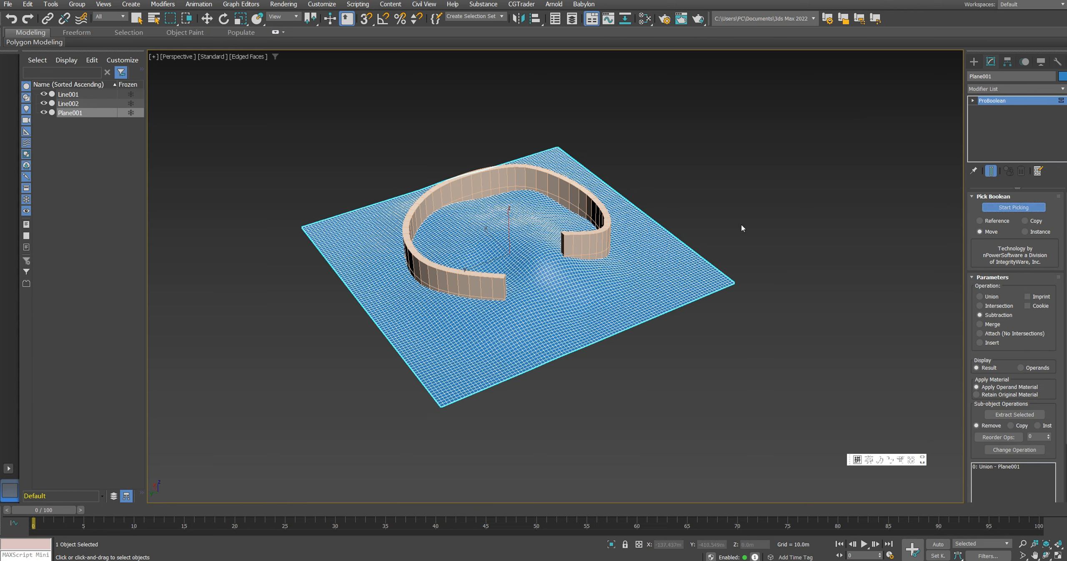
click(589, 238)
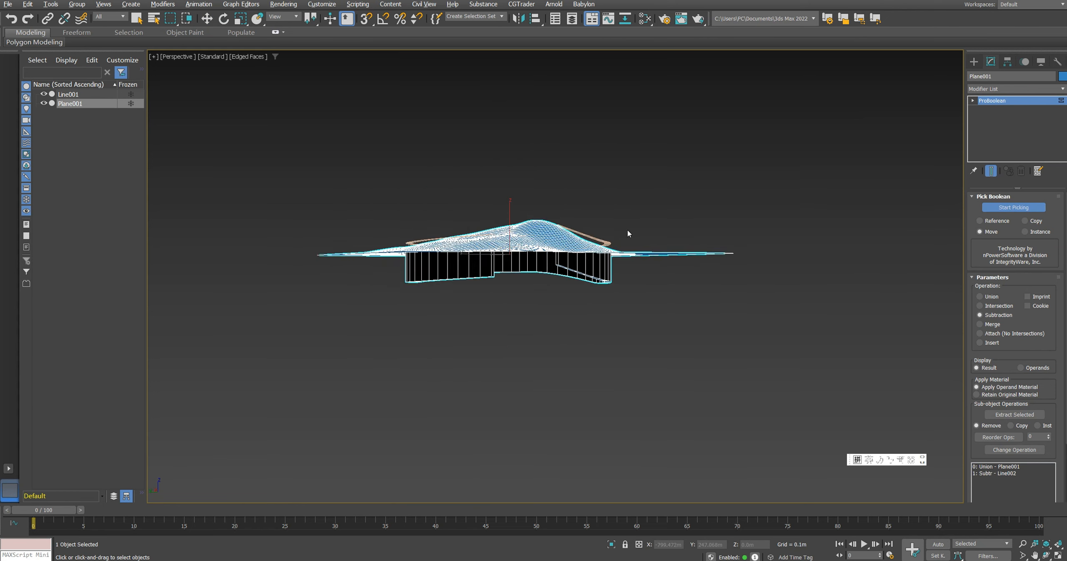
alt+middle_drag(627, 229, 627, 245)
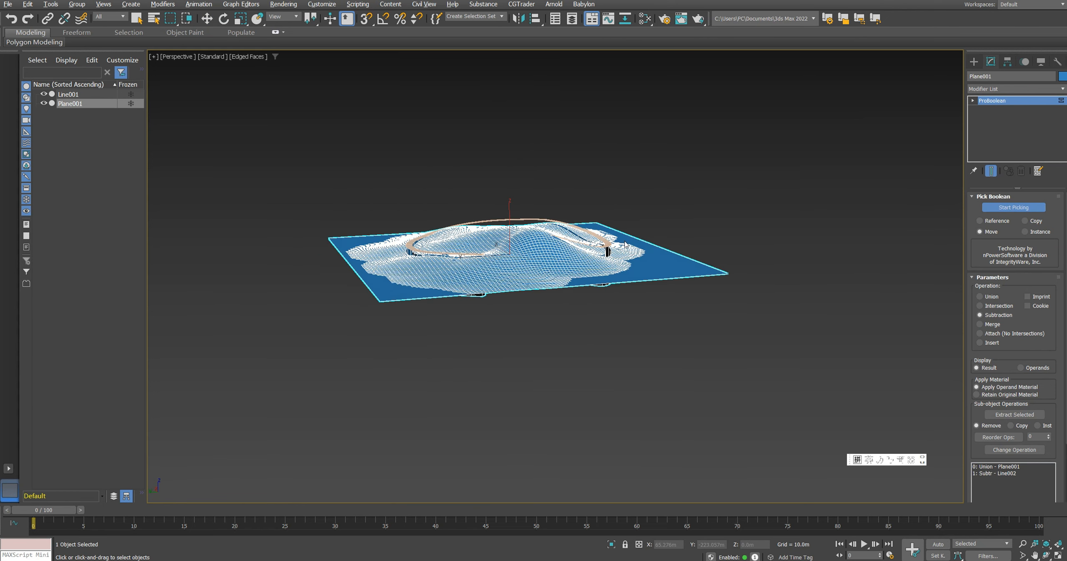
right_click(670, 250)
Step: Convert the cut terrain to Editable Poly
right_click(670, 251)
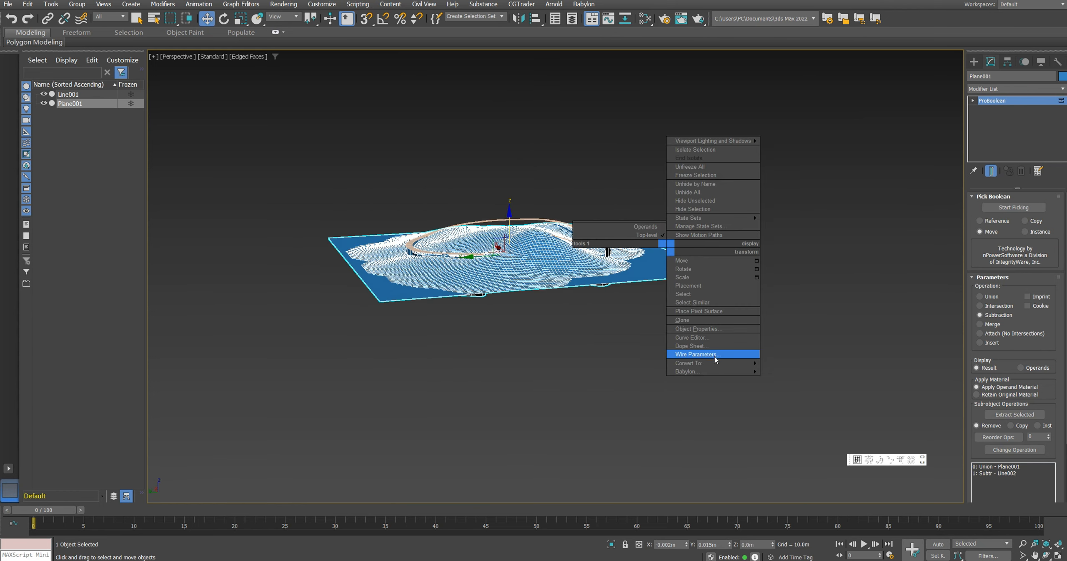
mouse_move(709, 363)
click(801, 374)
Step: Delete the selected polygons lining the groove so the terrain is open under the path, and exit polygon editing
key(4)
alt+middle_drag(651, 287, 626, 274)
scroll(626, 274, up, 6)
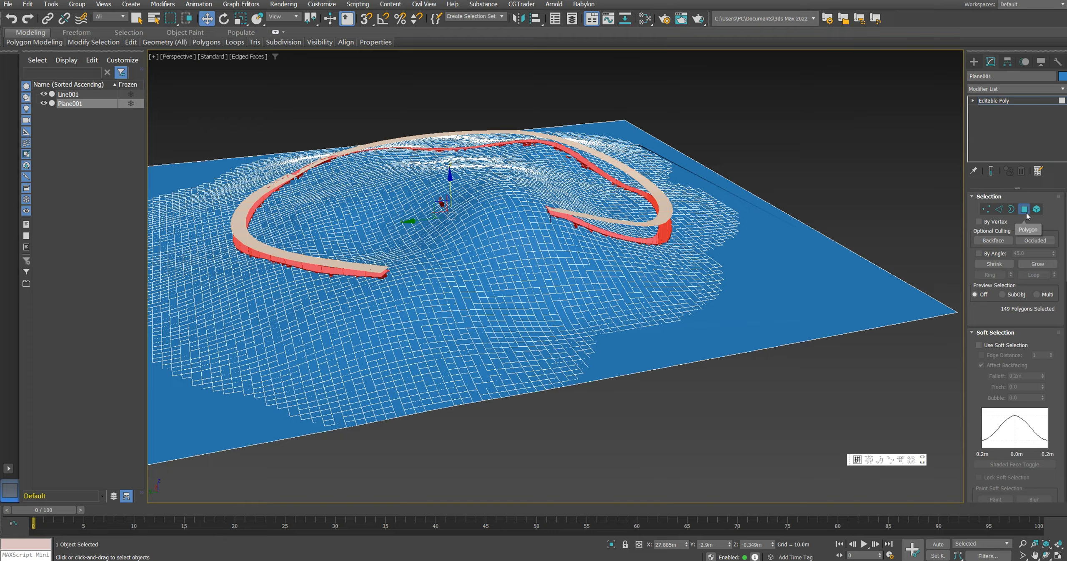
key(ctrl+d)
alt+middle_drag(768, 218, 772, 248)
click(994, 100)
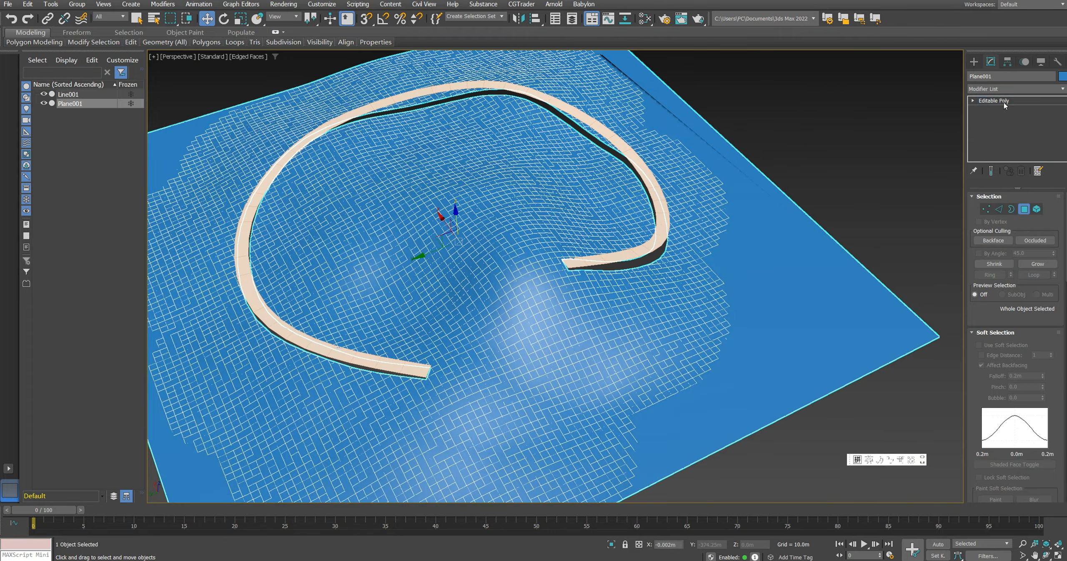
scroll(599, 281, up, 4)
scroll(599, 282, down, 3)
middle_drag(599, 281, 723, 270)
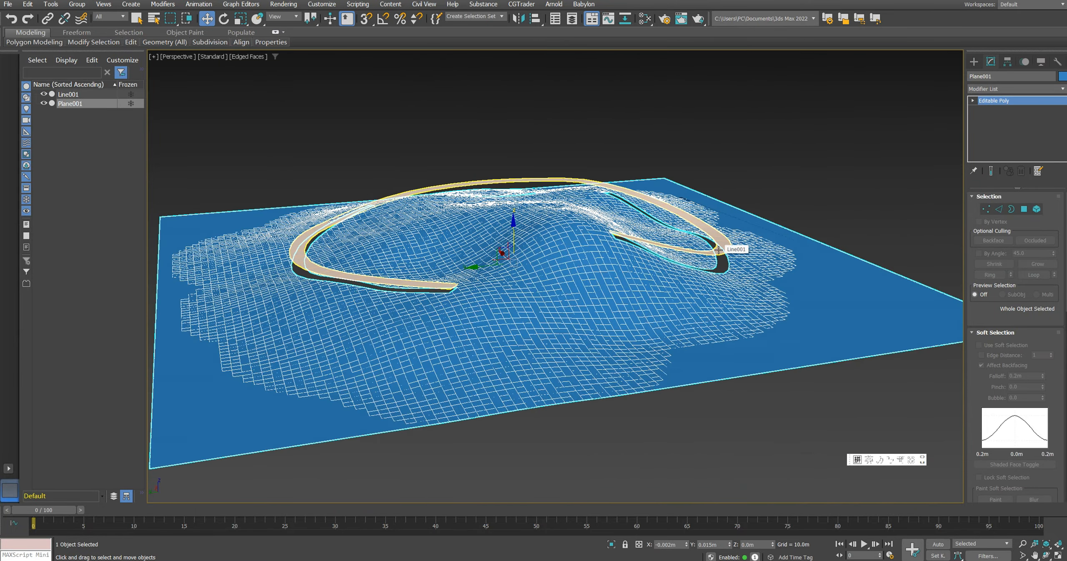
Step: Select the path strip and the terrain together and convert both to Editable Mesh
click(719, 250)
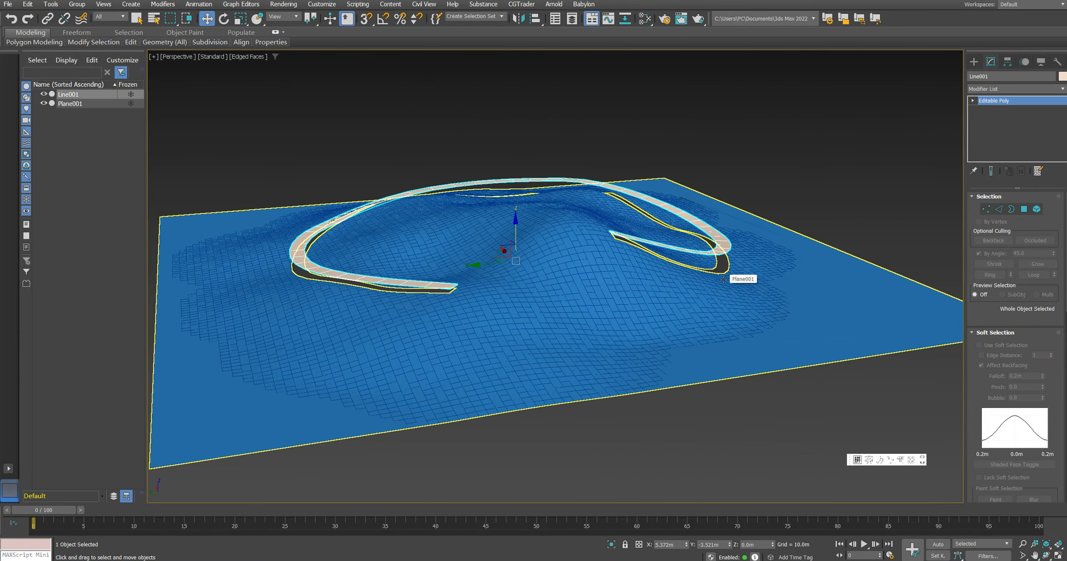
click(724, 279)
alt+middle_drag(742, 258, 723, 218)
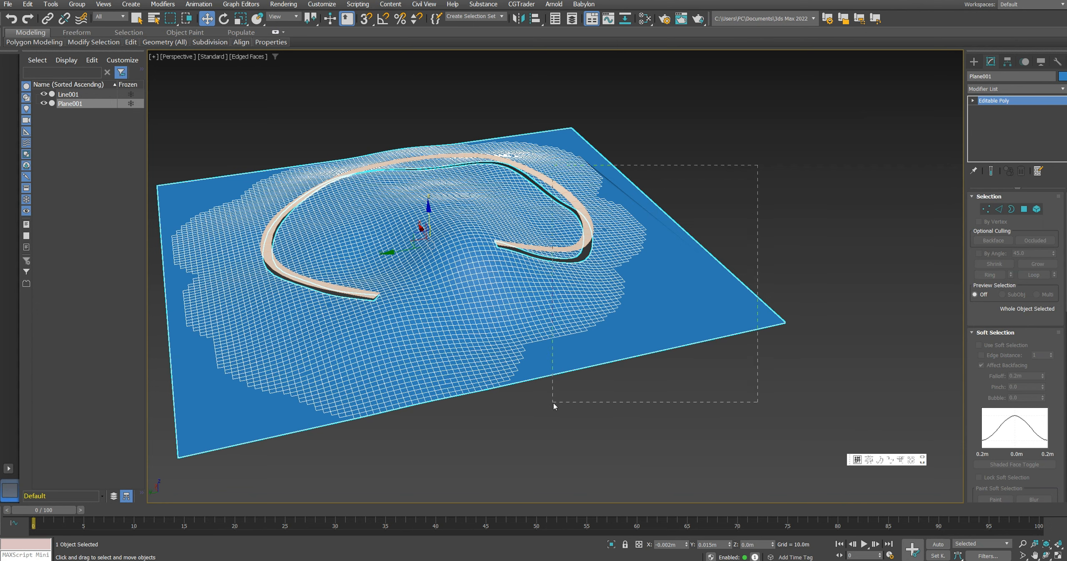
drag(554, 402, 555, 397)
right_click(691, 332)
mouse_move(638, 448)
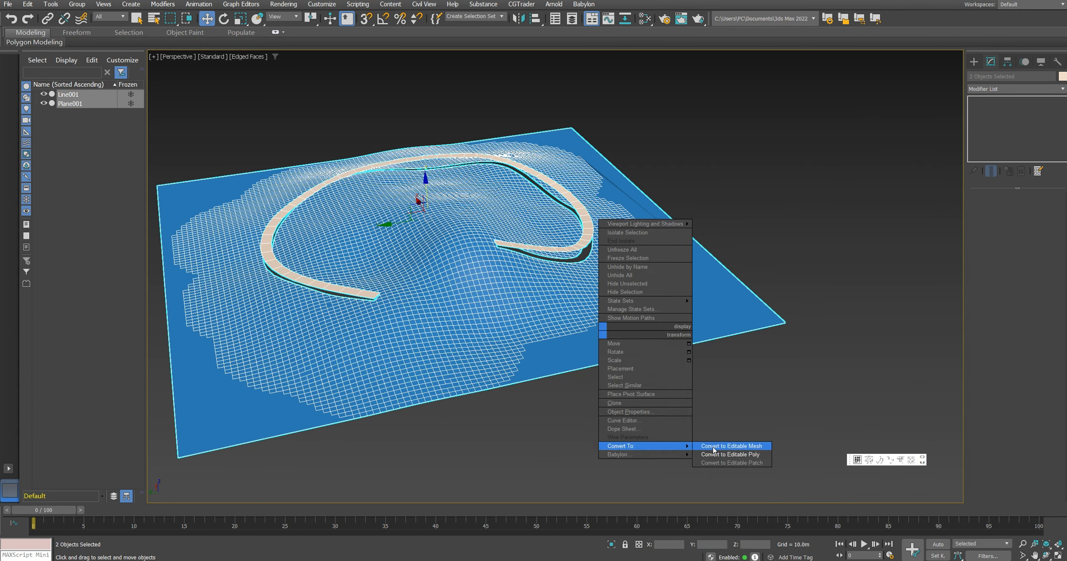
click(759, 448)
alt+middle_drag(742, 291, 689, 250)
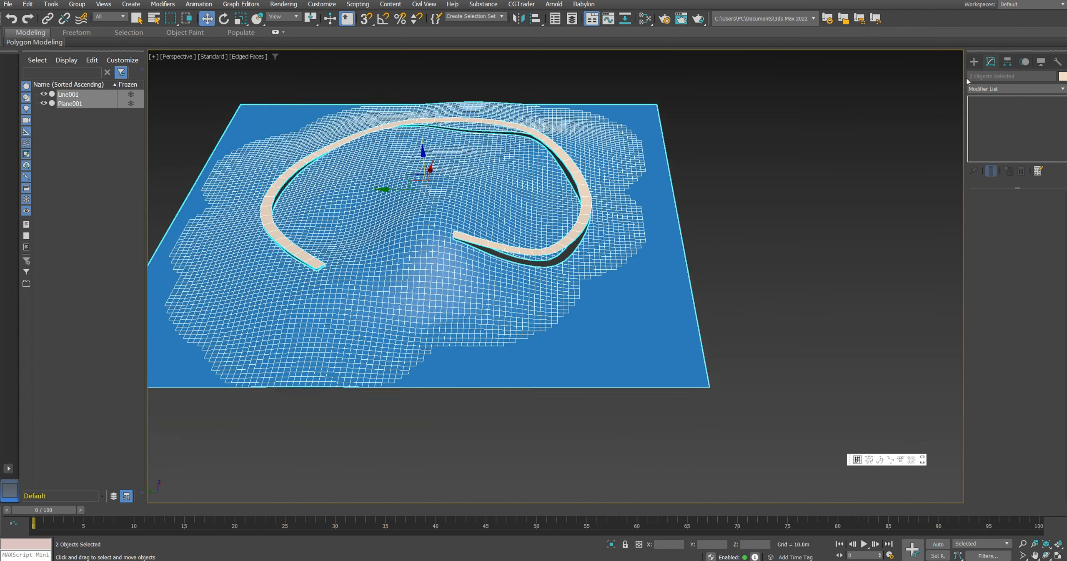
Step: Create a geometric/deformable Conform space warp in the empty area beside the terrain
click(690, 249)
click(662, 247)
click(758, 225)
click(974, 63)
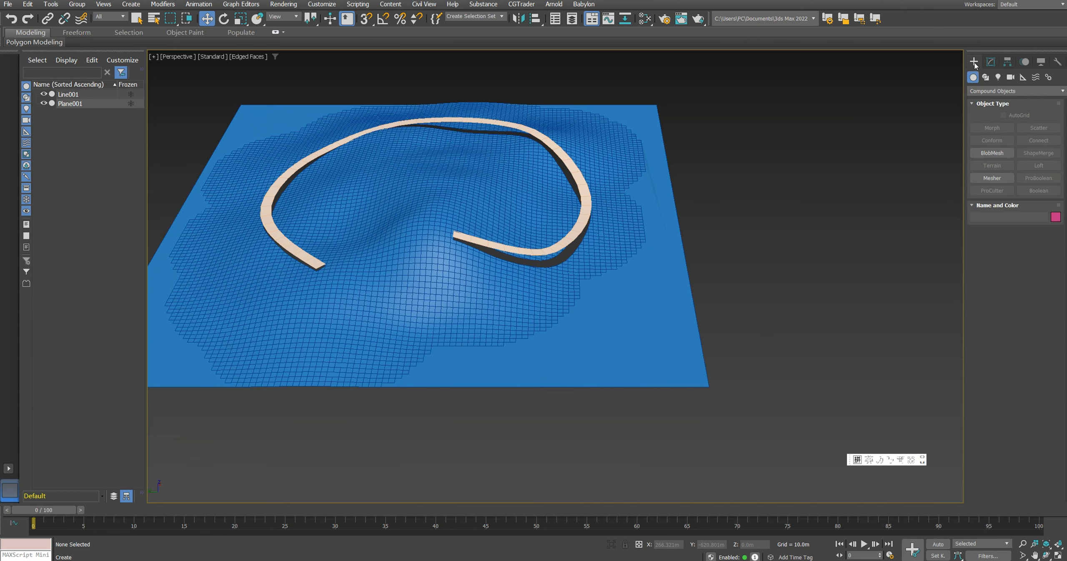
alt+middle_drag(956, 98, 948, 111)
click(1037, 77)
click(1024, 91)
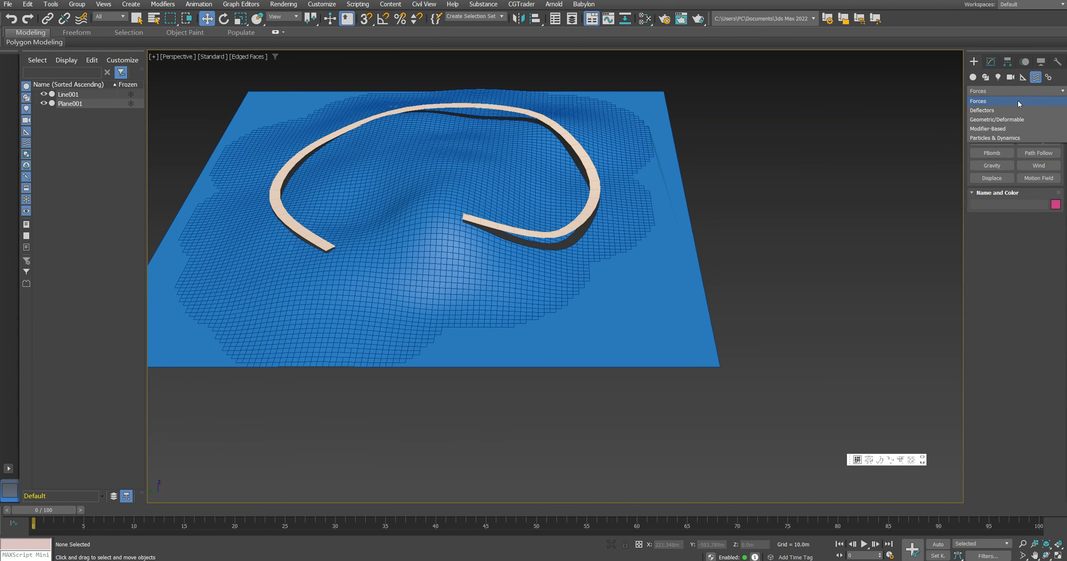
click(1010, 122)
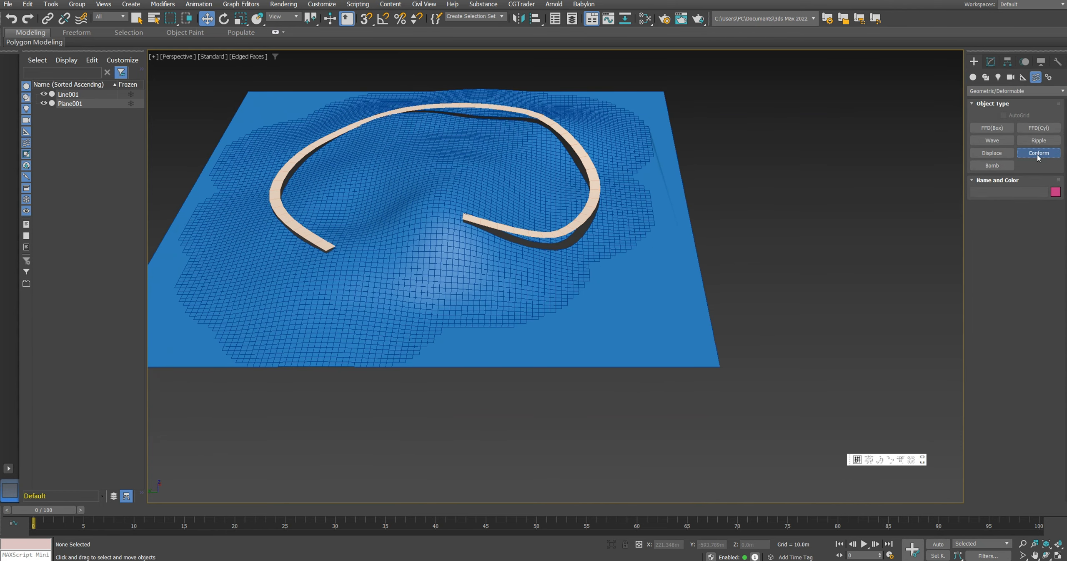
click(1038, 156)
middle_drag(853, 245, 834, 246)
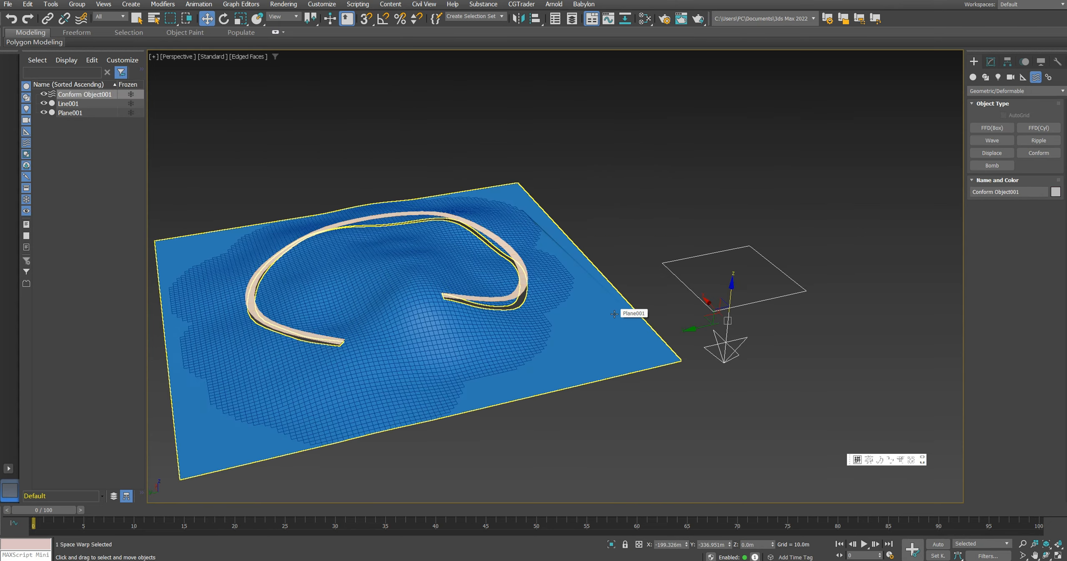
Step: Bind the terrain plane to the Conform space warp
click(614, 314)
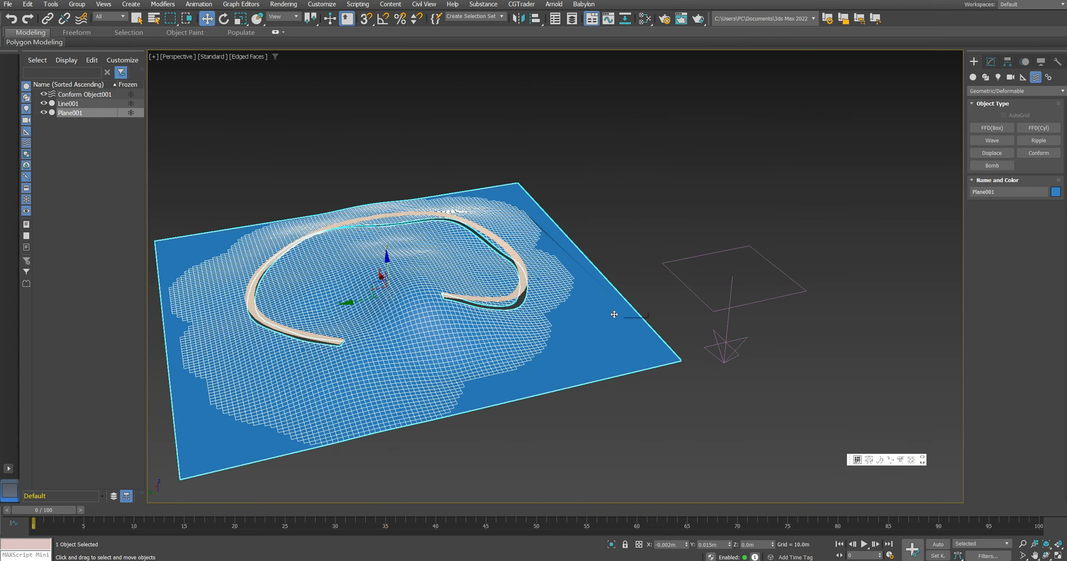
alt+middle_drag(614, 313, 584, 308)
click(83, 24)
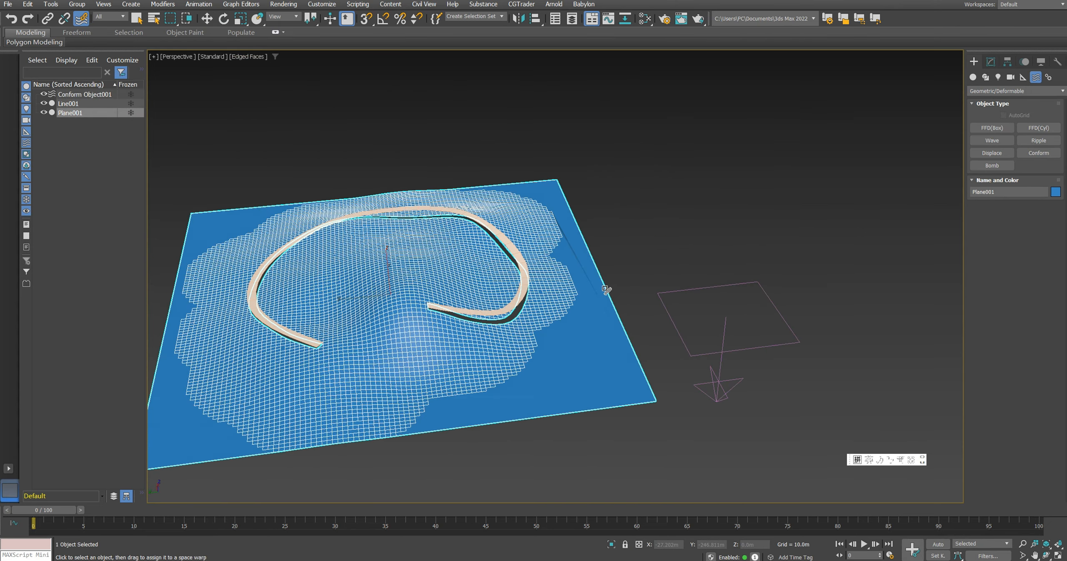
drag(581, 331, 677, 327)
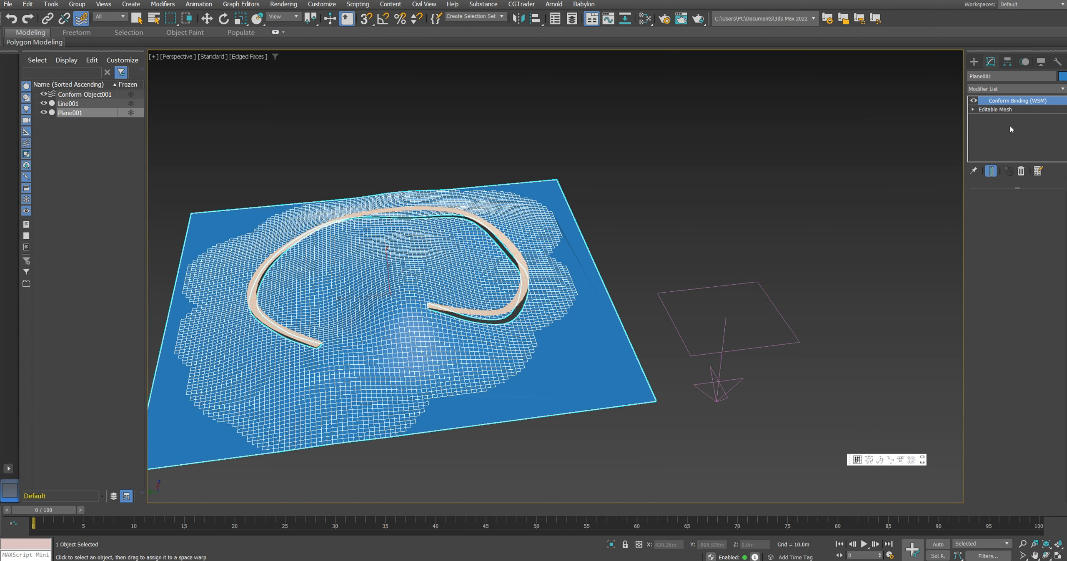
Step: Pick the path strip Line001 as the Conform space warp's wrap-to object
click(771, 352)
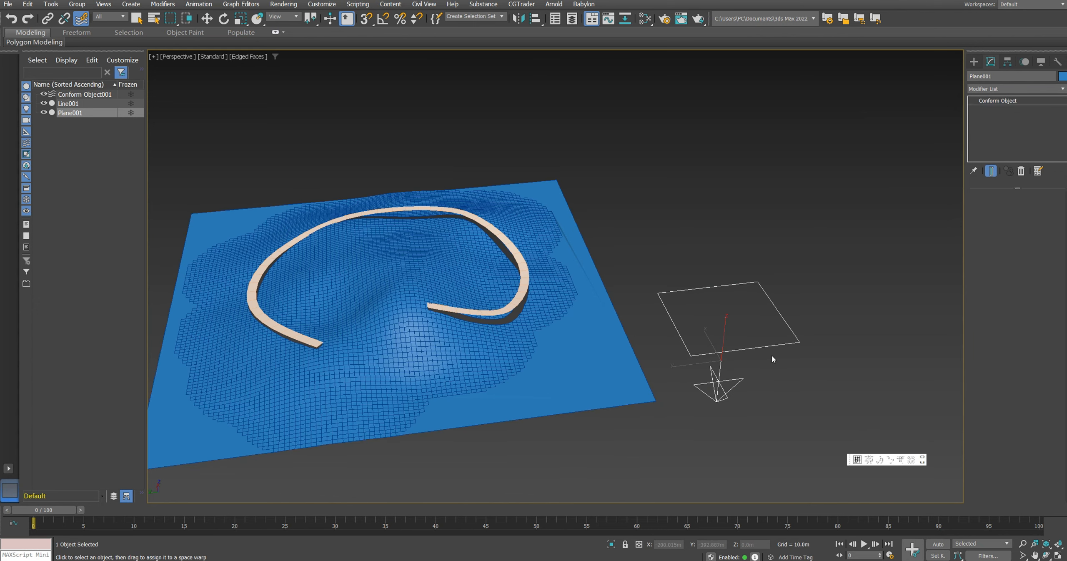
click(1014, 230)
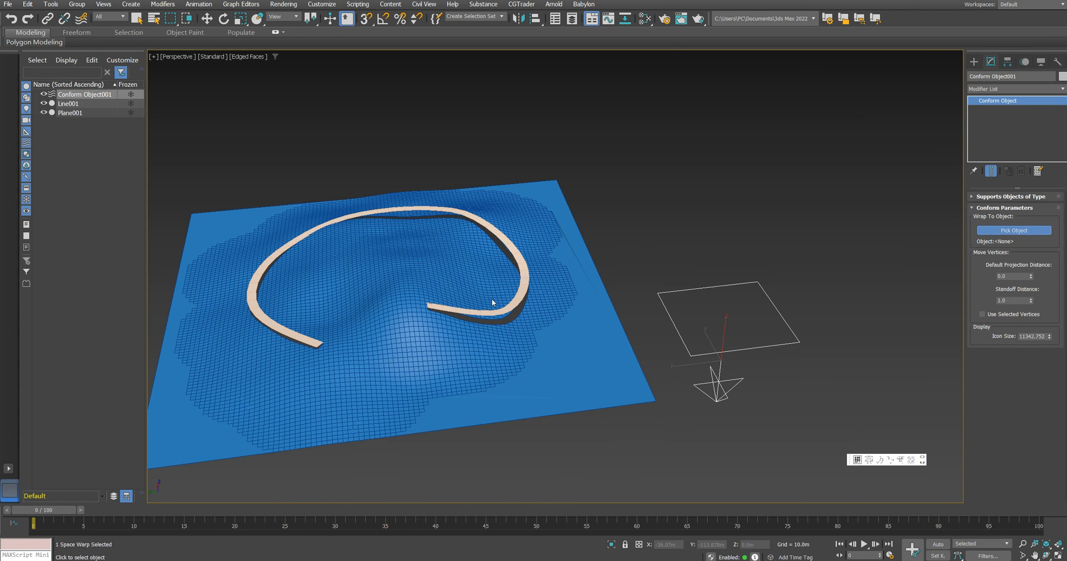
click(511, 306)
Step: Lower the path strip below the terrain to a Z of about -125 m so the groove's border conforms to it
alt+middle_drag(512, 307, 449, 295)
click(550, 327)
drag(448, 295, 539, 375)
alt+middle_drag(539, 375, 508, 345)
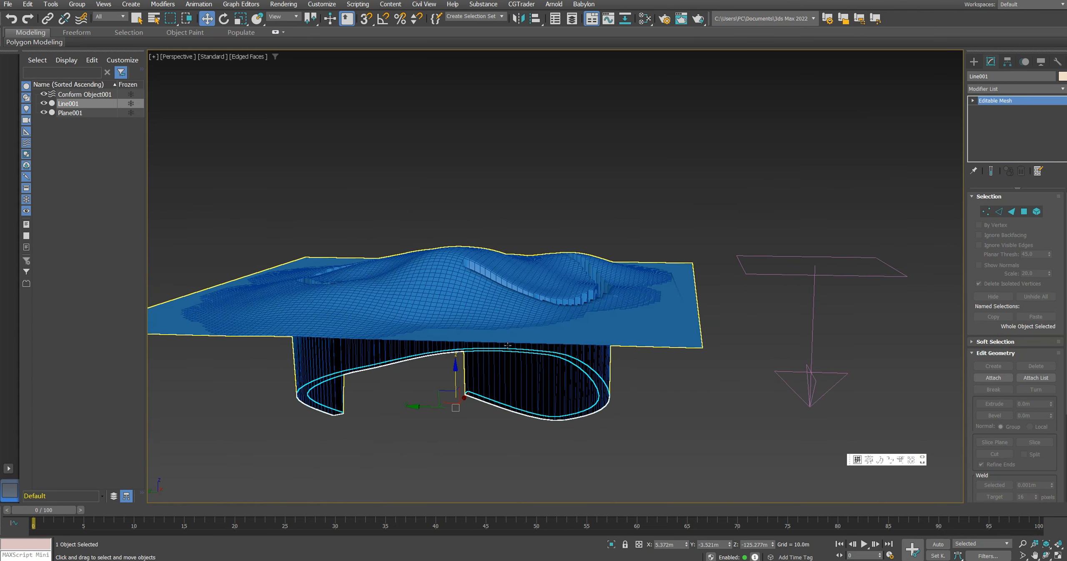
alt+middle_drag(503, 304, 537, 291)
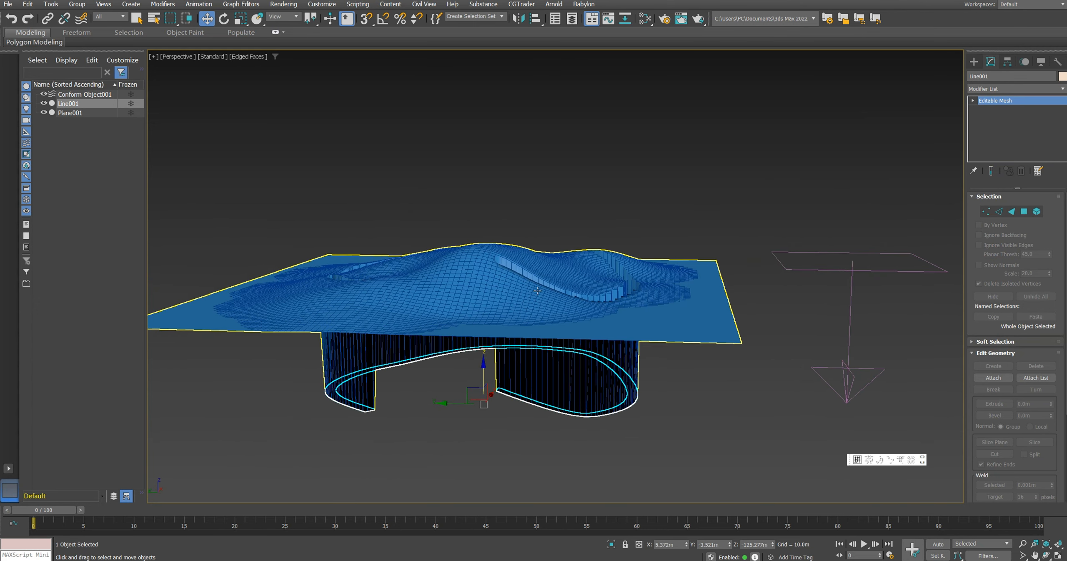
alt+middle_drag(467, 276, 453, 328)
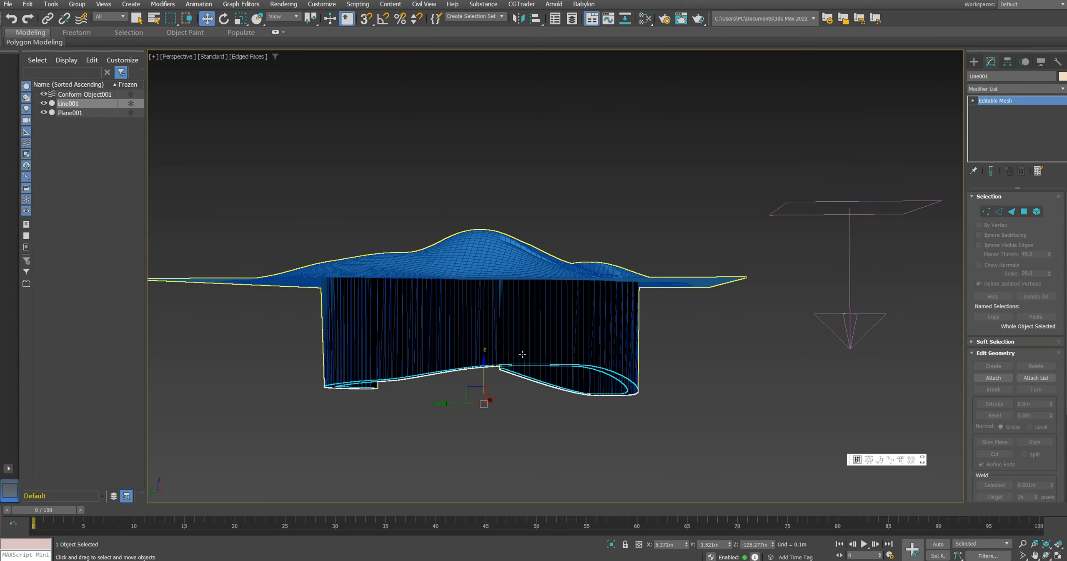
alt+middle_drag(523, 354, 597, 282)
Step: Collapse the terrain's Conform Binding into its Editable Mesh, holding the scene first
click(623, 289)
right_click(1011, 101)
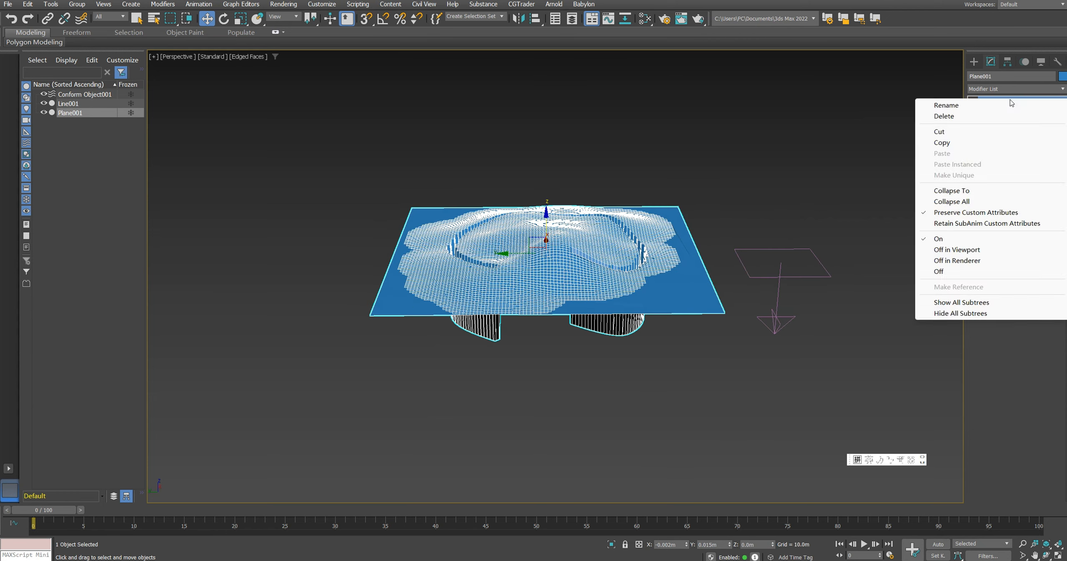
click(952, 190)
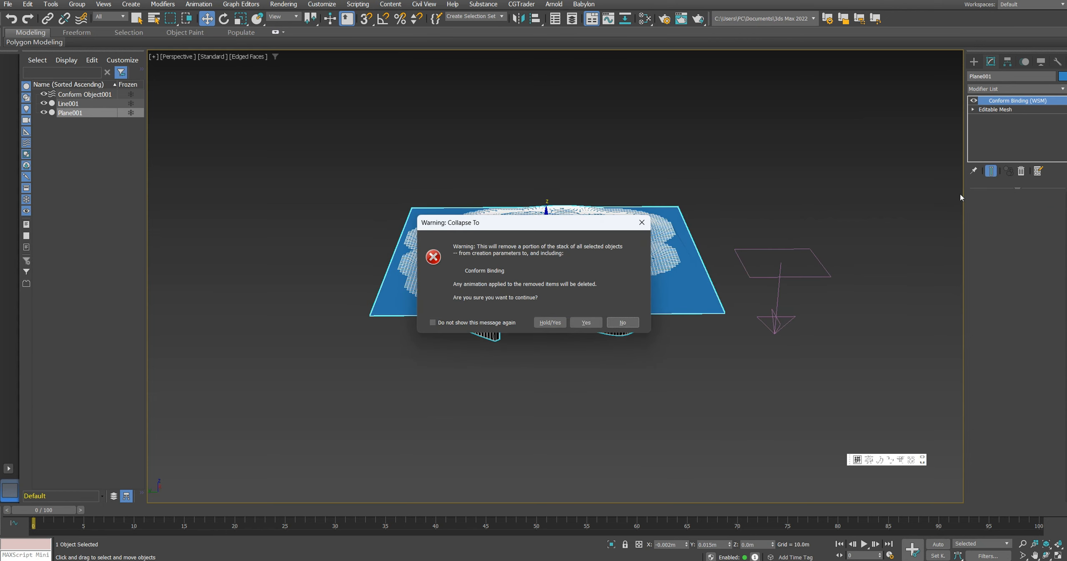
click(551, 322)
Step: Select the terrain vertices projected below the plane along the path outline
alt+middle_drag(560, 328, 387, 293)
key(1)
drag(753, 402, 753, 402)
alt+middle_drag(605, 300, 597, 327)
scroll(591, 325, up, 3)
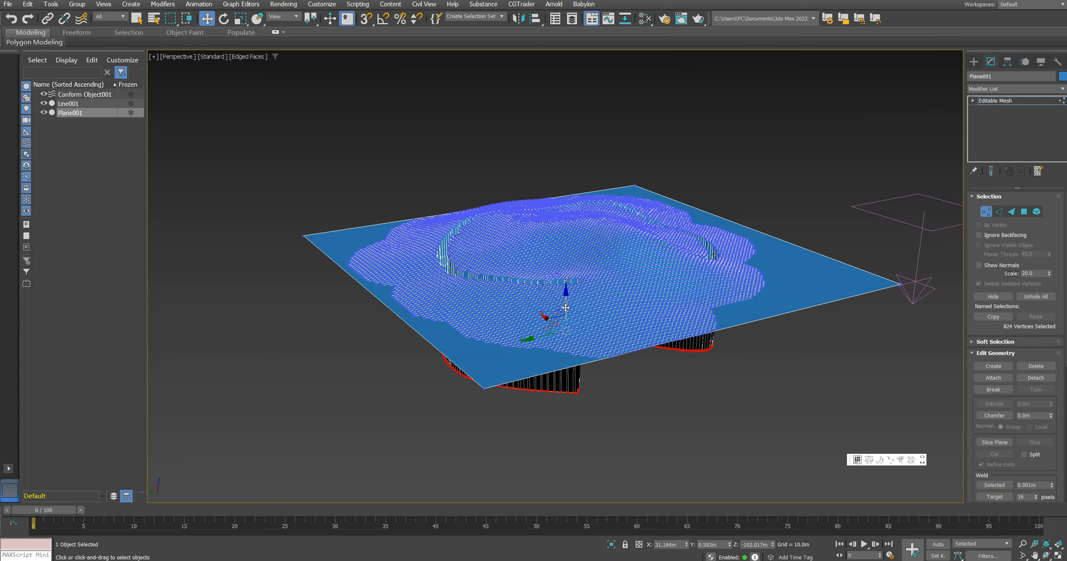
Step: Raise the selected vertices back up to the level of the surrounding terrain and exit vertex editing
drag(566, 307, 571, 258)
scroll(530, 249, up, 5)
drag(653, 204, 655, 182)
scroll(709, 233, down, 5)
alt+middle_drag(802, 254, 806, 283)
key(1)
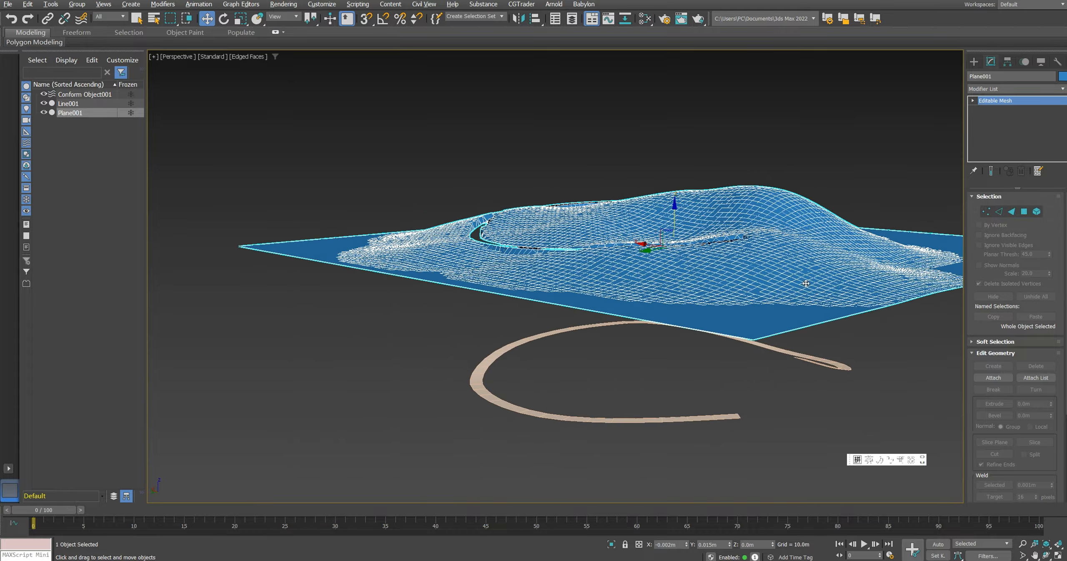
Step: Raise the path strip back up into the groove in the terrain, to a Z of about -2.3 m
click(613, 417)
drag(669, 363, 675, 235)
scroll(635, 300, down, 12)
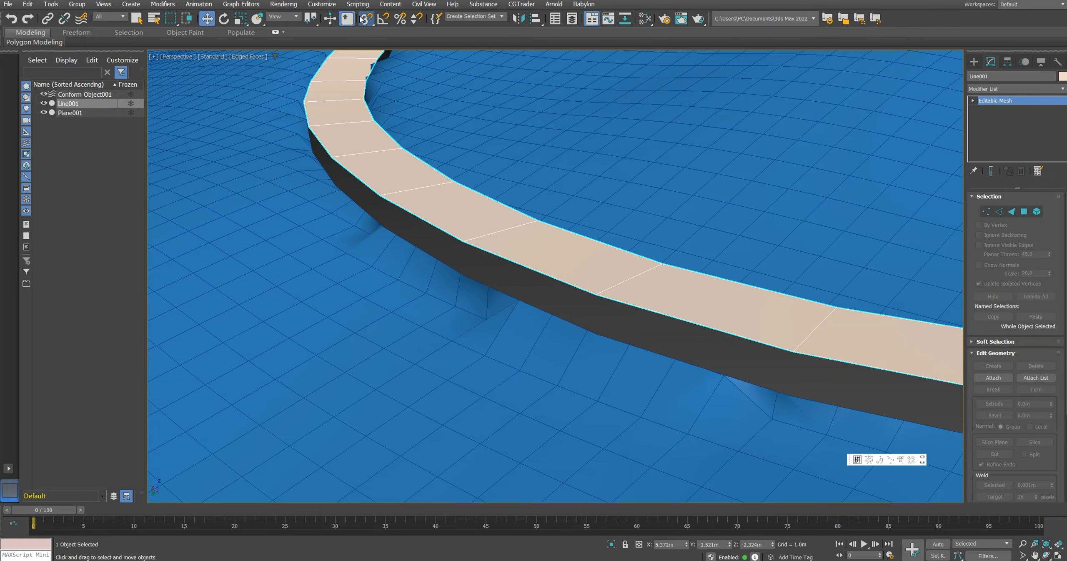
Step: Turn on snapping and convert the terrain plane to an Editable Poly
click(365, 19)
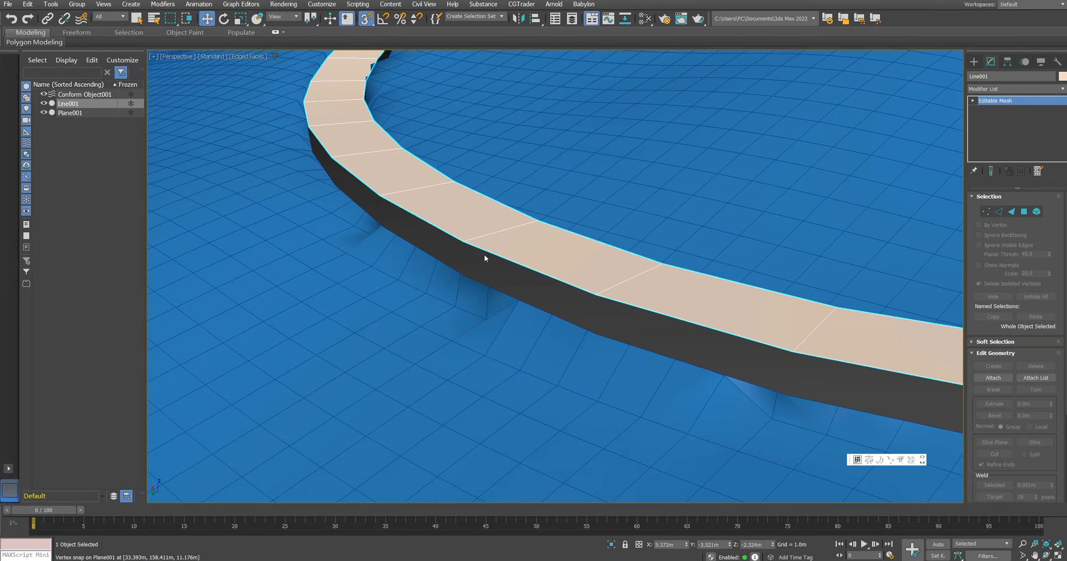
drag(486, 257, 458, 263)
scroll(459, 249, down, 12)
click(521, 244)
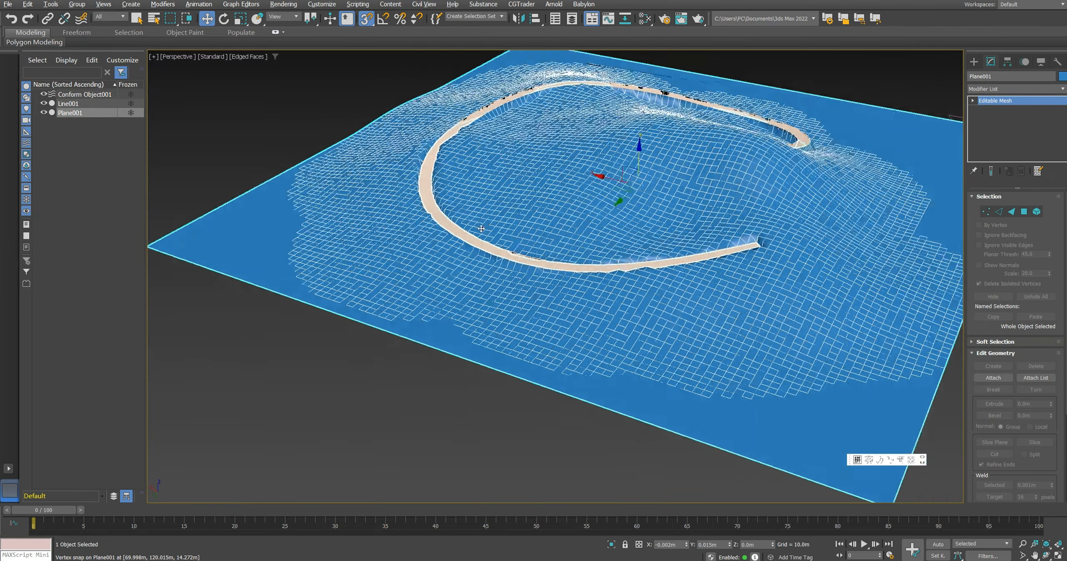
alt+middle_drag(750, 240, 624, 238)
alt+middle_drag(696, 225, 546, 253)
right_click(757, 255)
mouse_move(839, 370)
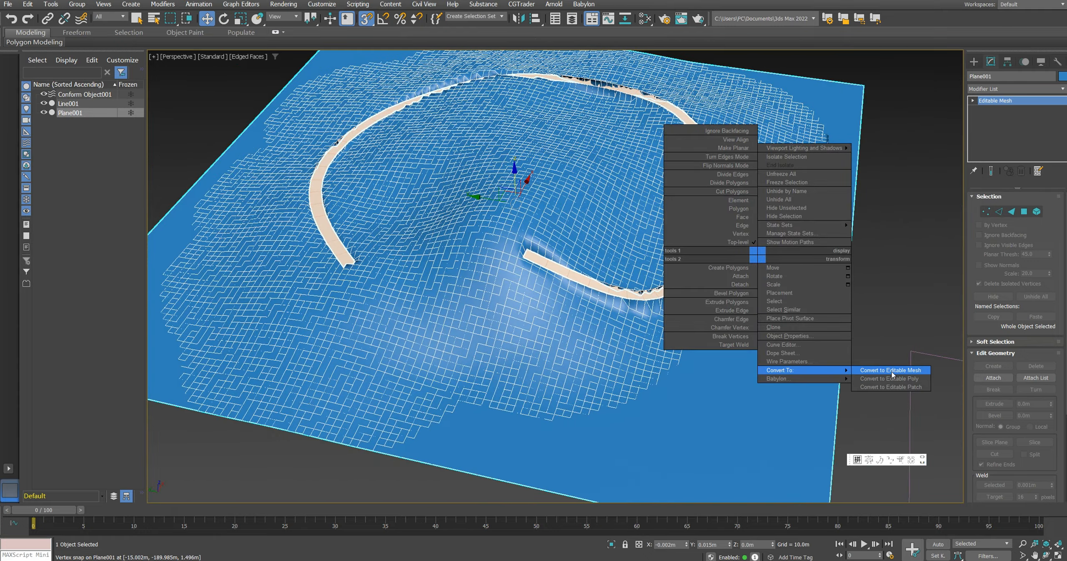
click(900, 381)
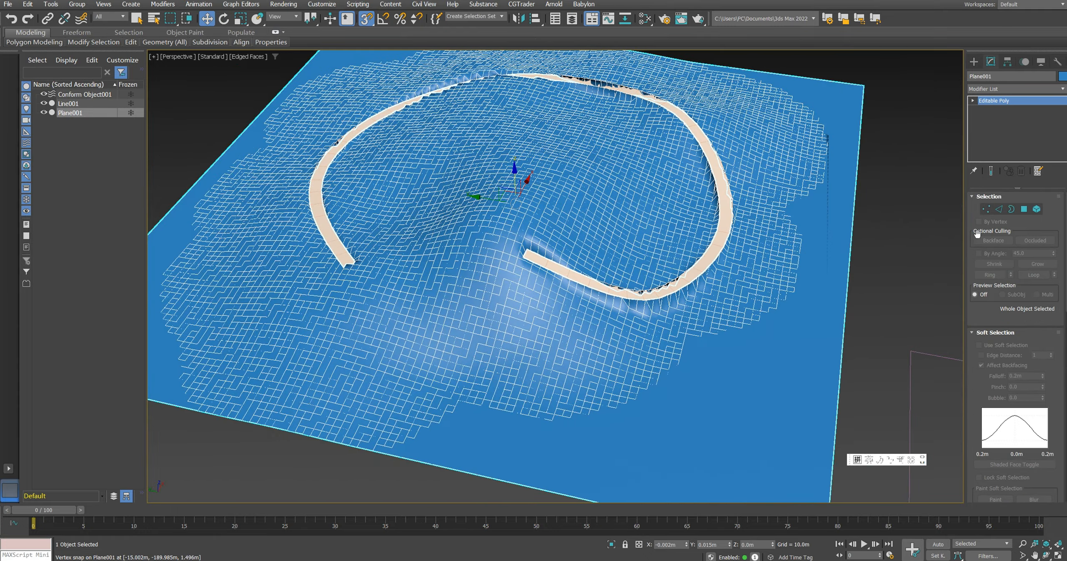
Step: Select all terrain vertices except those bordering the path by inverting the vertex selection
click(986, 210)
alt+middle_drag(750, 239, 714, 250)
key(ctrl+i)
scroll(977, 366, down, 10)
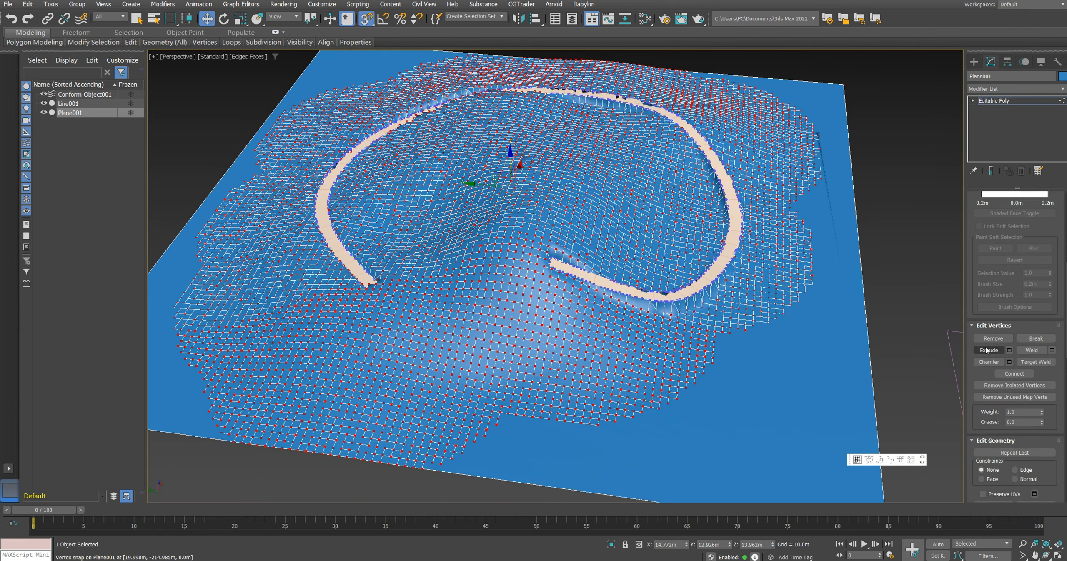
Step: Activate Relax in Paint Deformation and set the brush's maximum size to 100 m and maximum strength to 10
scroll(986, 355, down, 10)
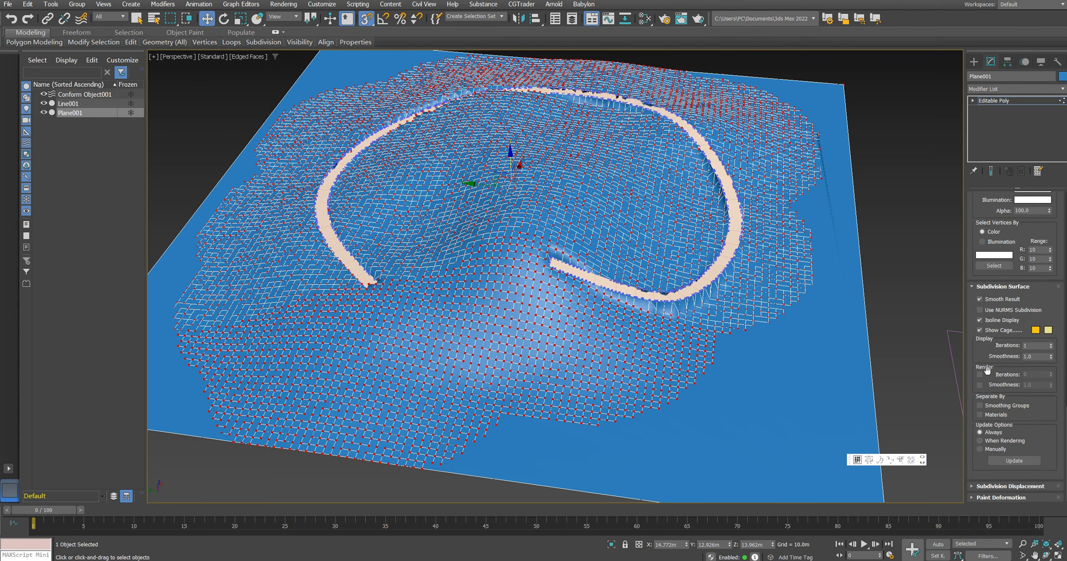
click(1018, 365)
click(1015, 479)
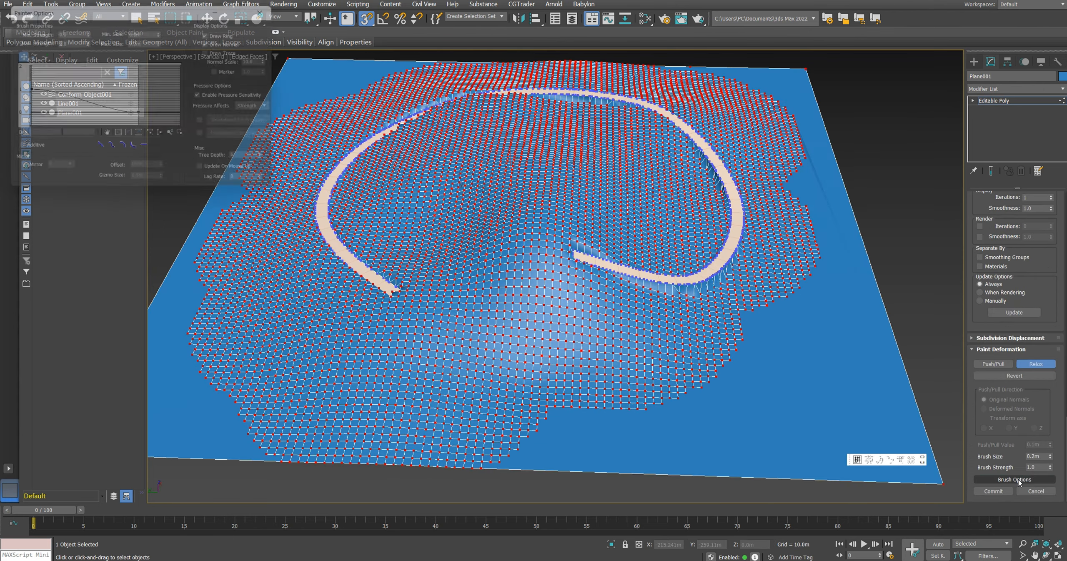
middle_drag(552, 262, 569, 239)
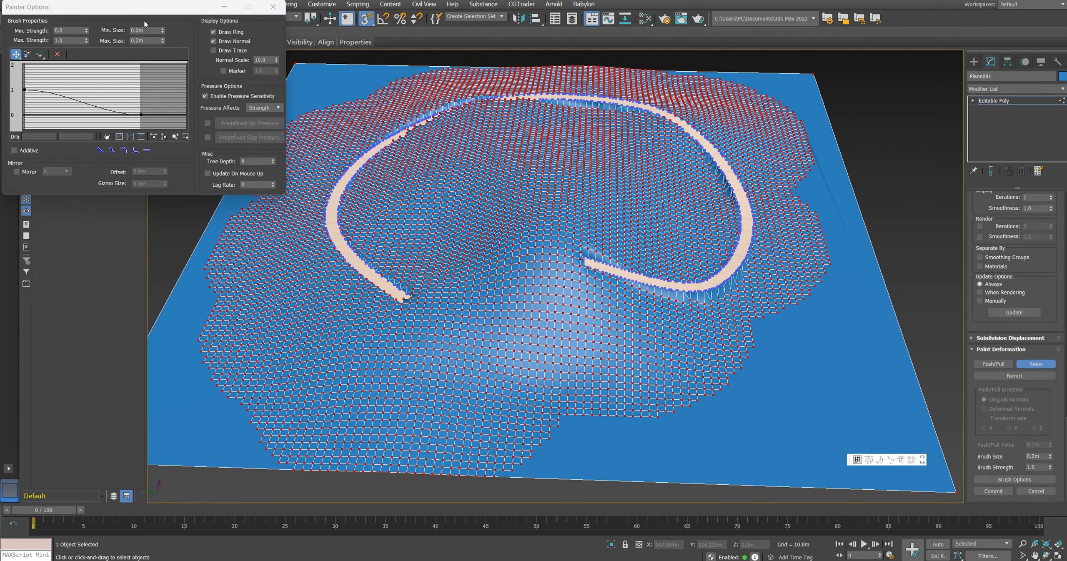
drag(135, 8, 145, 7)
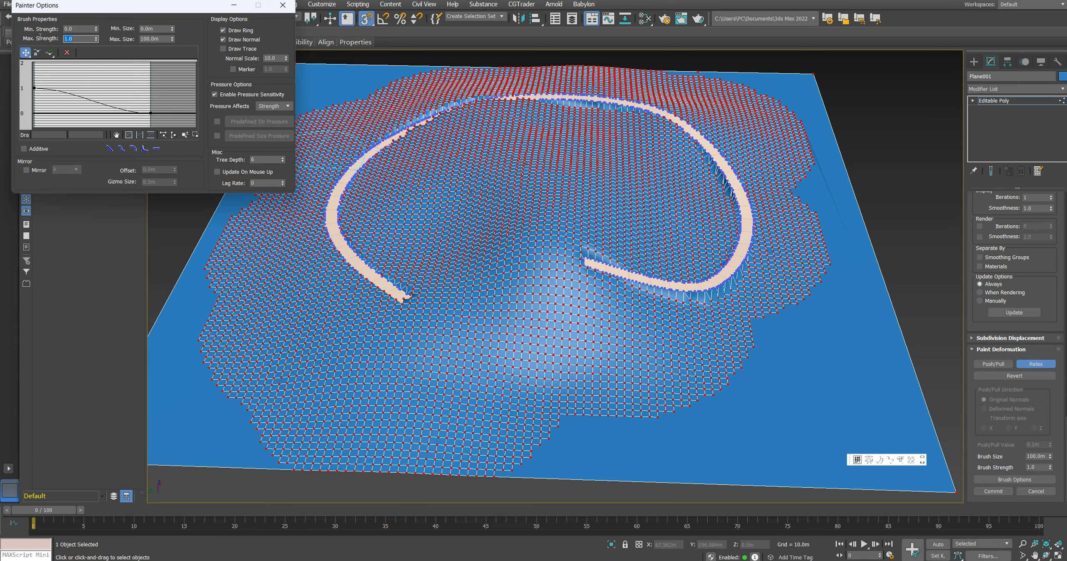
Step: Paint with the Relax brush over the terrain on both sides of the path to smooth the ground around it
alt+middle_drag(400, 177, 507, 224)
scroll(709, 233, up, 3)
mouse_move(708, 234)
alt+middle_down()
mouse_move(649, 213)
mouse_move(603, 165)
alt+middle_up()
mouse_move(713, 263)
mouse_down()
mouse_move(698, 291)
mouse_move(484, 370)
mouse_move(316, 271)
mouse_move(469, 358)
mouse_move(697, 294)
mouse_up()
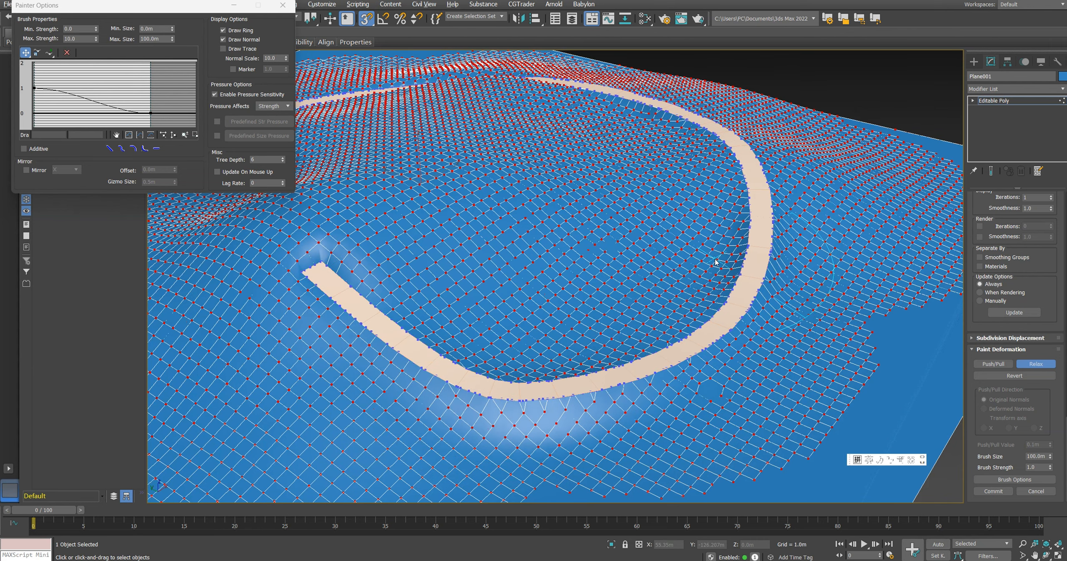
scroll(714, 267, up, 2)
mouse_move(720, 249)
mouse_down()
mouse_move(736, 221)
mouse_move(726, 202)
mouse_up()
middle_drag(355, 137, 539, 210)
drag(538, 210, 443, 376)
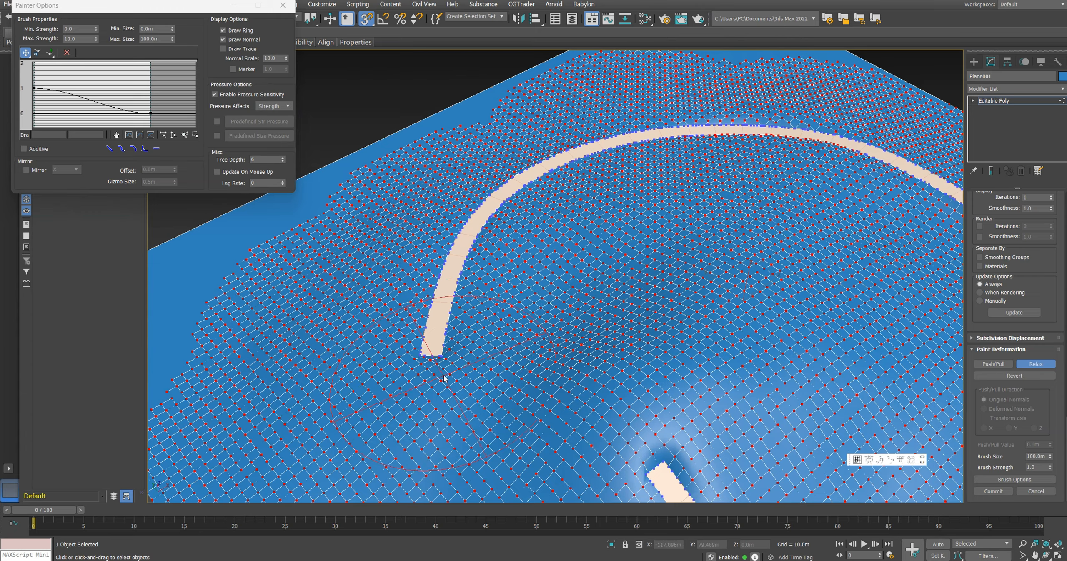
alt+middle_drag(443, 377, 490, 300)
scroll(490, 300, up, 6)
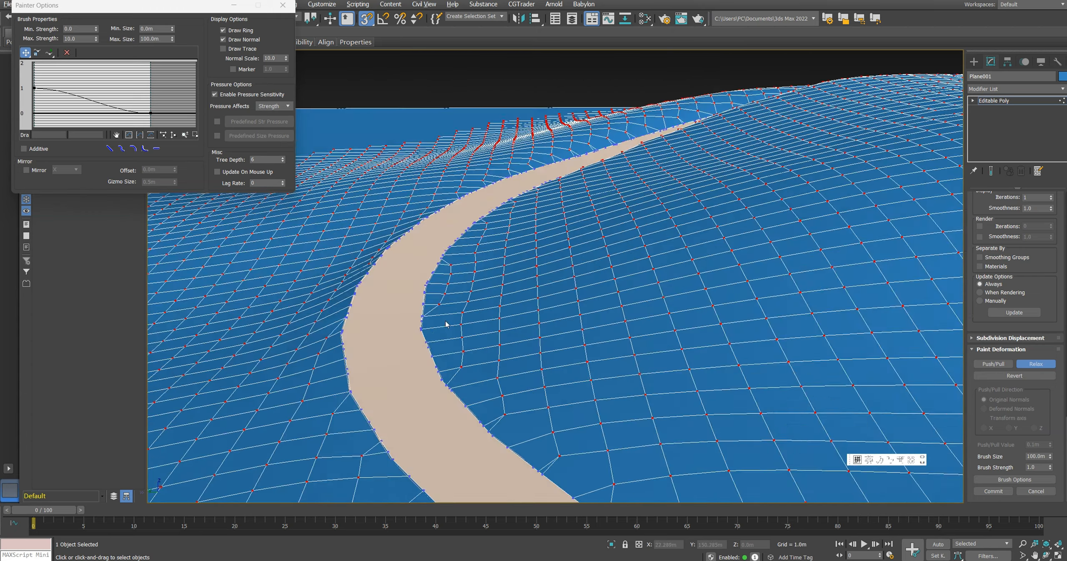
scroll(447, 324, down, 2)
alt+middle_drag(453, 319, 469, 320)
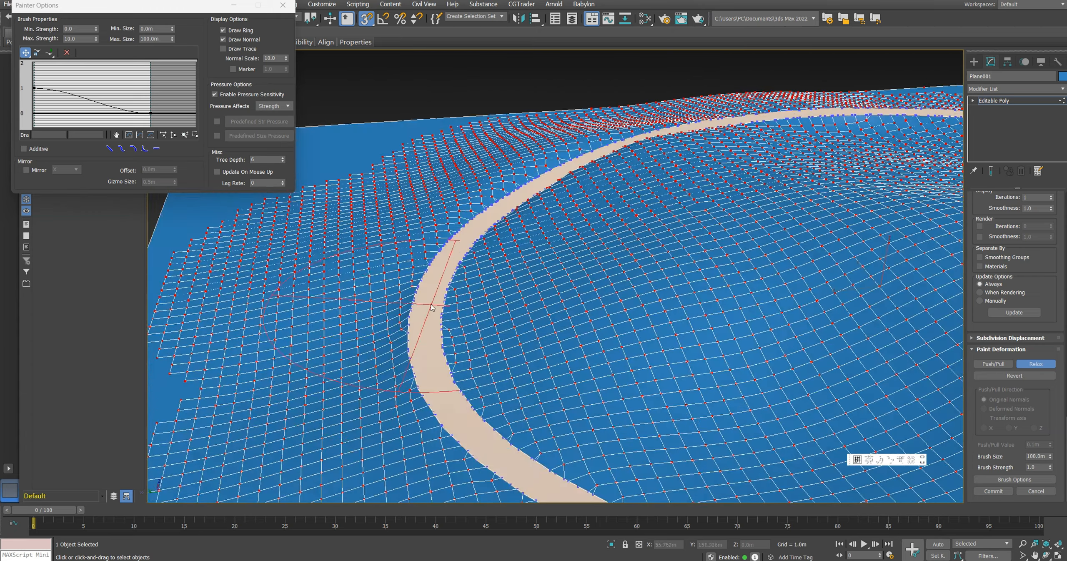
scroll(428, 382, down, 5)
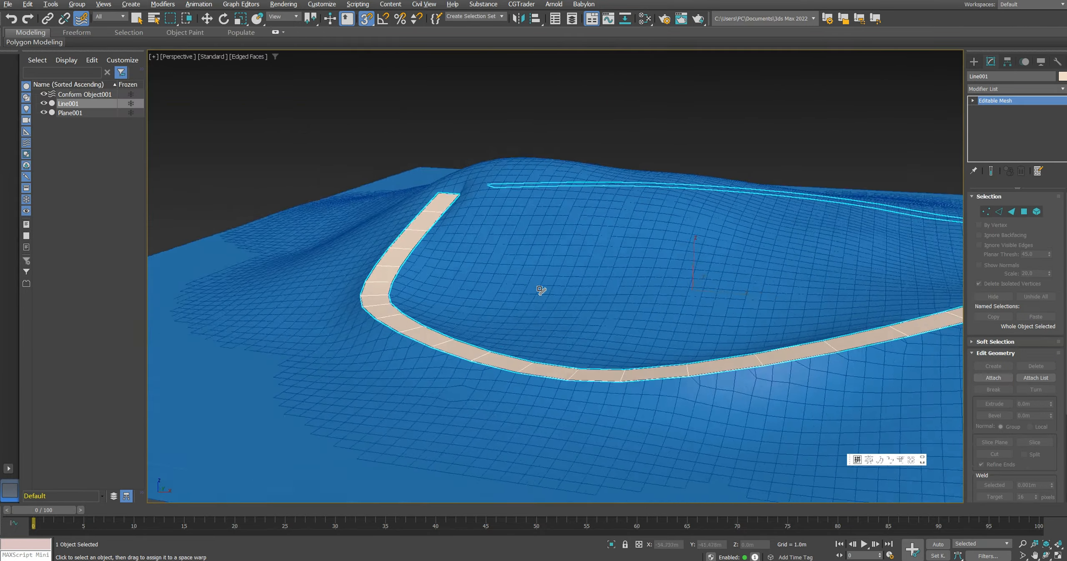
mouse_move(540, 290)
alt+middle_down()
mouse_move(631, 291)
mouse_move(364, 296)
mouse_move(416, 291)
mouse_move(371, 285)
alt+middle_up()
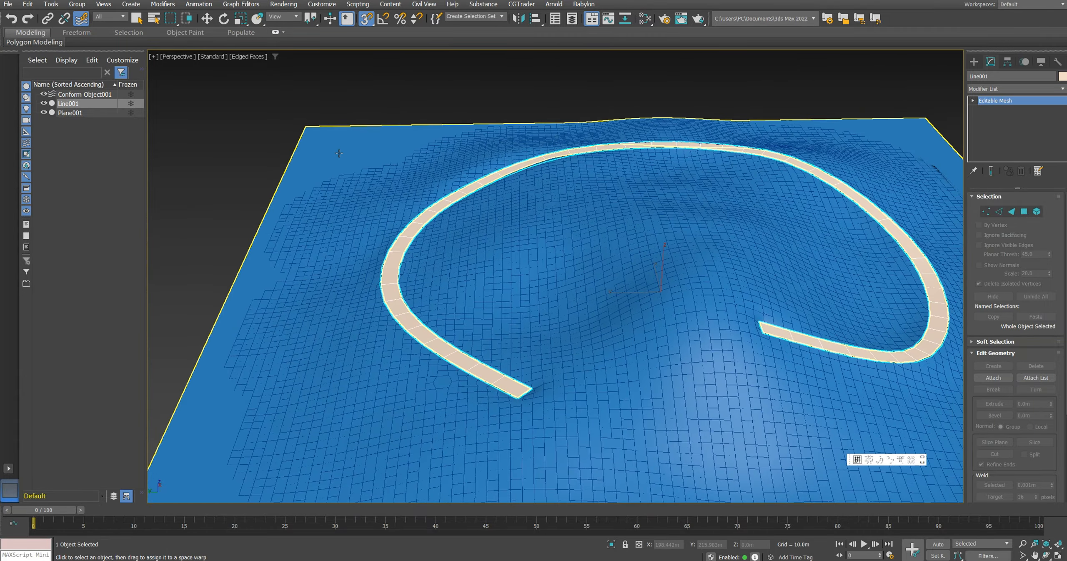
Step: Load the 马路 material from the 标准材质库.mat library and assign it to the path strip
middle_drag(466, 210, 447, 209)
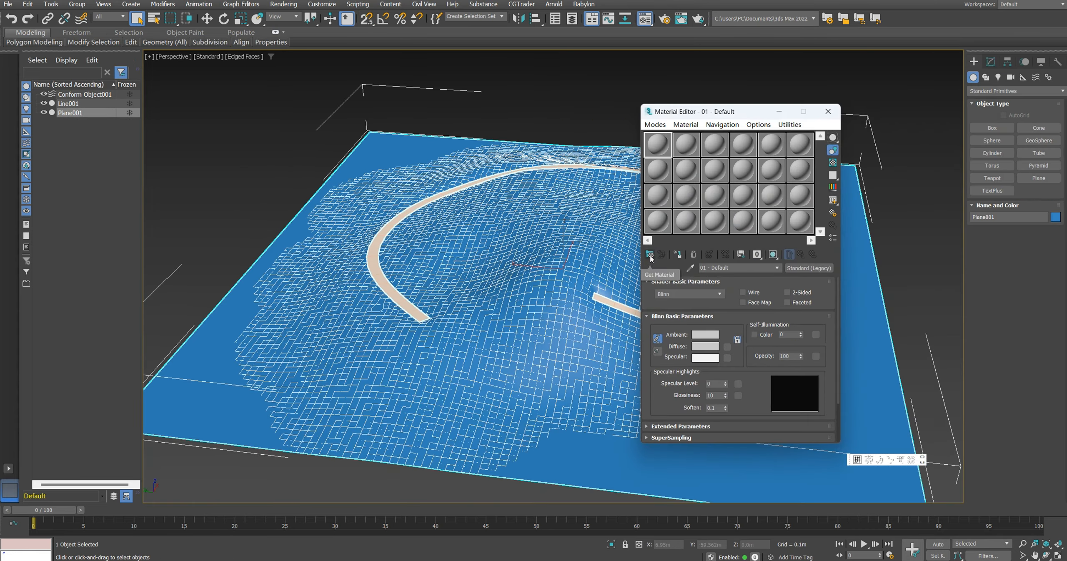
click(650, 255)
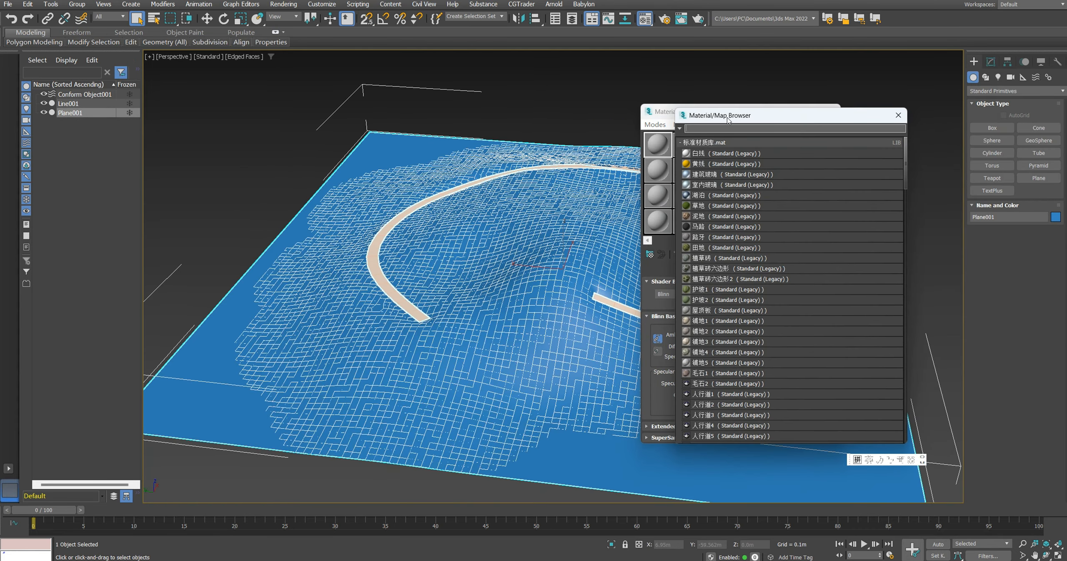
drag(729, 120, 228, 116)
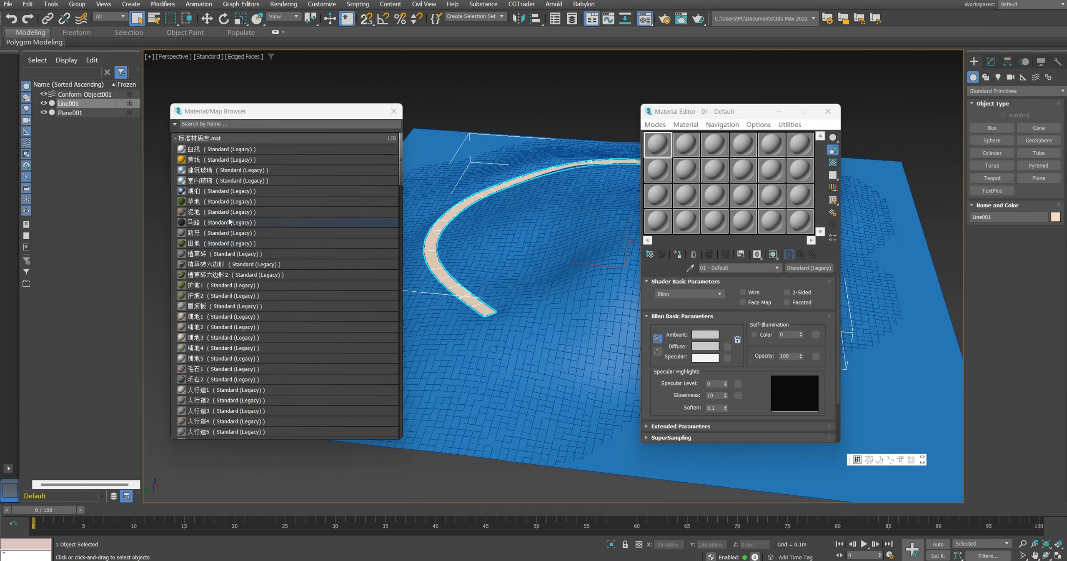
double_click(230, 222)
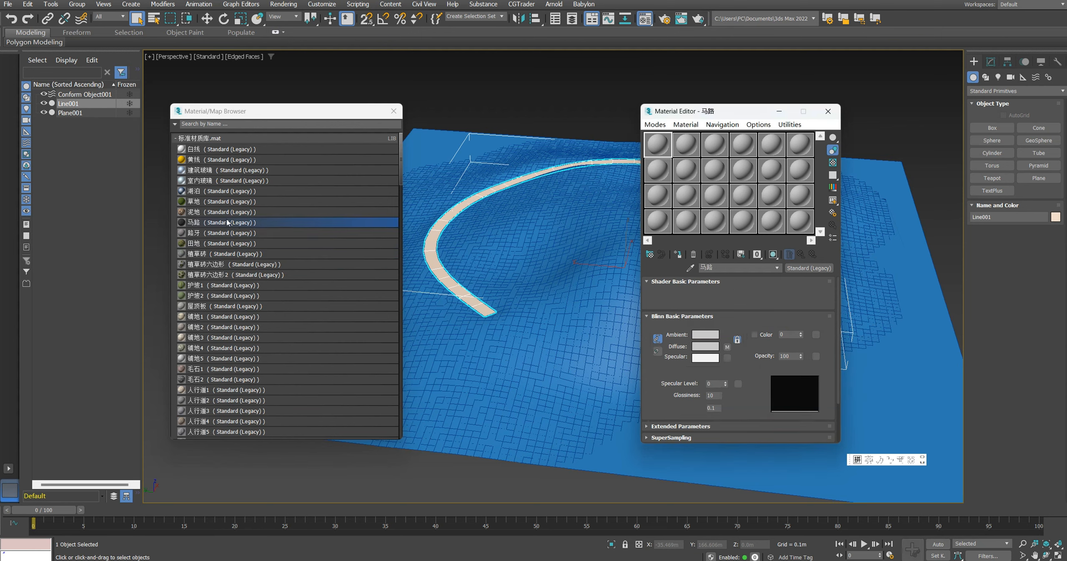
click(393, 111)
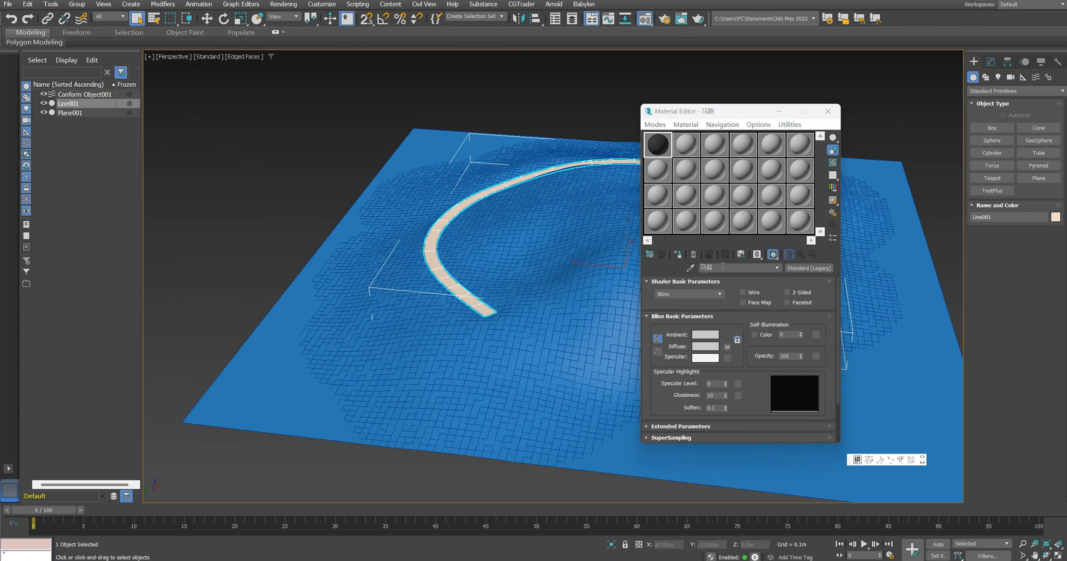
click(679, 256)
scroll(465, 283, up, 4)
alt+middle_drag(465, 283, 454, 306)
Step: Add a UVW Map modifier to the path strip with Box mapping and length, width and height of 10 m
click(991, 63)
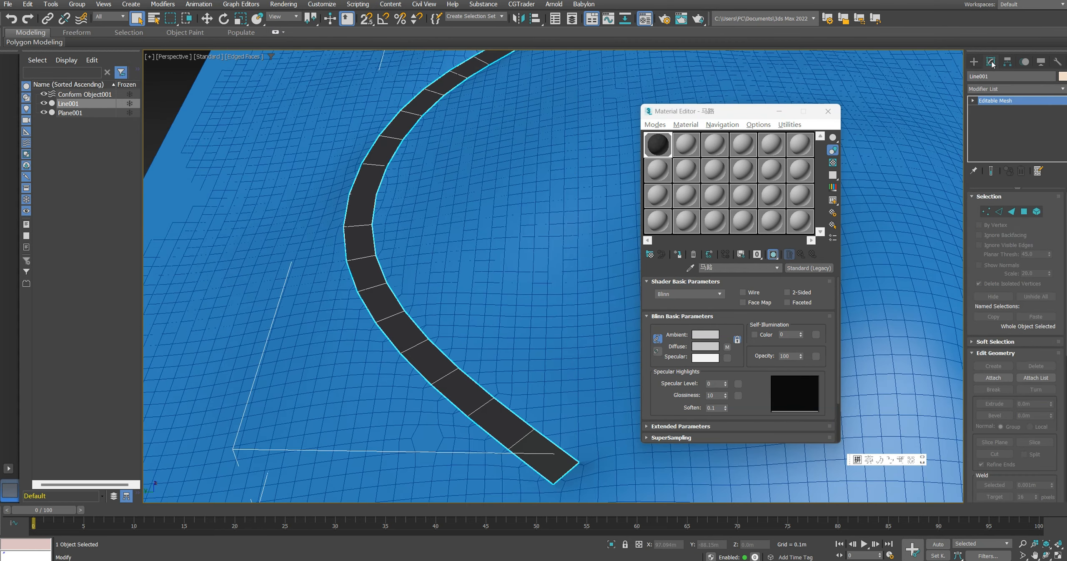
click(1016, 88)
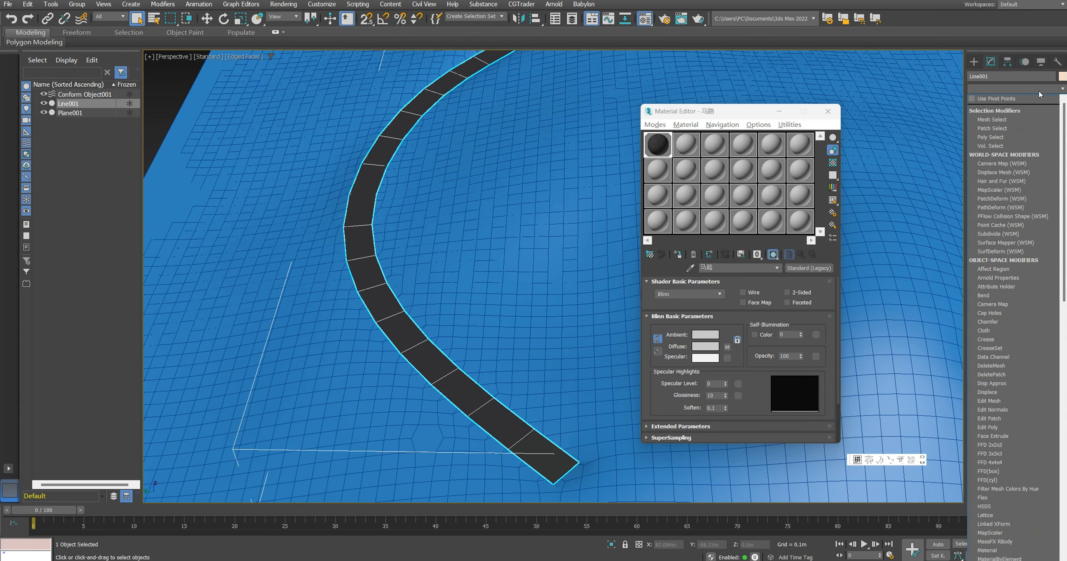
scroll(1004, 458, down, 5)
click(1003, 467)
middle_drag(479, 295, 460, 295)
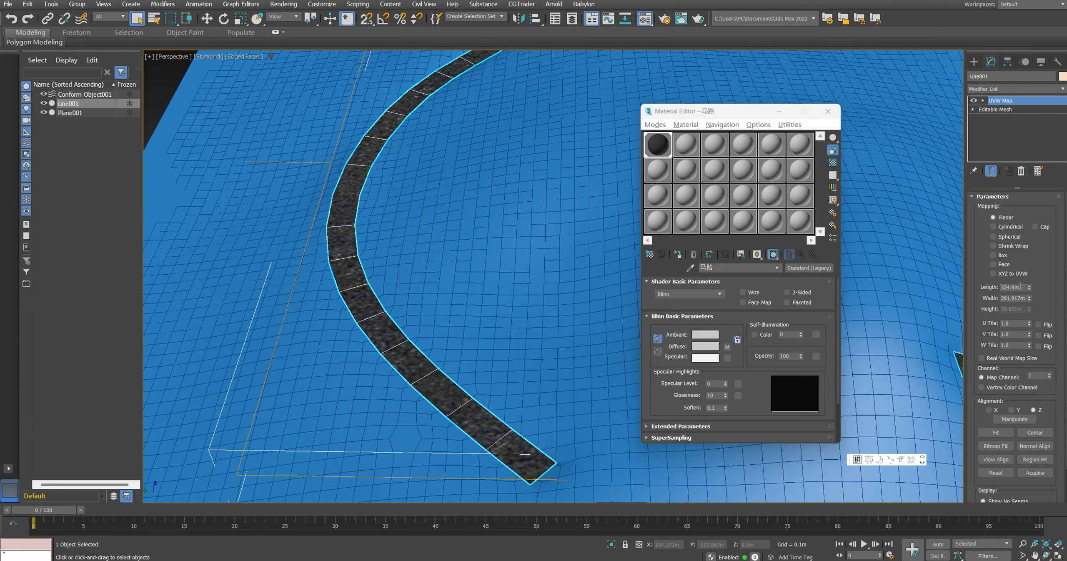
click(1010, 256)
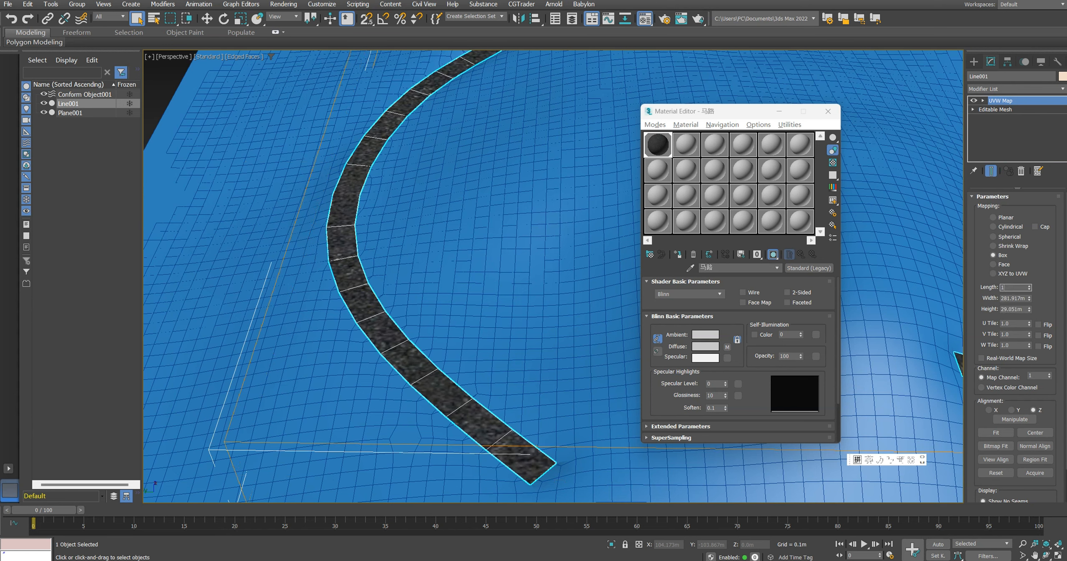
text(10)
key(Return)
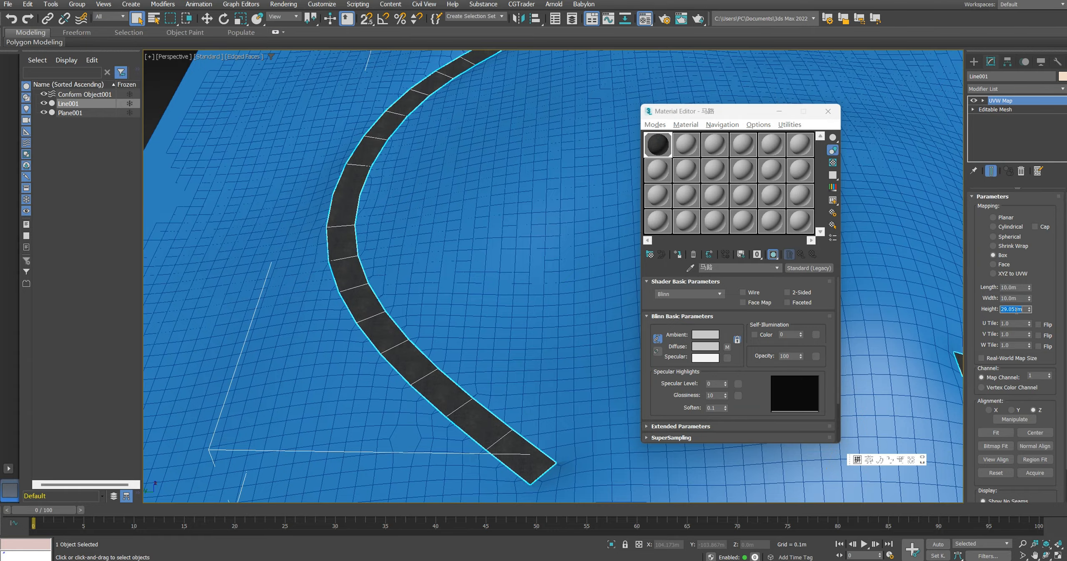
click(583, 291)
Step: Assign the 03 - Default forest material to the terrain and show its texture in the viewport
mouse_move(452, 267)
alt+middle_down()
mouse_move(458, 237)
mouse_move(482, 235)
mouse_move(476, 252)
mouse_move(494, 250)
alt+middle_up()
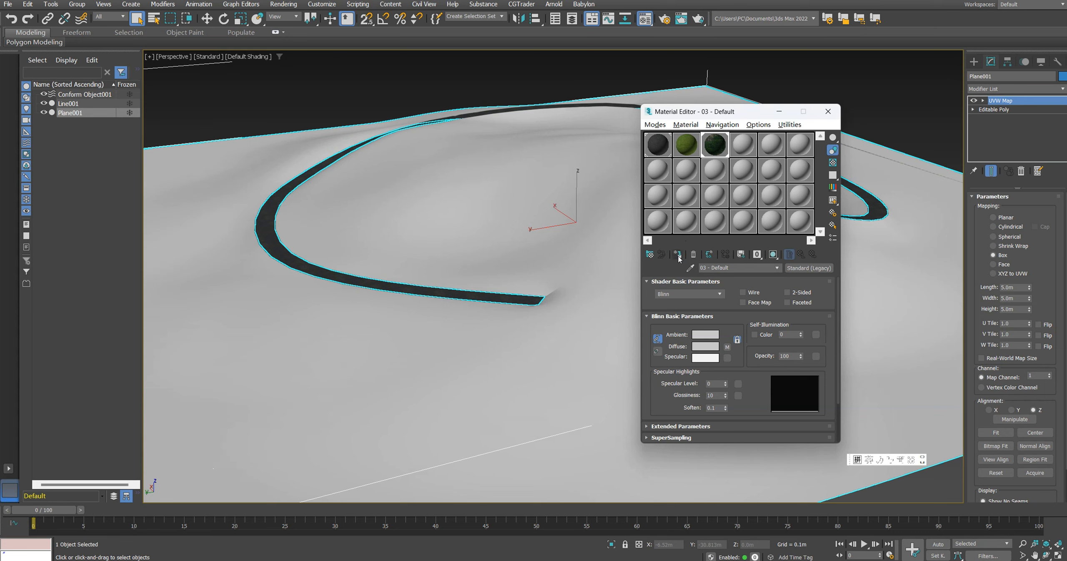
click(677, 255)
click(773, 255)
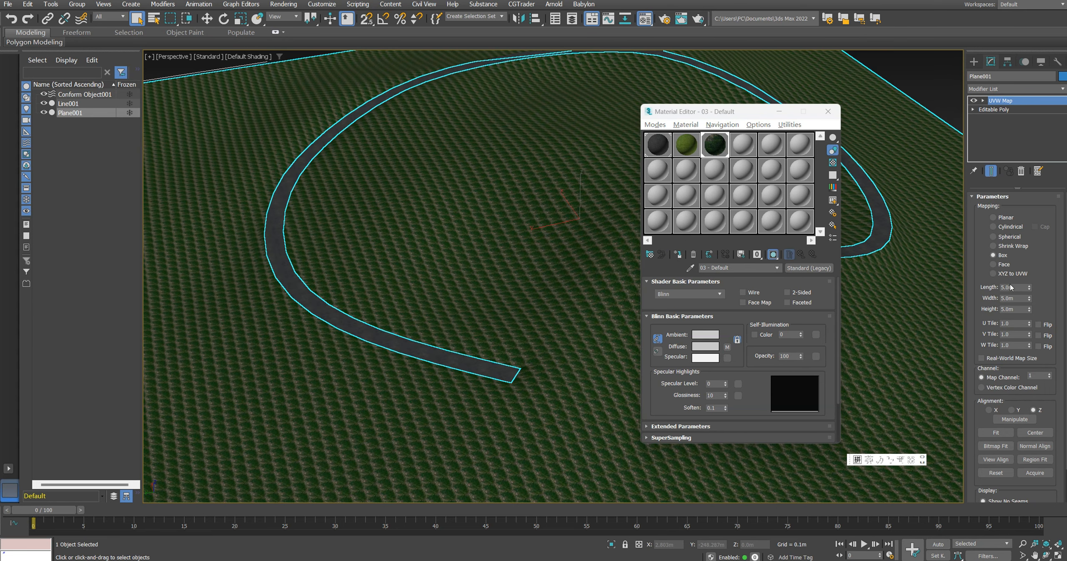
Step: Set the terrain's UVW Map box dimensions to 100 m and close the Material Editor
text(100)
key(Tab)
key(Tab)
text(100)
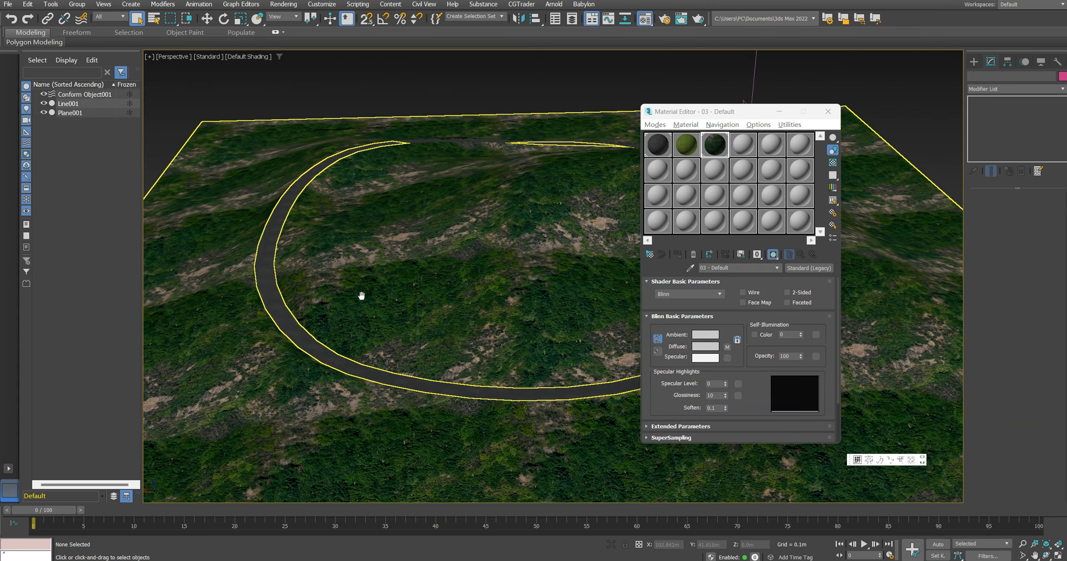
alt+middle_drag(360, 296, 415, 275)
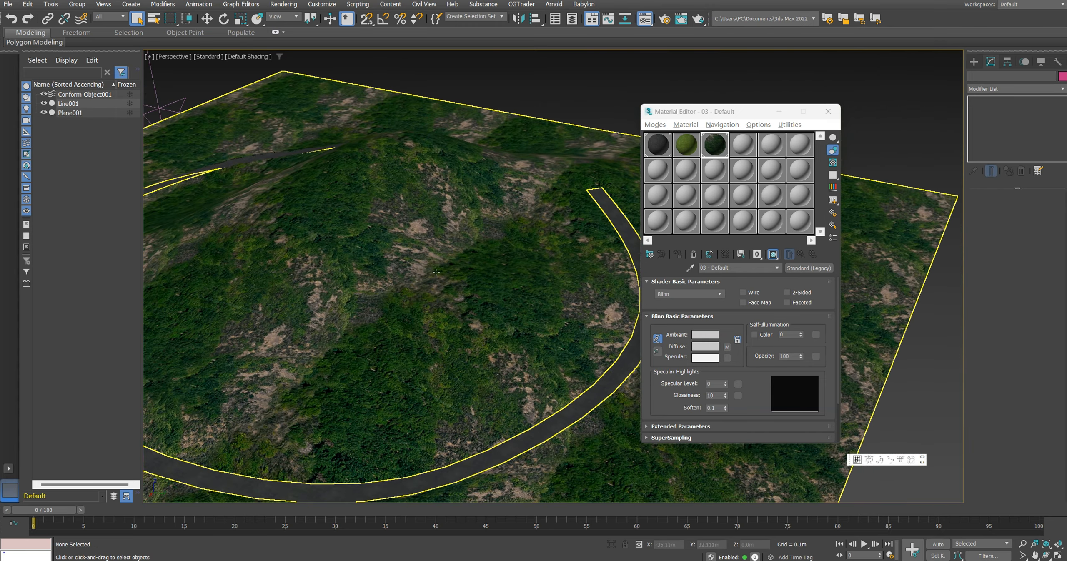
click(833, 105)
Step: Convert the path strip to an Editable Poly
alt+middle_drag(465, 333, 367, 333)
scroll(500, 375, up, 4)
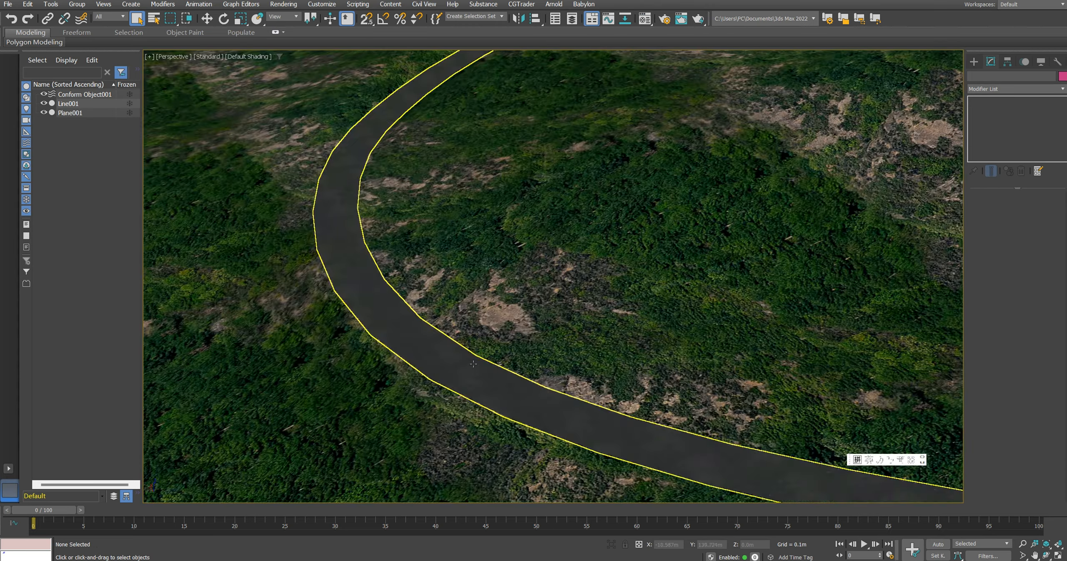
click(536, 398)
alt+middle_drag(535, 398, 571, 335)
right_click(490, 318)
mouse_move(558, 434)
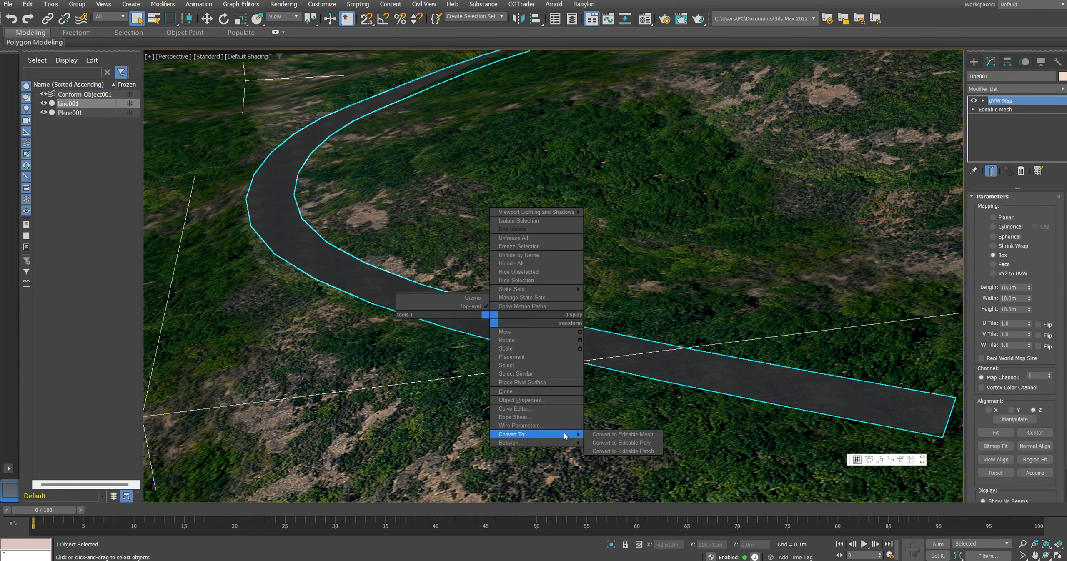
click(617, 443)
Step: Select the ring of crosswise edges along the path strip and connect them with an edge line down the middle
click(999, 210)
middle_drag(838, 360, 684, 333)
scroll(709, 350, up, 3)
key(F4)
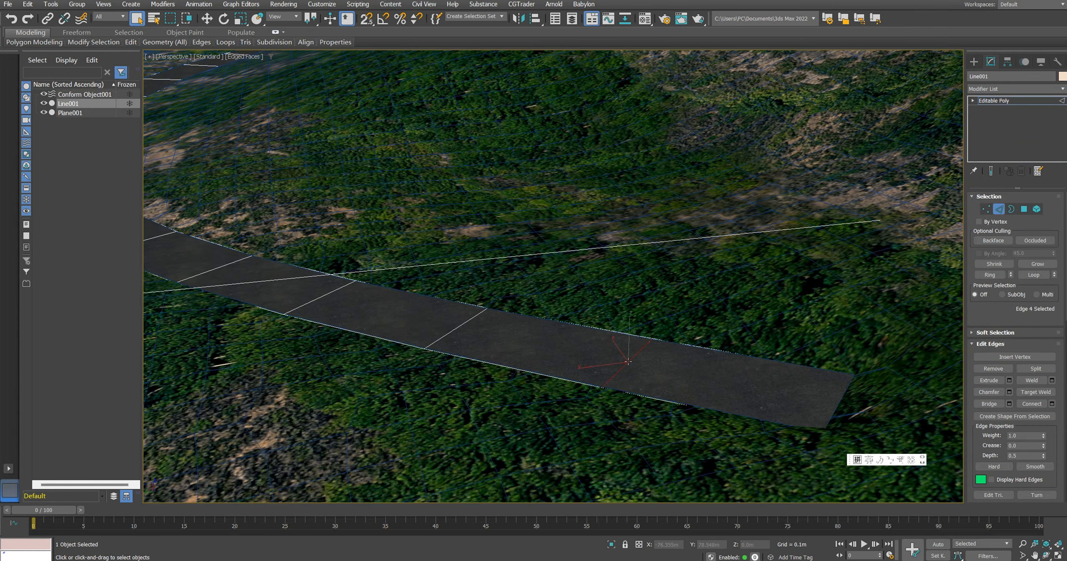
middle_drag(623, 358, 631, 357)
key(alt+r)
scroll(504, 328, down, 5)
mouse_move(442, 283)
middle_down()
mouse_move(502, 291)
mouse_move(490, 299)
mouse_move(438, 276)
middle_up()
scroll(484, 298, up, 3)
key(ctrl+shift+e)
scroll(548, 316, down, 3)
scroll(689, 398, up, 3)
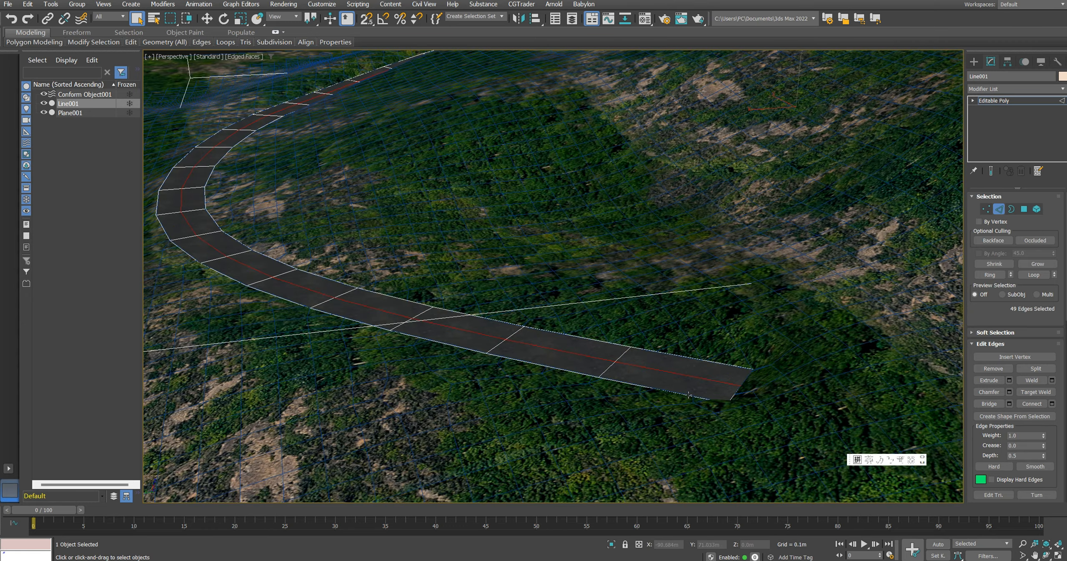
Step: Create a linear shape from the path strip's selected centreline edges
scroll(696, 382, up, 3)
right_click(611, 355)
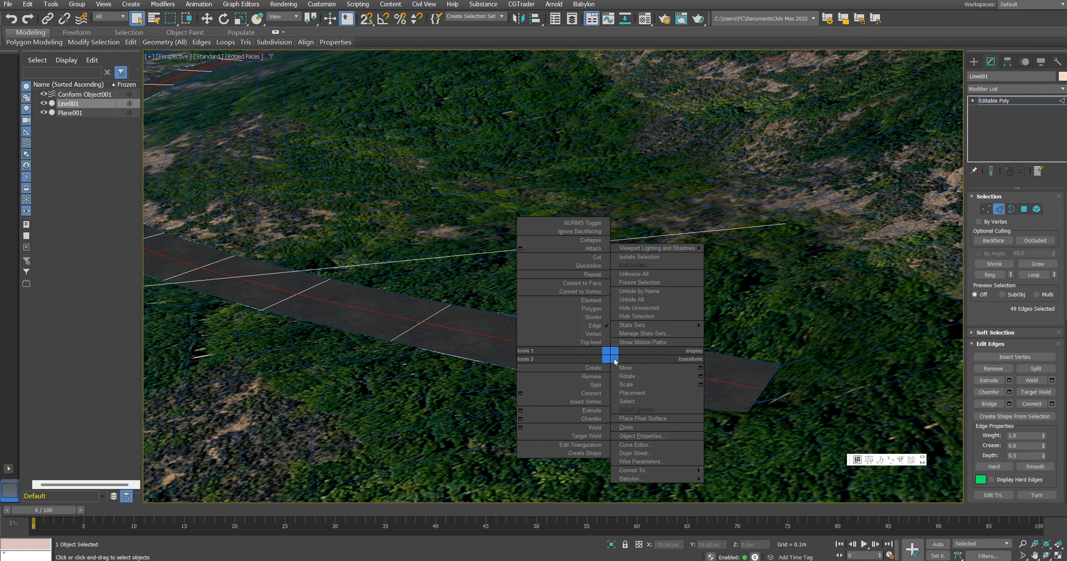
click(584, 453)
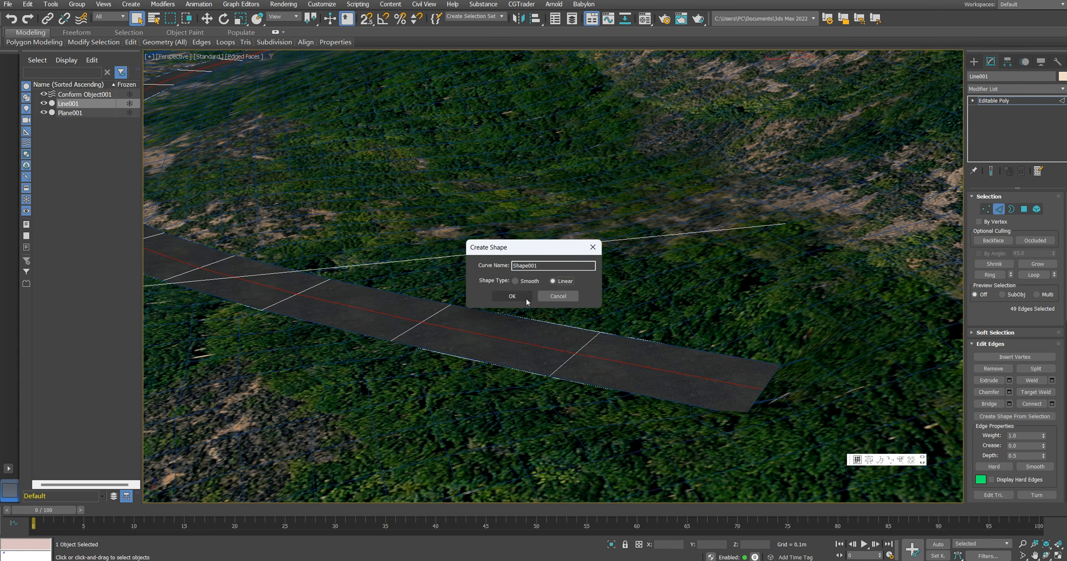
click(512, 296)
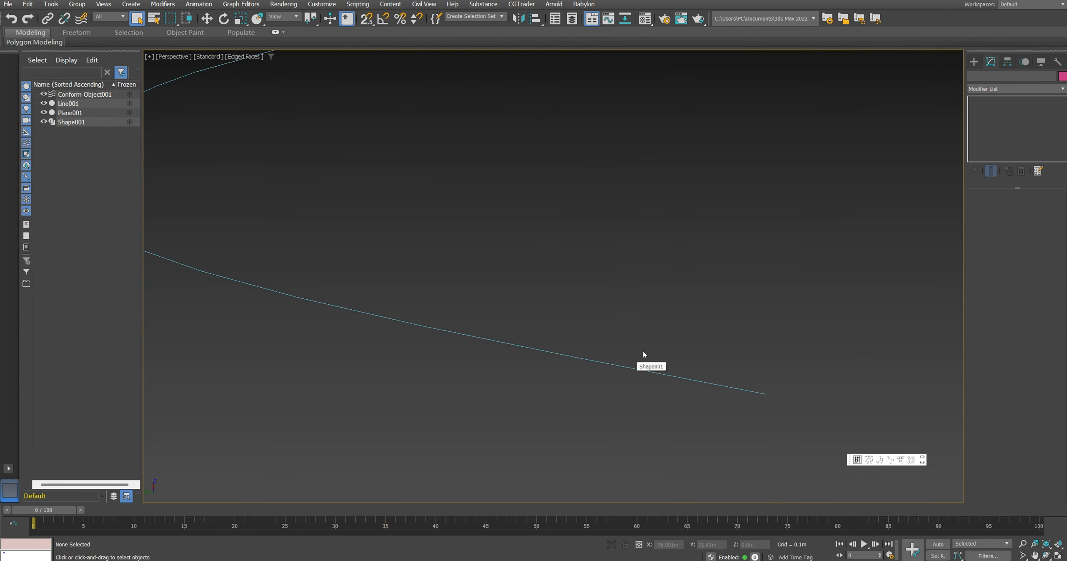
Step: Select the spline of the extracted centreline shape and outline it into a narrow double line with the Center option enabled
click(631, 366)
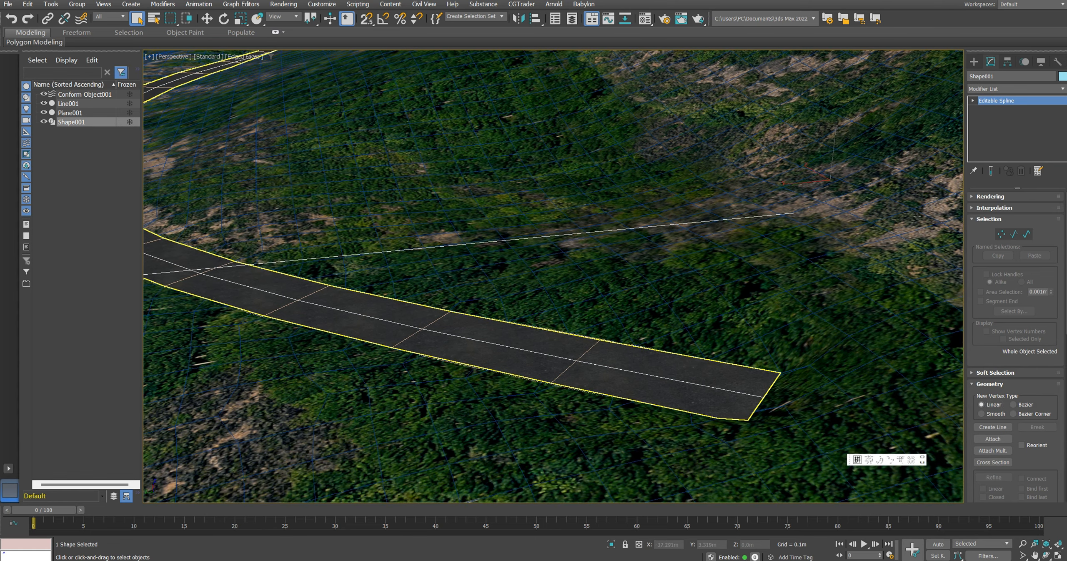
middle_drag(396, 308, 506, 303)
scroll(505, 303, down, 3)
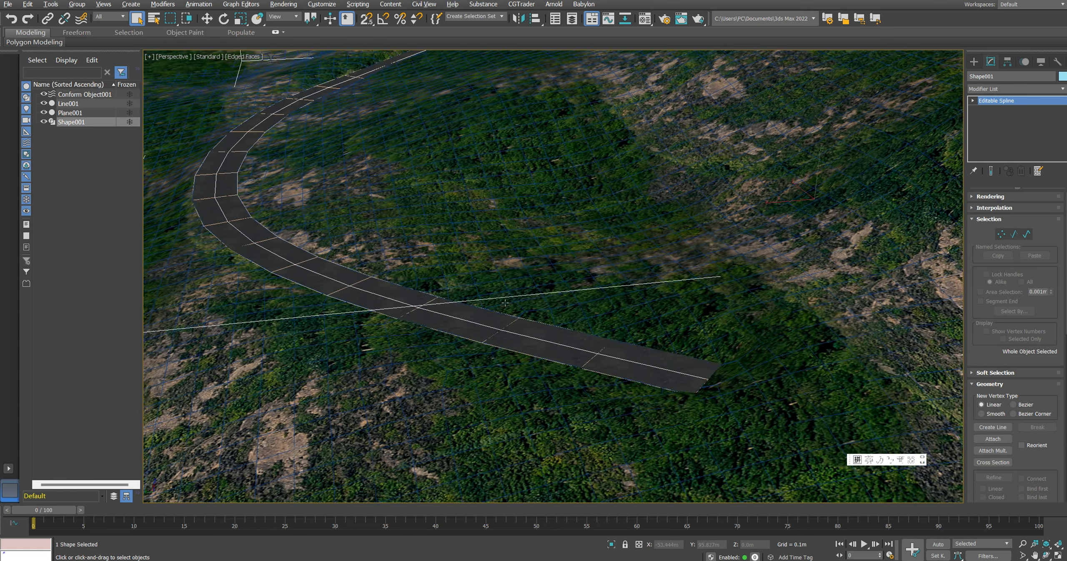
key(3)
click(668, 358)
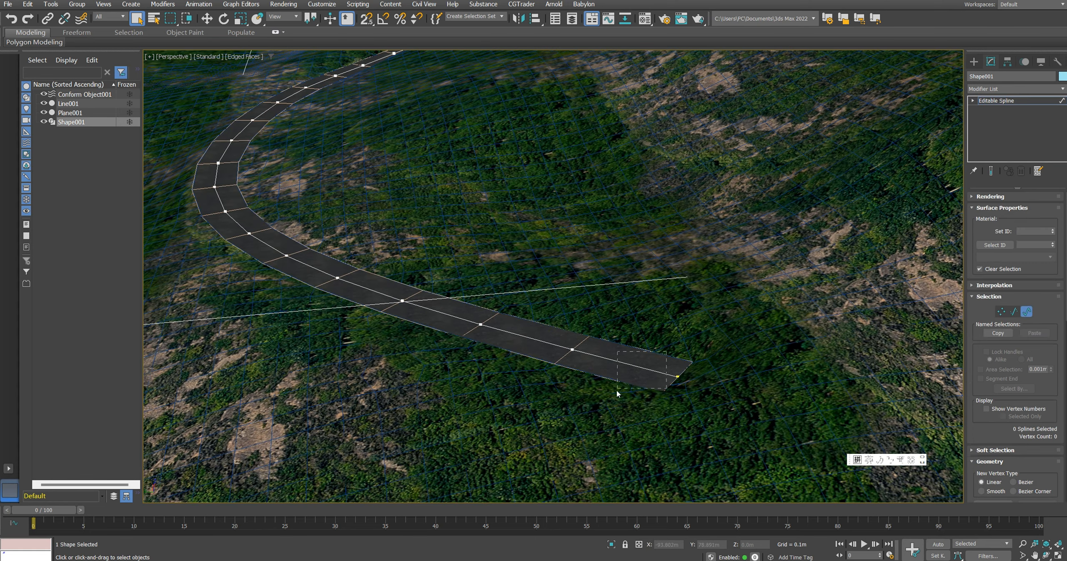
scroll(617, 390, up, 3)
scroll(982, 372, down, 5)
scroll(984, 377, down, 5)
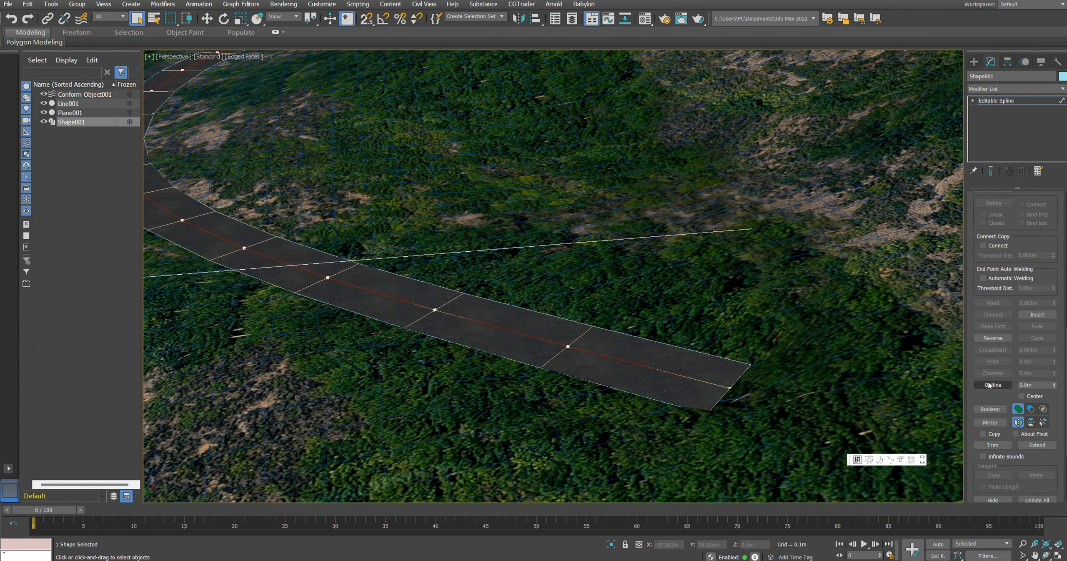
scroll(746, 363, up, 3)
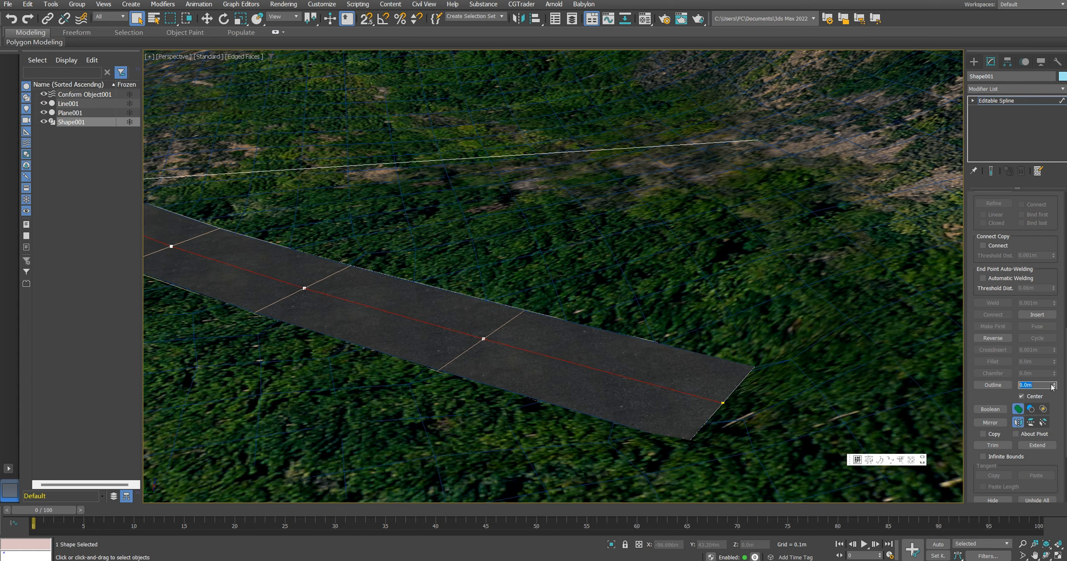
key(Return)
scroll(727, 403, up, 8)
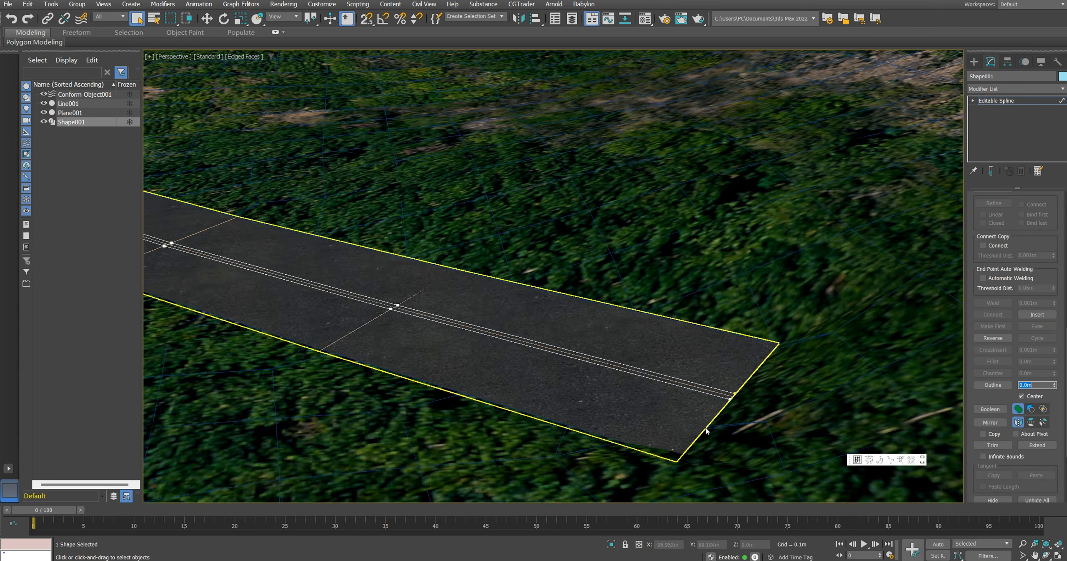
scroll(729, 362, down, 5)
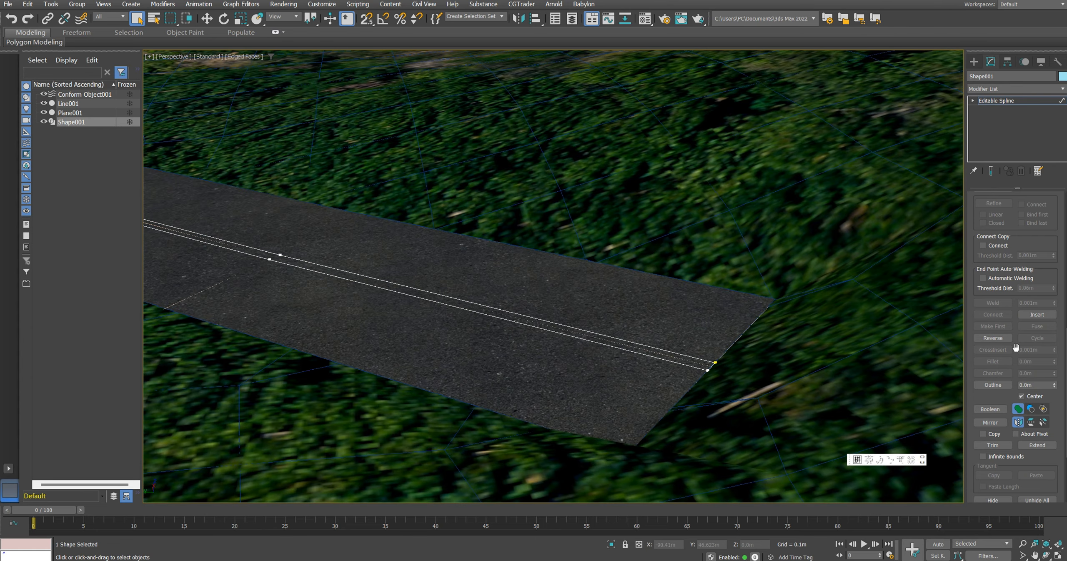
Step: Enable the double line in the renderer and viewport, and give it a rectangular cross-section
scroll(1015, 254, up, 8)
scroll(1015, 254, up, 3)
click(987, 197)
click(977, 207)
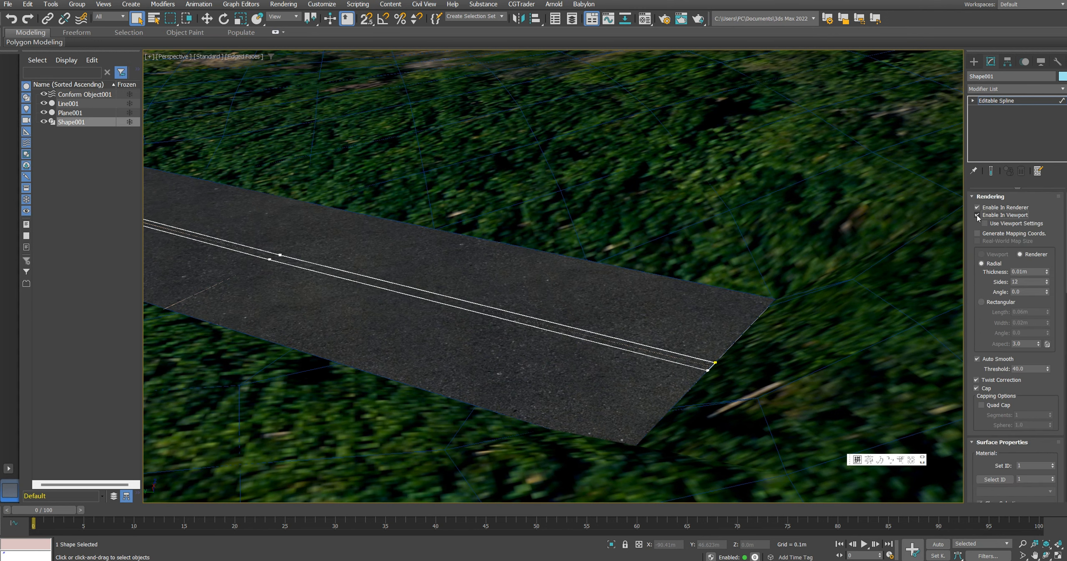
click(977, 215)
middle_drag(850, 324, 850, 329)
click(981, 302)
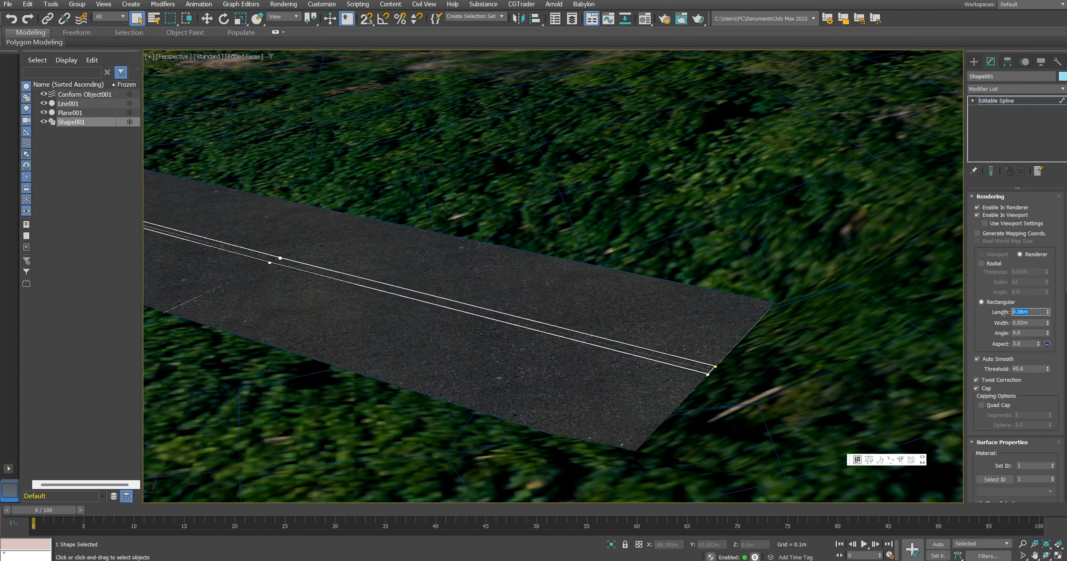
Step: Set the double line's rectangular cross-section to a length of 0.1 m and a width of 0.2 m
text(0.02)
click(1030, 323)
text(0.2)
key(Return)
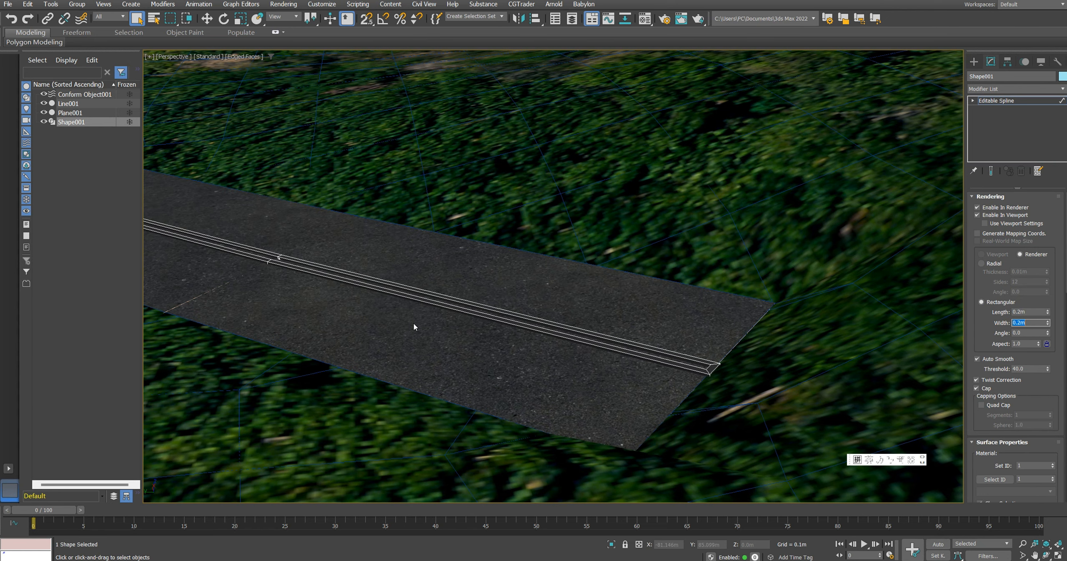
middle_drag(414, 326, 460, 360)
text(0.1)
key(Return)
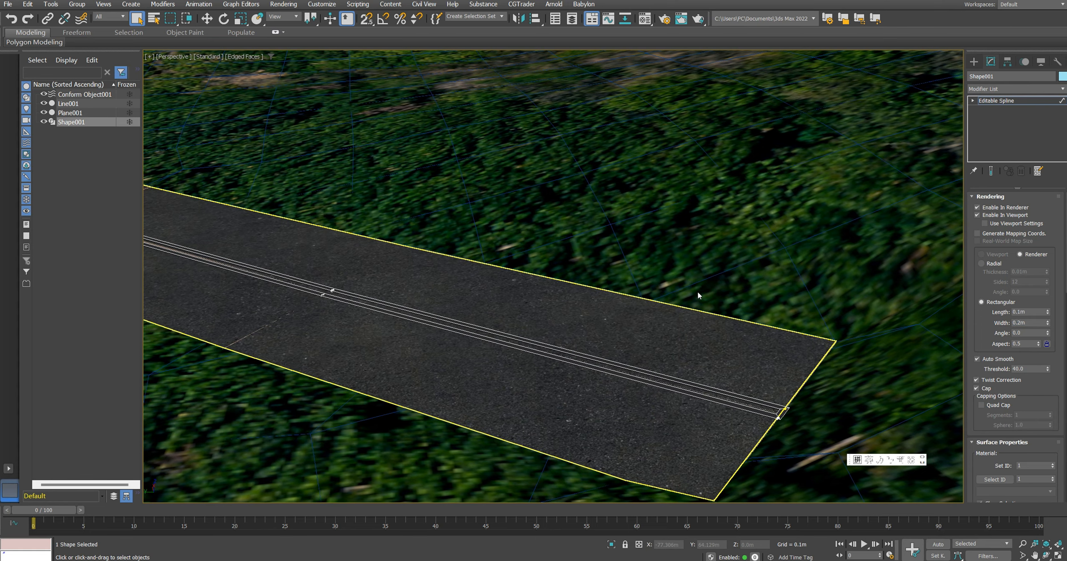
Step: Load the yellow 黄线 material into an empty material slot and apply it to the double line
key(m)
click(743, 145)
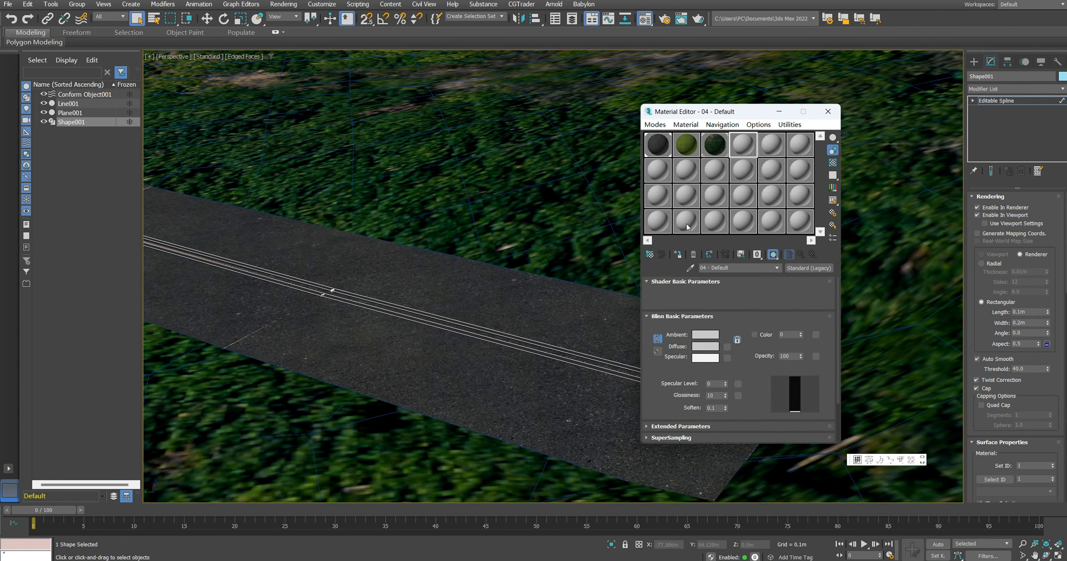
click(649, 253)
click(204, 165)
double_click(204, 165)
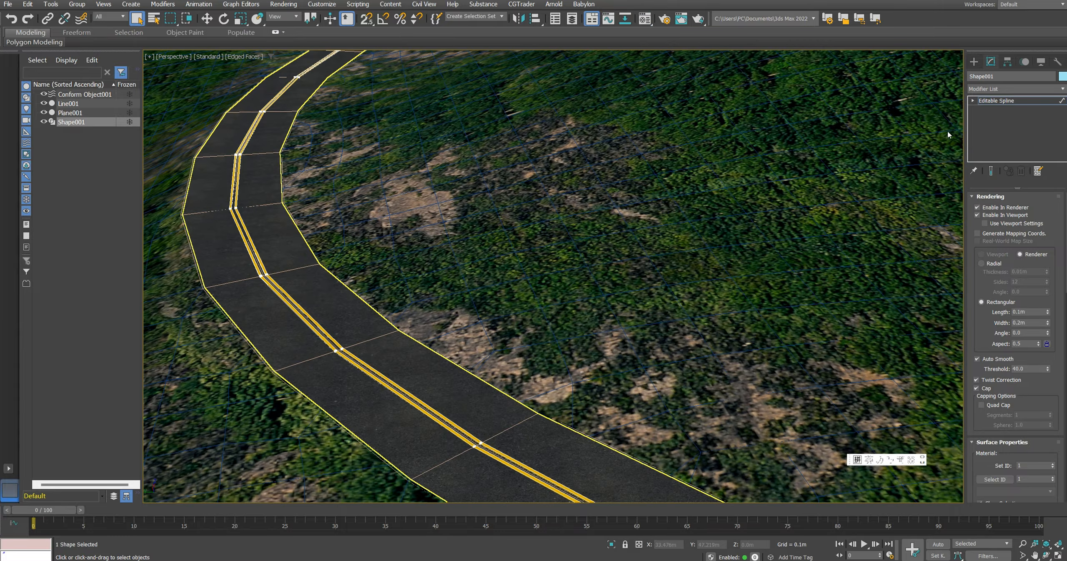
Step: Leave spline editing on the double line and turn off the edged faces display
click(1017, 100)
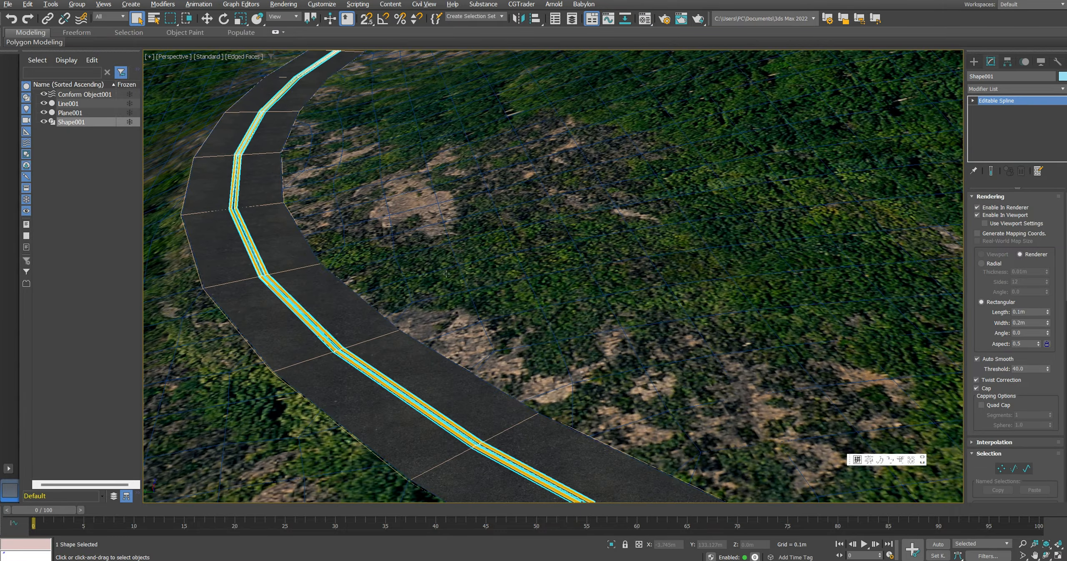
scroll(359, 257, up, 5)
scroll(358, 257, down, 2)
key(F4)
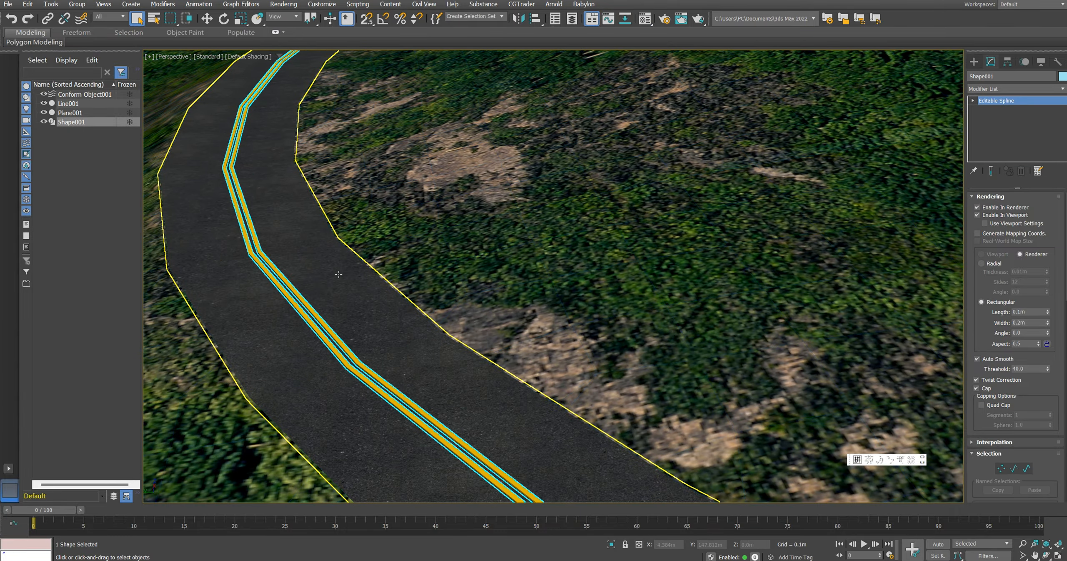
scroll(358, 257, down, 4)
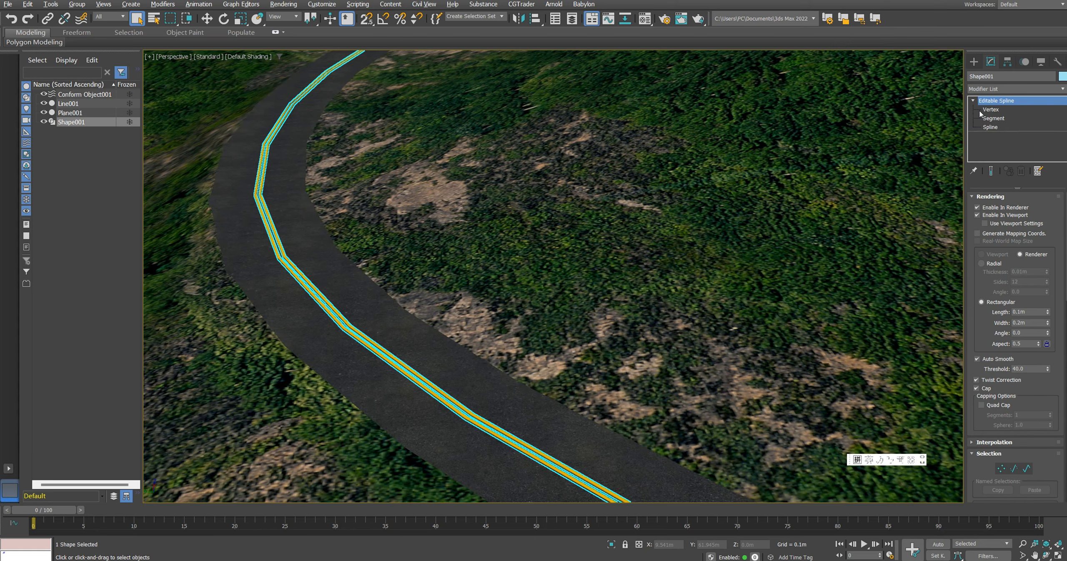
Step: Select all the vertices of the yellow double line and convert them to Smooth
click(983, 110)
scroll(294, 271, up, 3)
drag(223, 241, 328, 299)
scroll(329, 299, down, 2)
middle_drag(369, 297, 409, 293)
scroll(338, 281, up, 2)
middle_drag(310, 205, 338, 234)
scroll(339, 234, down, 2)
alt+middle_drag(338, 234, 329, 250)
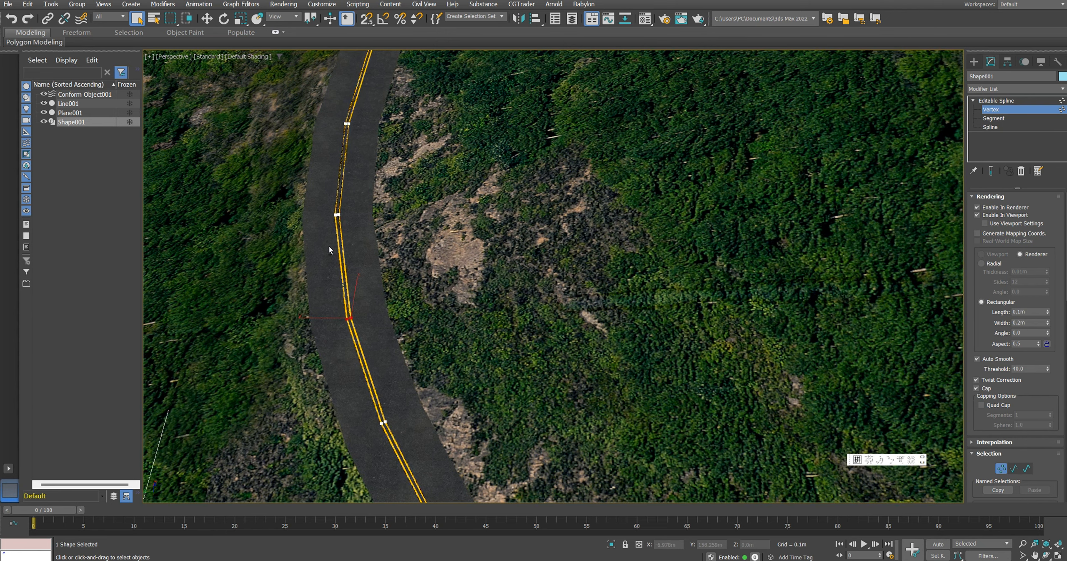
drag(392, 161, 394, 165)
middle_drag(368, 297, 371, 228)
drag(325, 220, 415, 295)
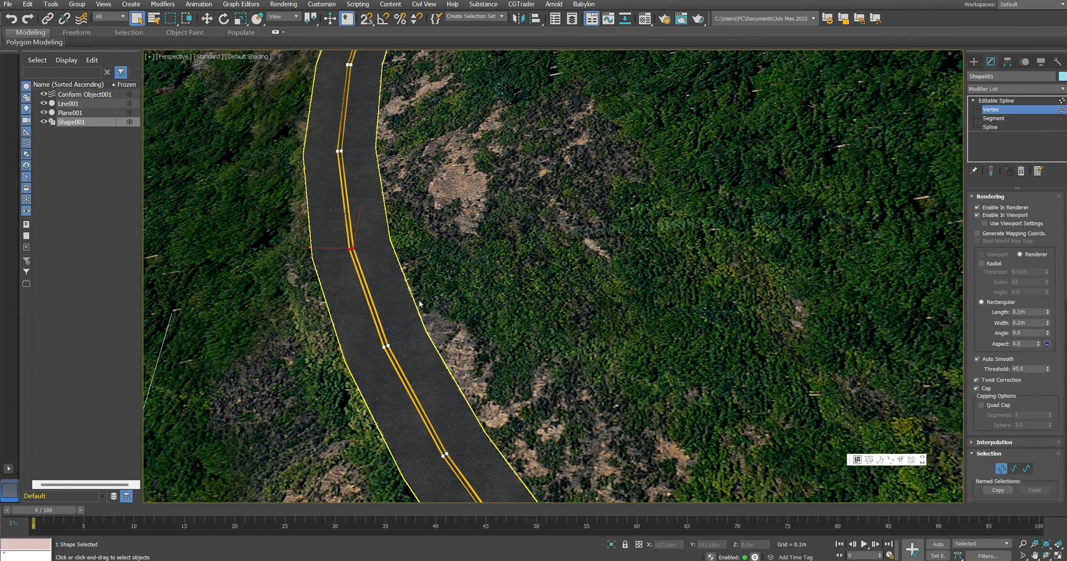
middle_drag(437, 379, 417, 333)
drag(417, 333, 476, 433)
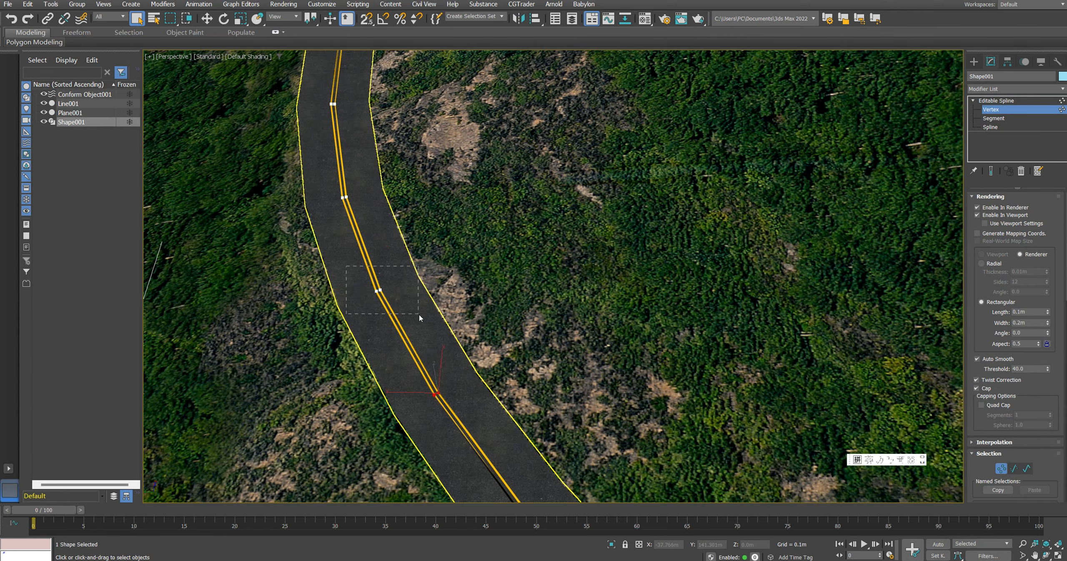
alt+middle_drag(429, 324, 457, 320)
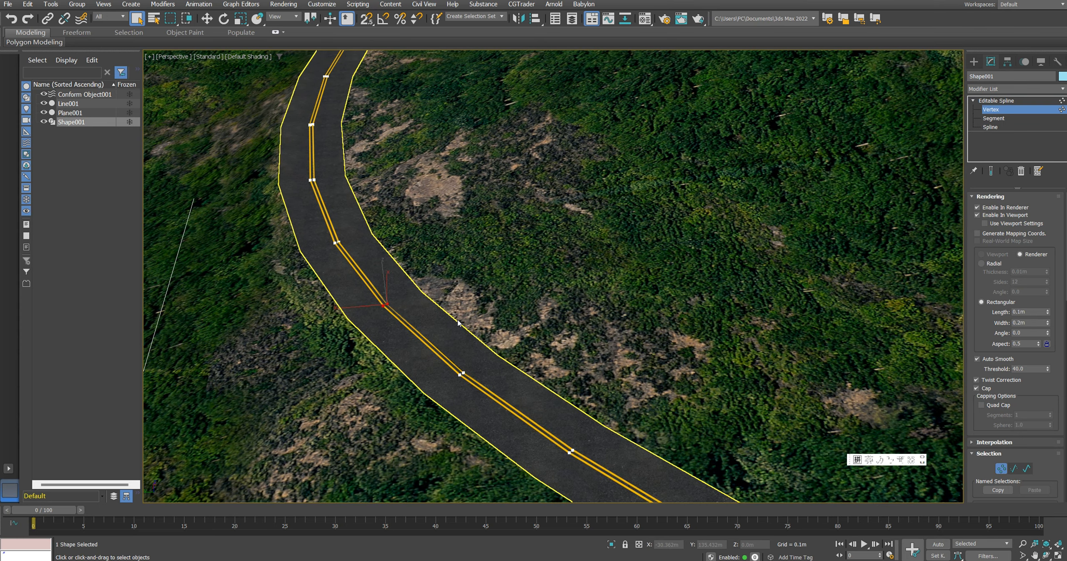
right_click(422, 314)
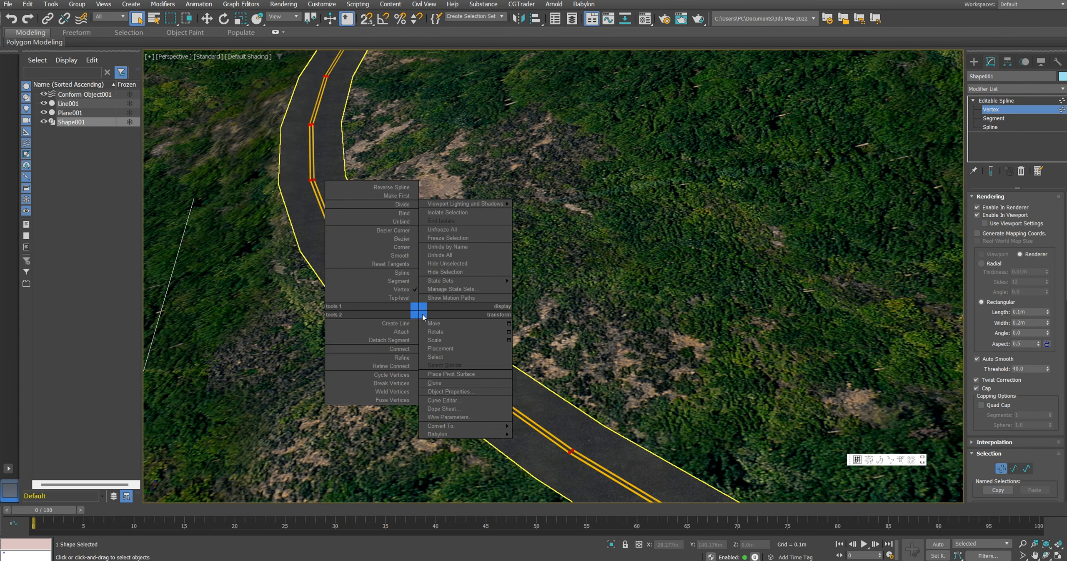
click(408, 257)
Step: Leave vertex editing and examine the smoothed double line around the bend and at the road's end
scroll(407, 264, down, 5)
alt+middle_drag(409, 290, 415, 267)
scroll(350, 202, up, 7)
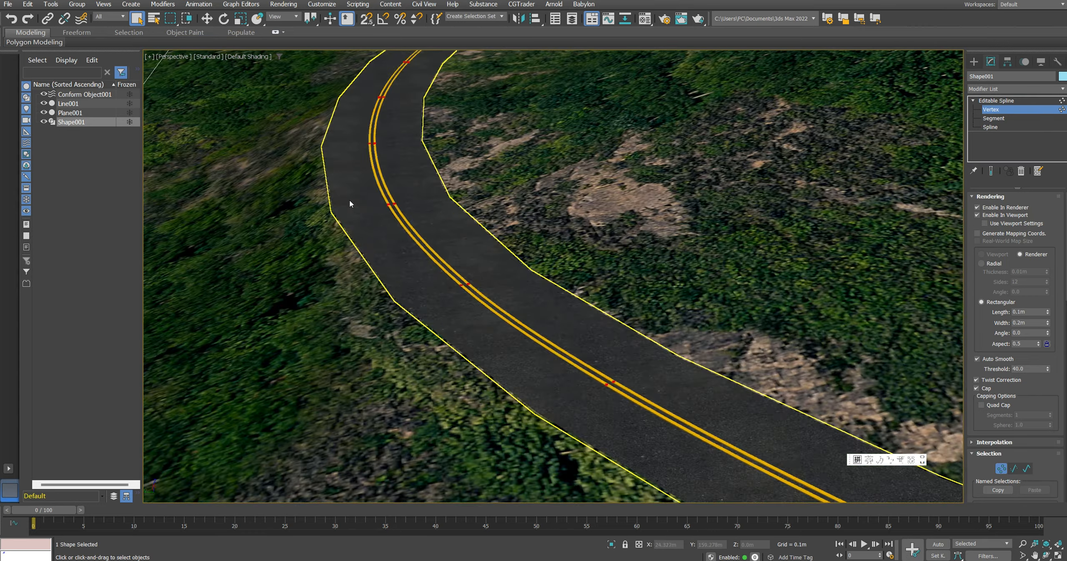
scroll(350, 200, up, 5)
scroll(422, 218, down, 8)
scroll(466, 228, up, 4)
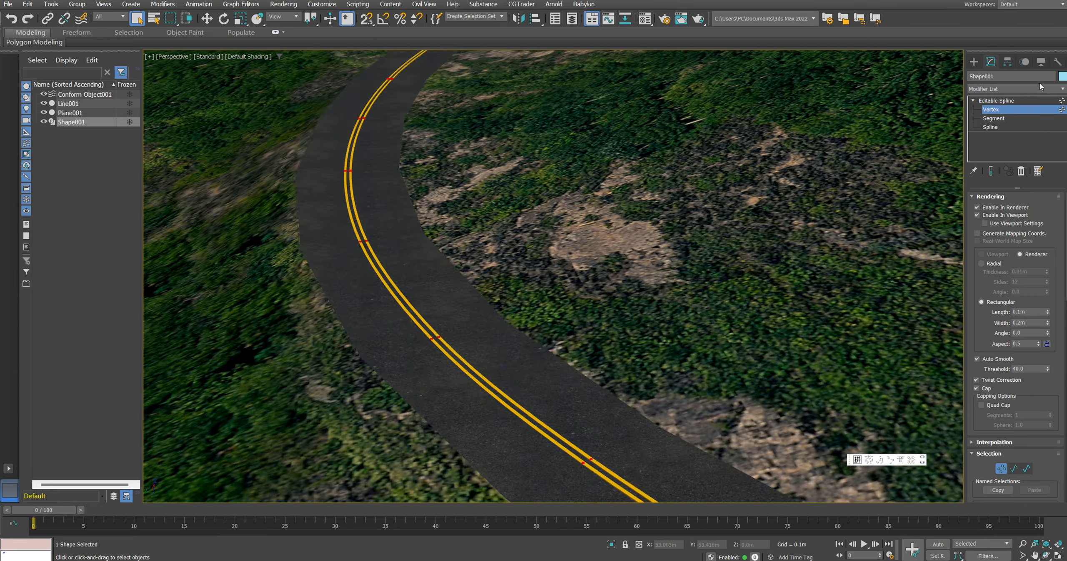
click(1018, 101)
scroll(544, 255, down, 6)
middle_drag(767, 277, 517, 204)
scroll(612, 287, up, 5)
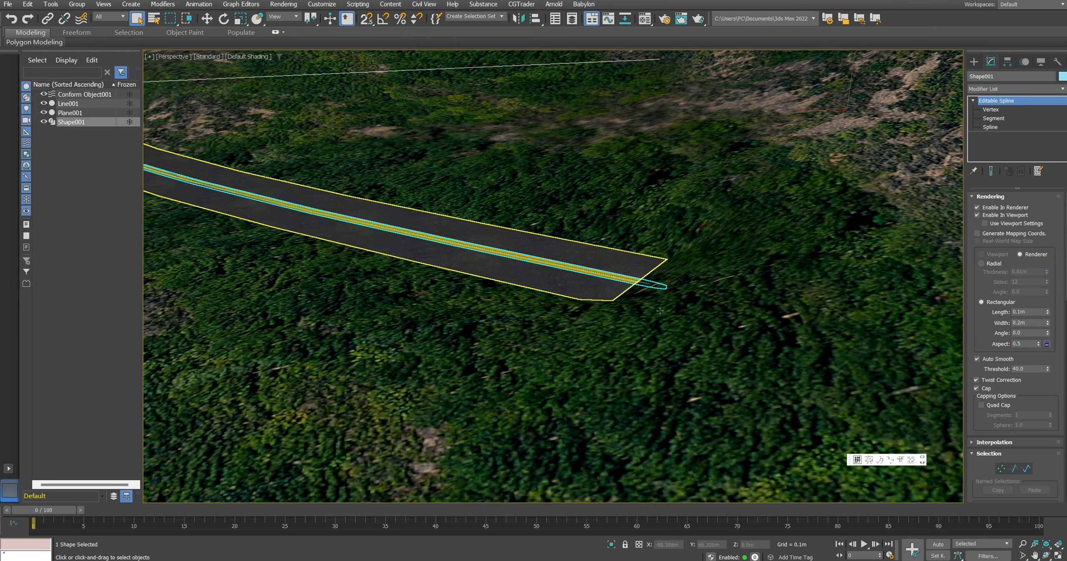
Step: Isolate the road strip, frame it in the view and display its edged faces
click(611, 287)
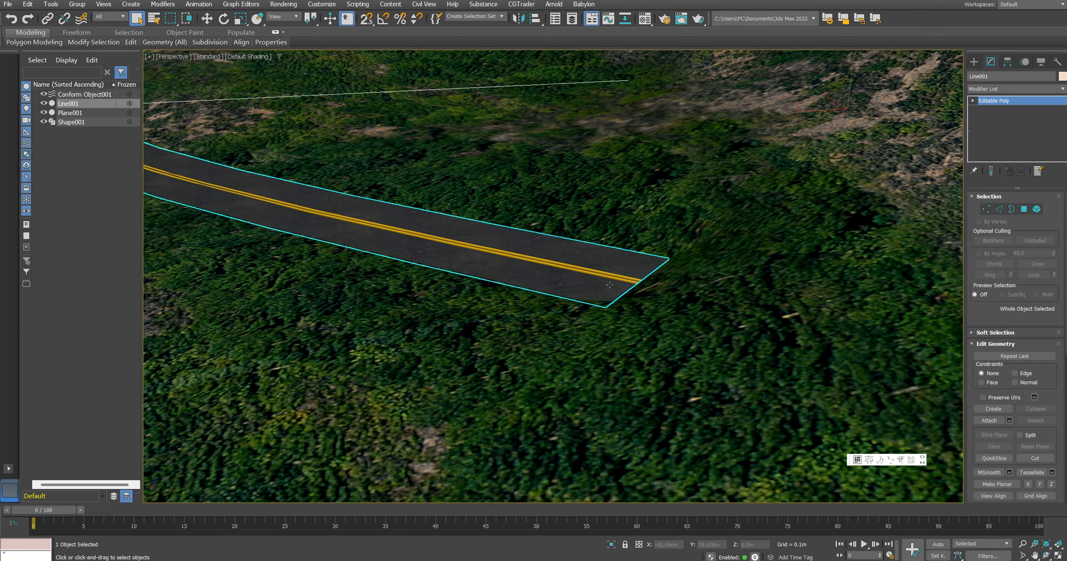
middle_drag(610, 283, 603, 339)
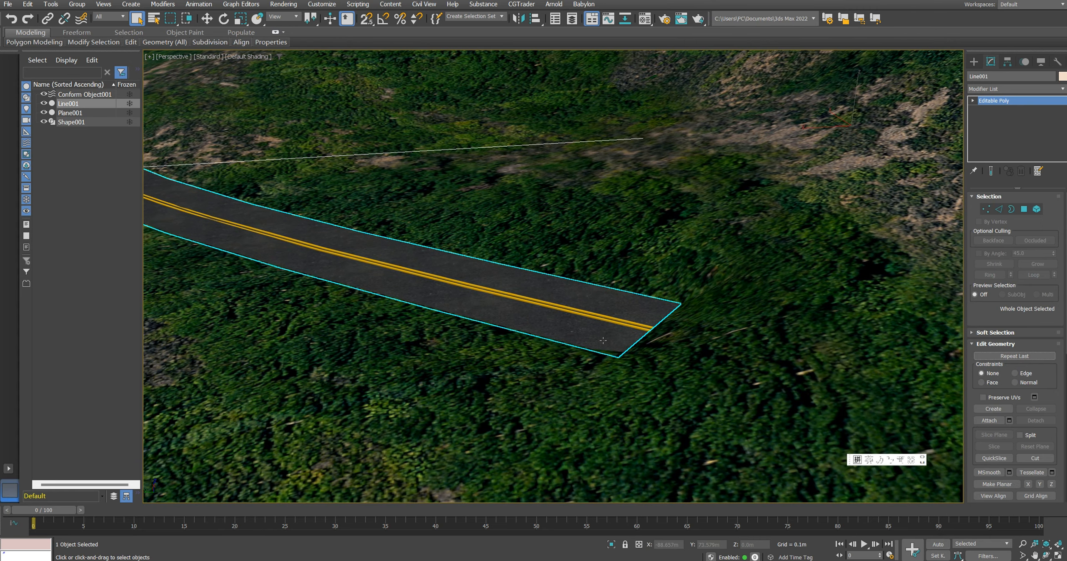
key(alt+q)
scroll(459, 380, up, 5)
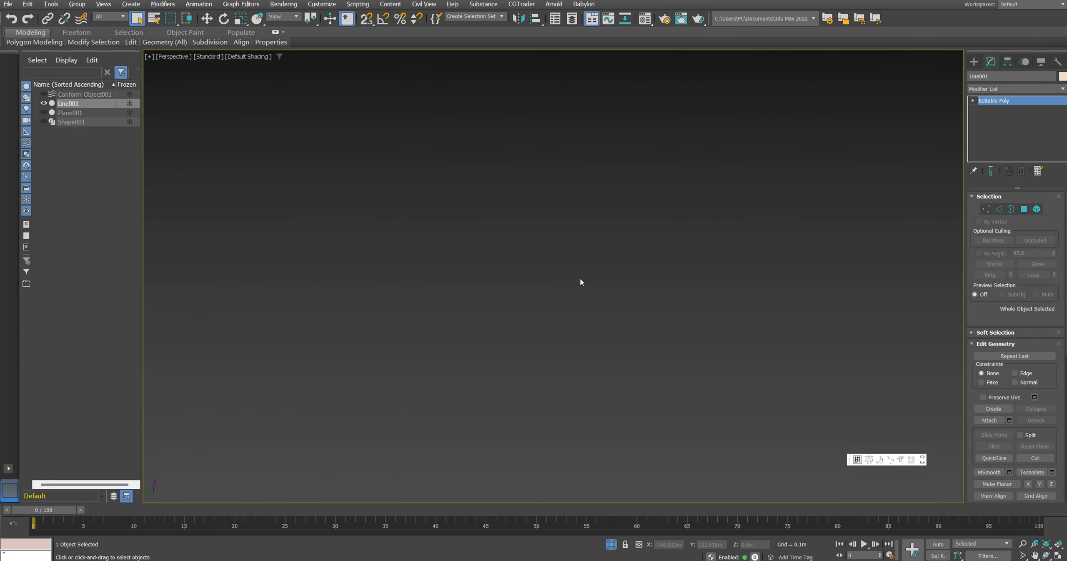
key(z)
middle_drag(425, 390, 487, 330)
scroll(487, 330, up, 4)
key(F4)
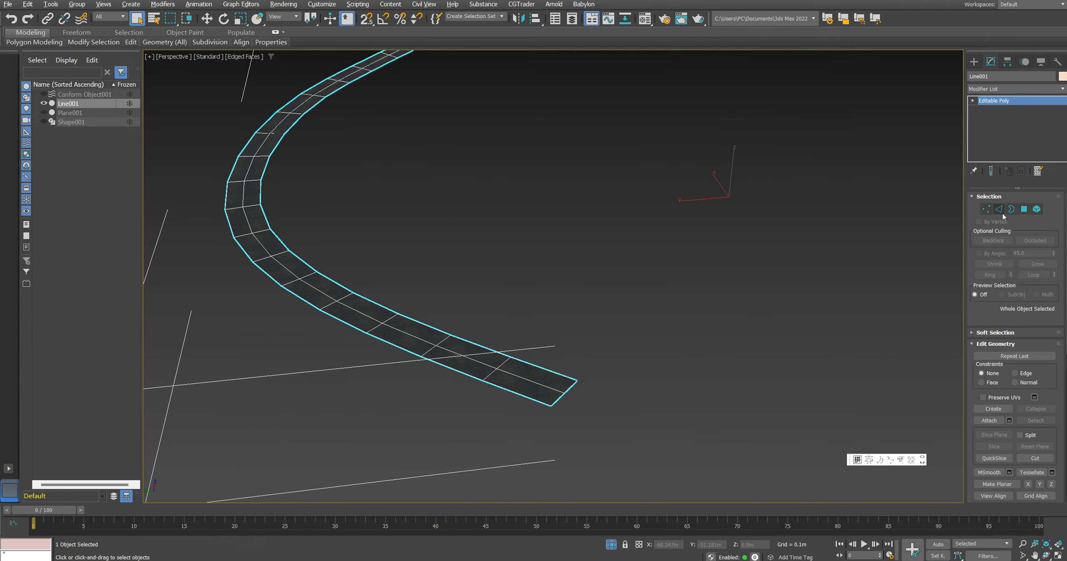
Step: Create a second linear shape from the road strip's selected centreline edges
click(1000, 210)
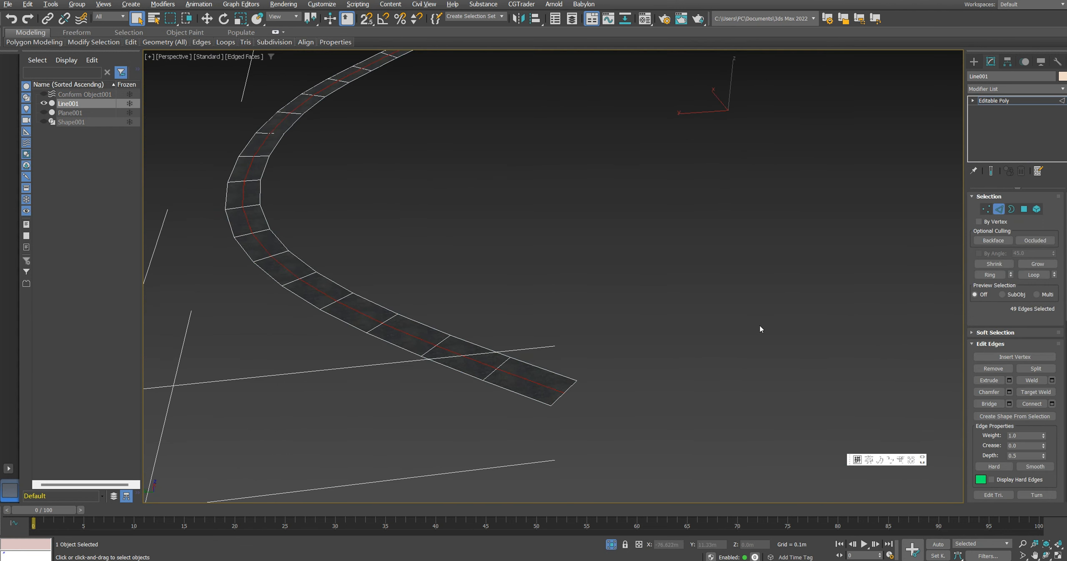
right_click(557, 380)
click(528, 475)
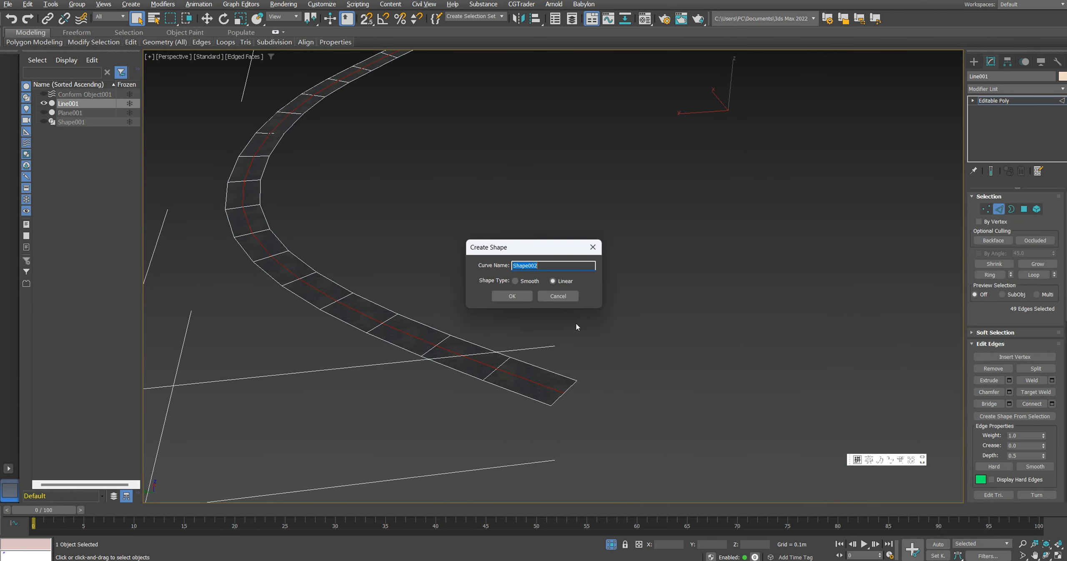
click(527, 299)
middle_drag(546, 358, 587, 432)
scroll(592, 471, up, 5)
Step: Select the new centreline shape and disable its rendering in both the renderer and the viewport
key(2)
ctrl+click(690, 400)
scroll(496, 251, down, 6)
middle_drag(493, 233, 514, 384)
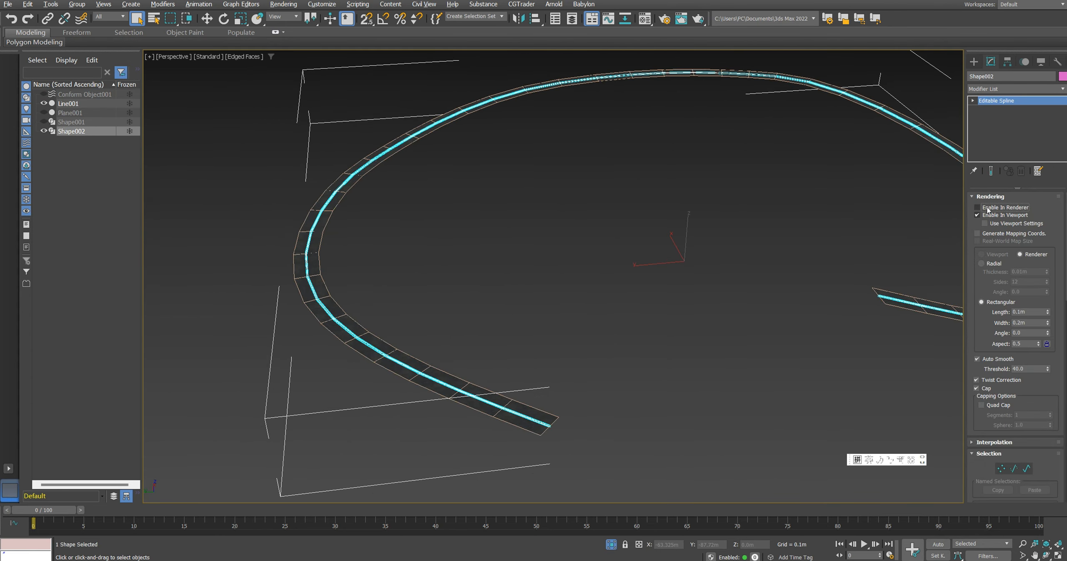
click(977, 215)
middle_drag(692, 376, 690, 244)
Step: Raise the new centreline shape above the road with a relative move offset and end the isolation
key(w)
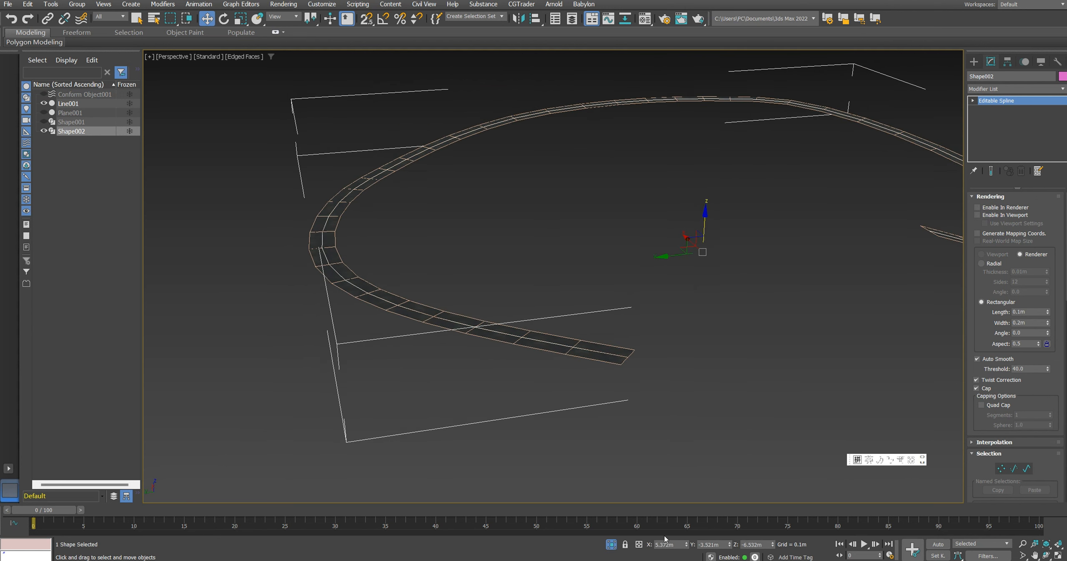
click(638, 544)
key(Return)
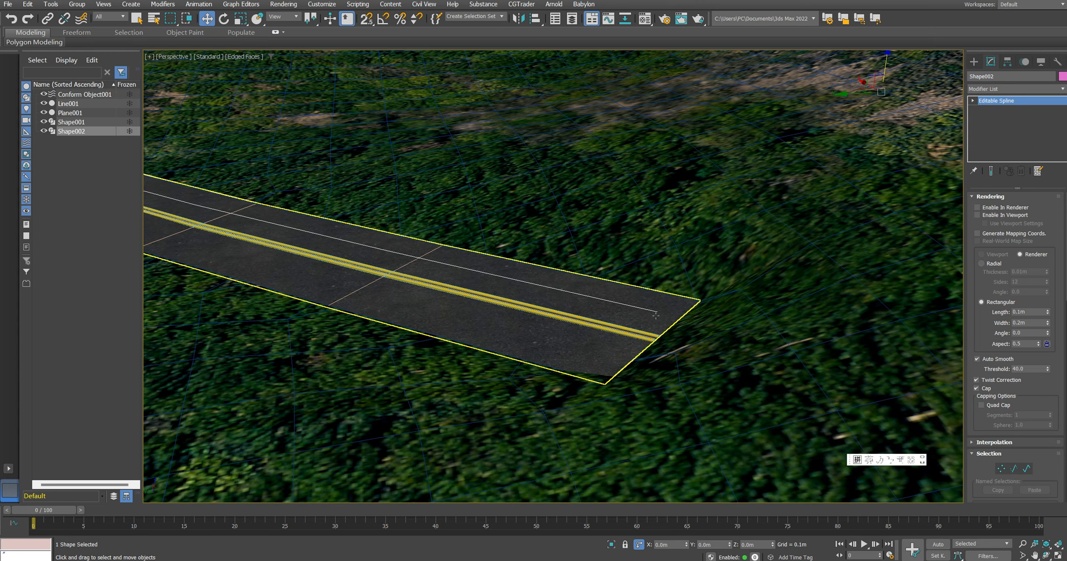
middle_drag(656, 315, 655, 330)
scroll(561, 290, down, 8)
middle_drag(560, 291, 423, 330)
Step: Create a free camera beside the looping road in the wireframe top view
click(974, 62)
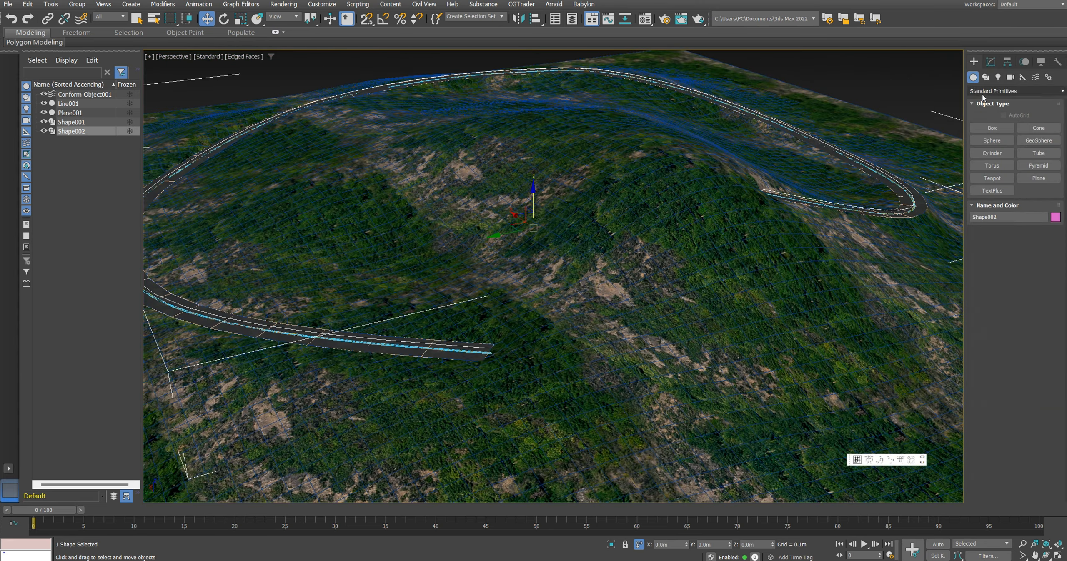
click(1010, 79)
key(t)
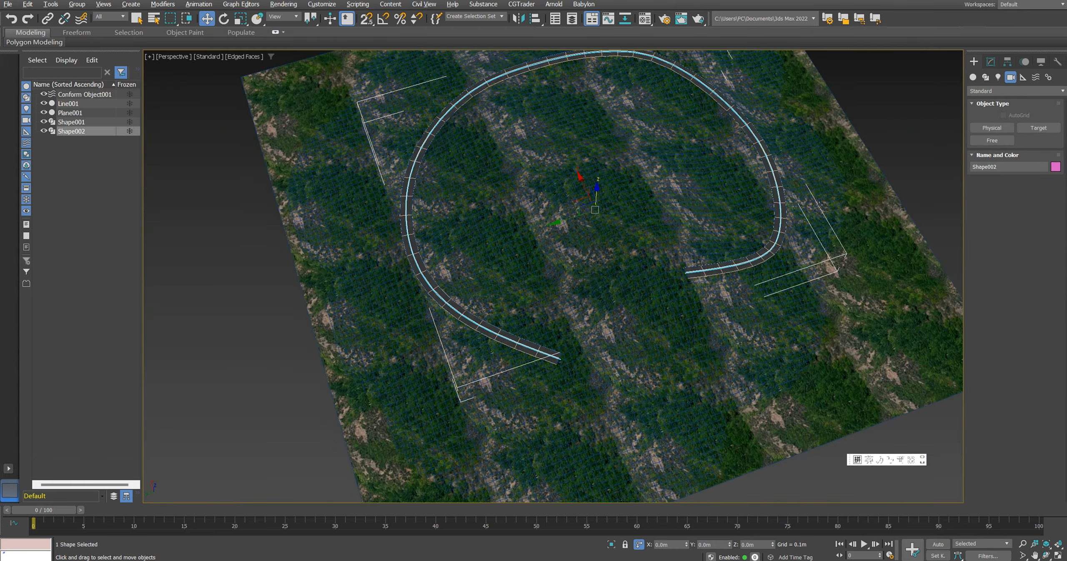
key(F3)
click(992, 140)
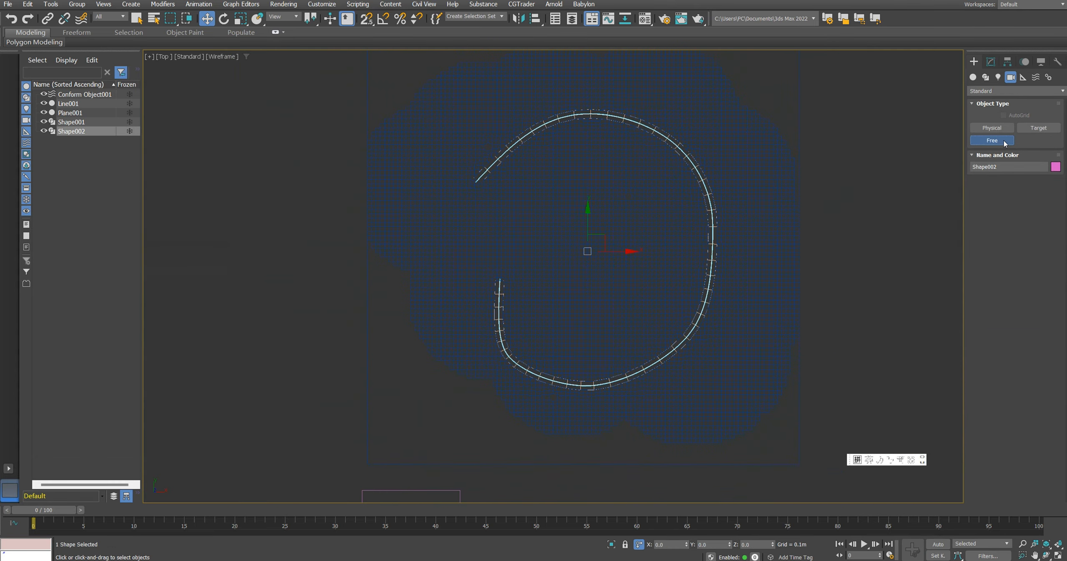
click(881, 252)
right_click(881, 269)
alt+middle_drag(880, 271, 765, 261)
Step: Turn on angle snapping with a 5-degree increment and rotate the camera from looking straight down to looking horizontally
key(e)
drag(766, 238, 799, 289)
right_click(799, 289)
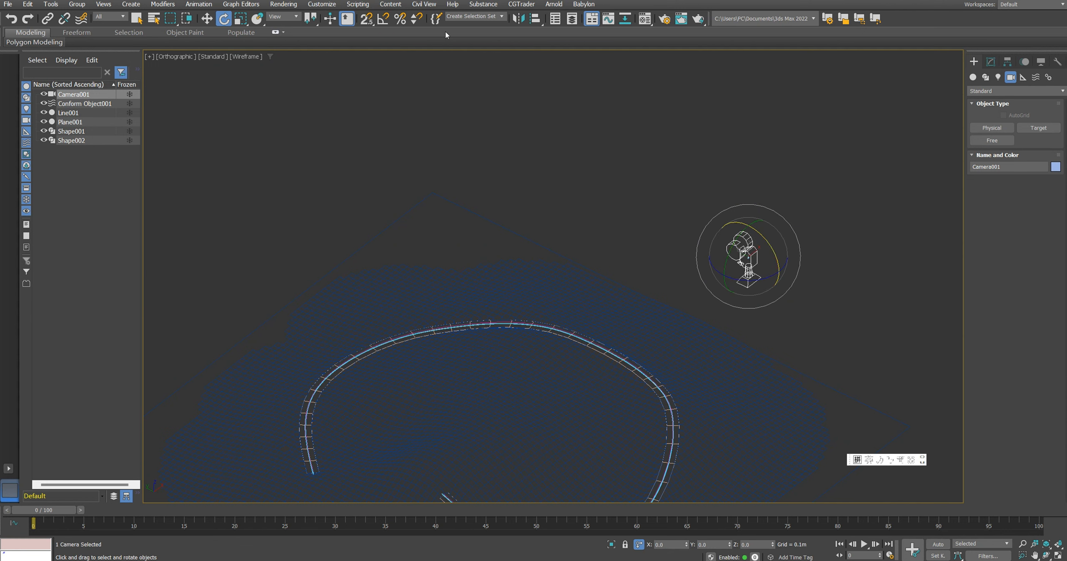
click(384, 20)
right_click(384, 19)
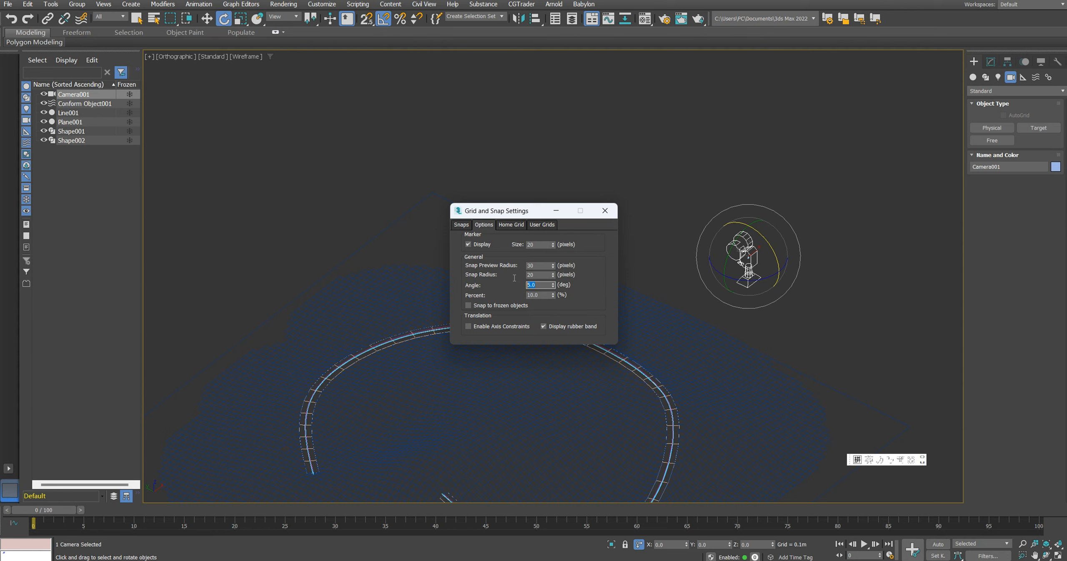
click(604, 211)
drag(773, 251, 783, 280)
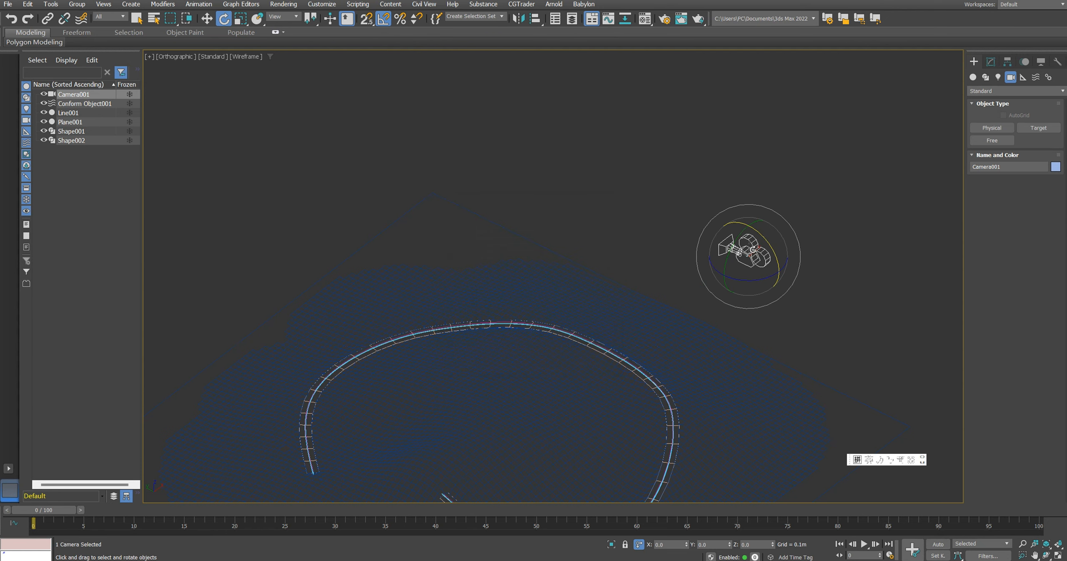
Step: Assign a Path Constraint controller to the camera's position
scroll(742, 253, down, 3)
alt+middle_drag(742, 254, 713, 255)
scroll(707, 276, up, 2)
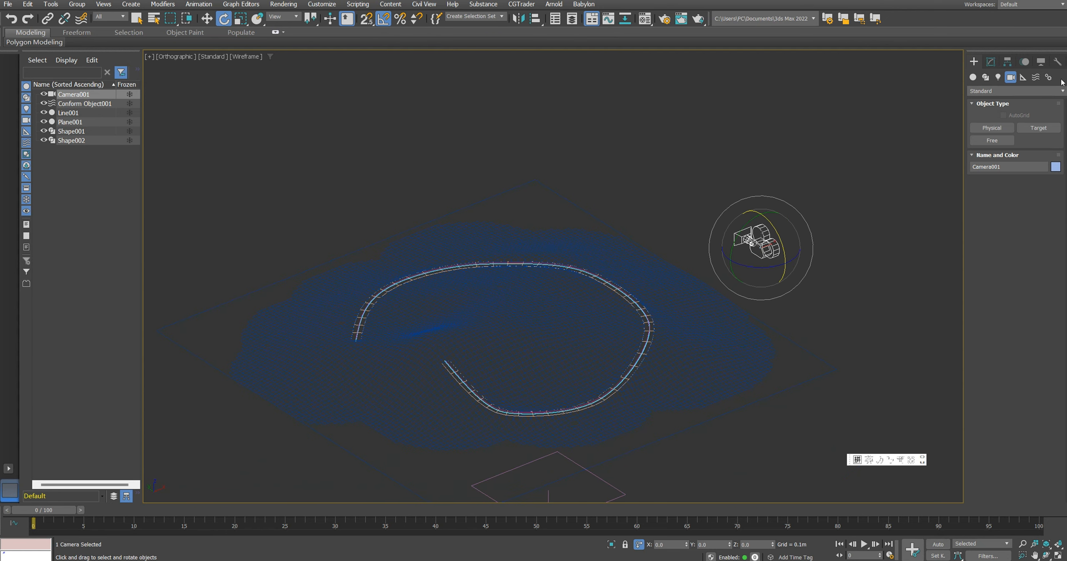
click(1048, 77)
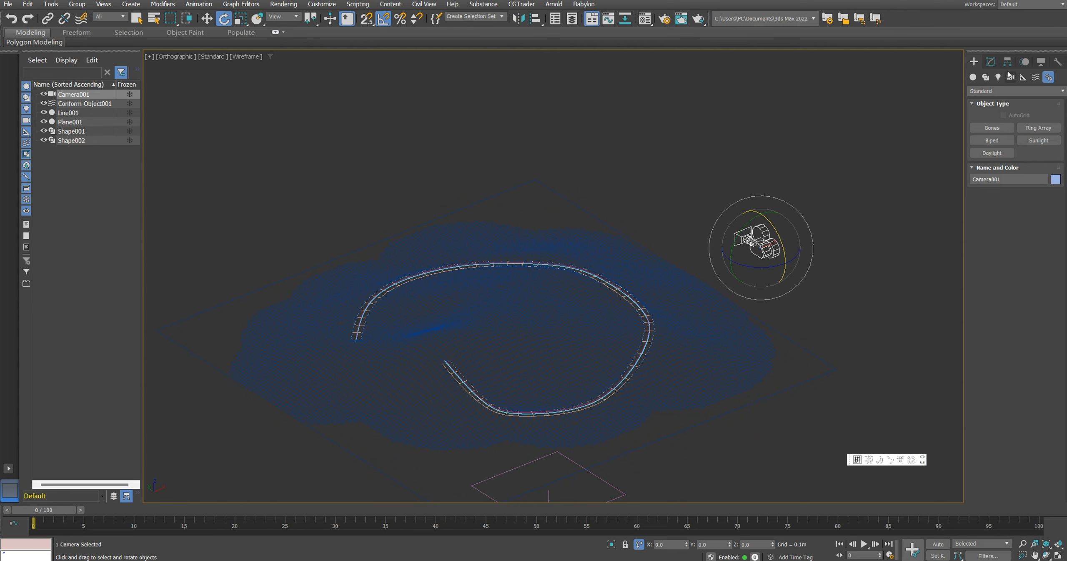
click(1024, 62)
middle_drag(750, 255, 741, 221)
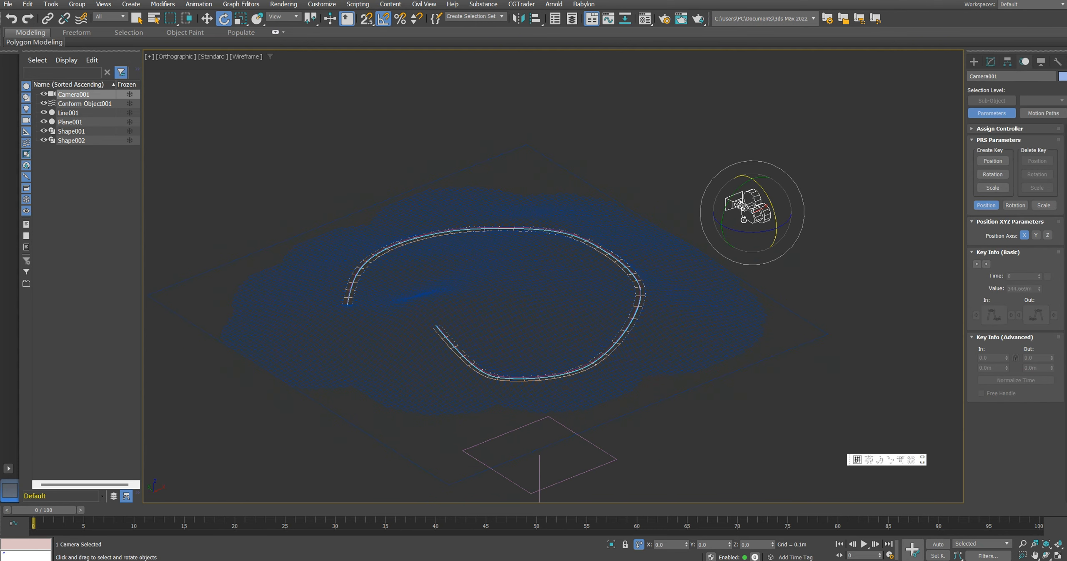
click(996, 129)
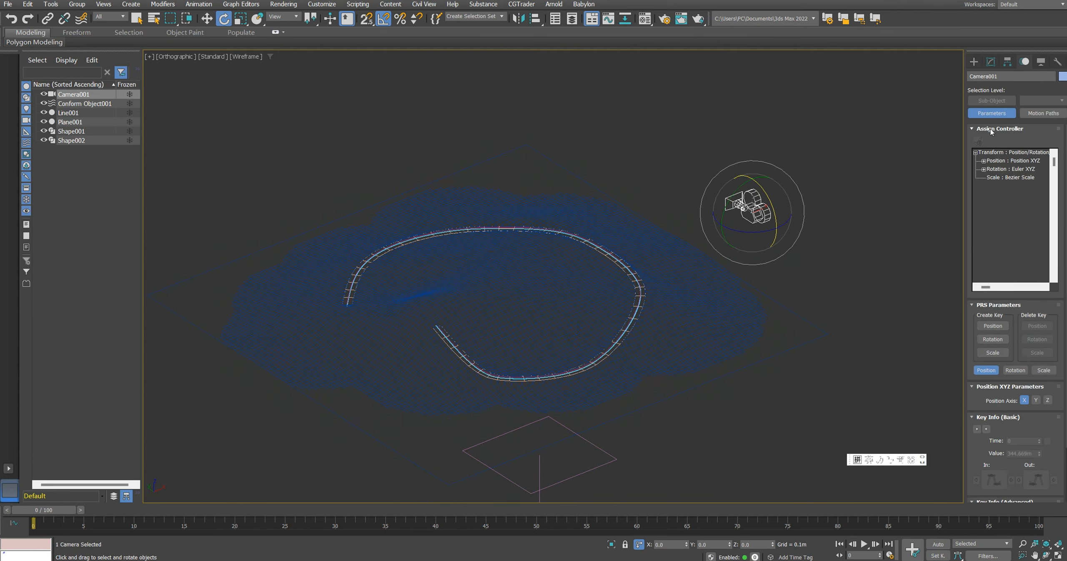
click(1003, 161)
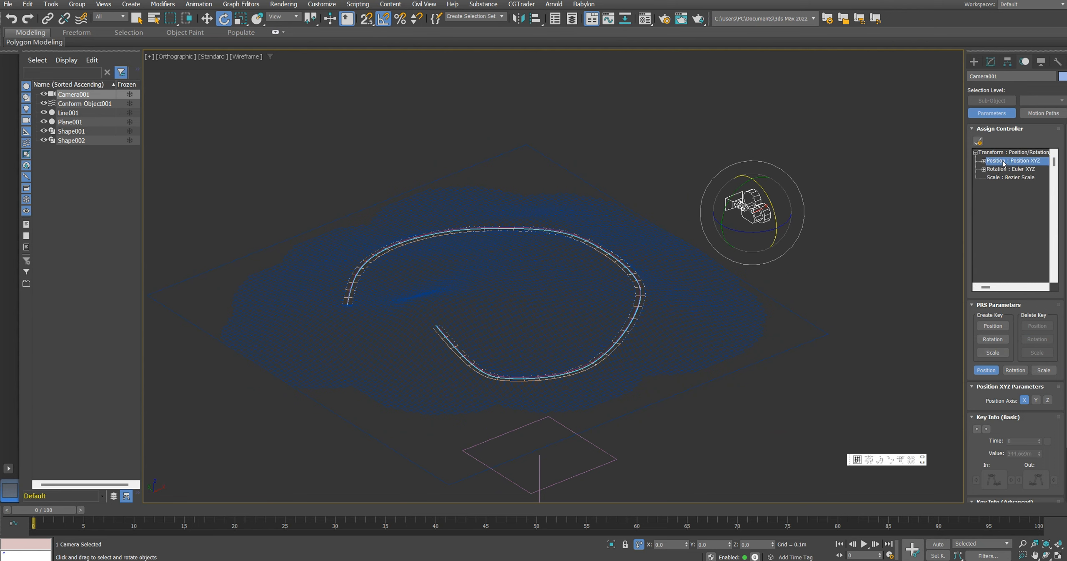
click(979, 141)
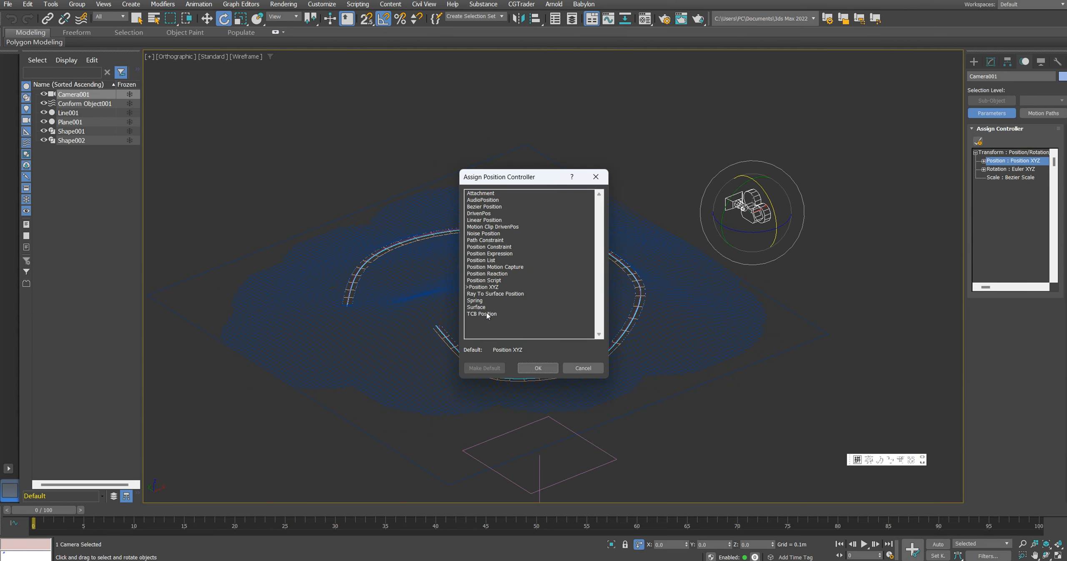
click(494, 240)
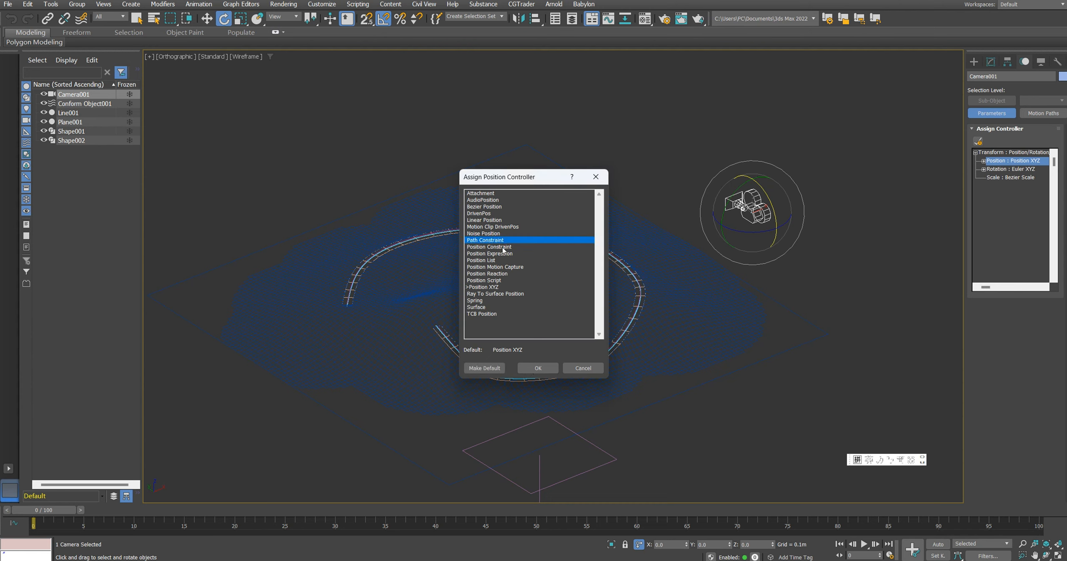
click(538, 368)
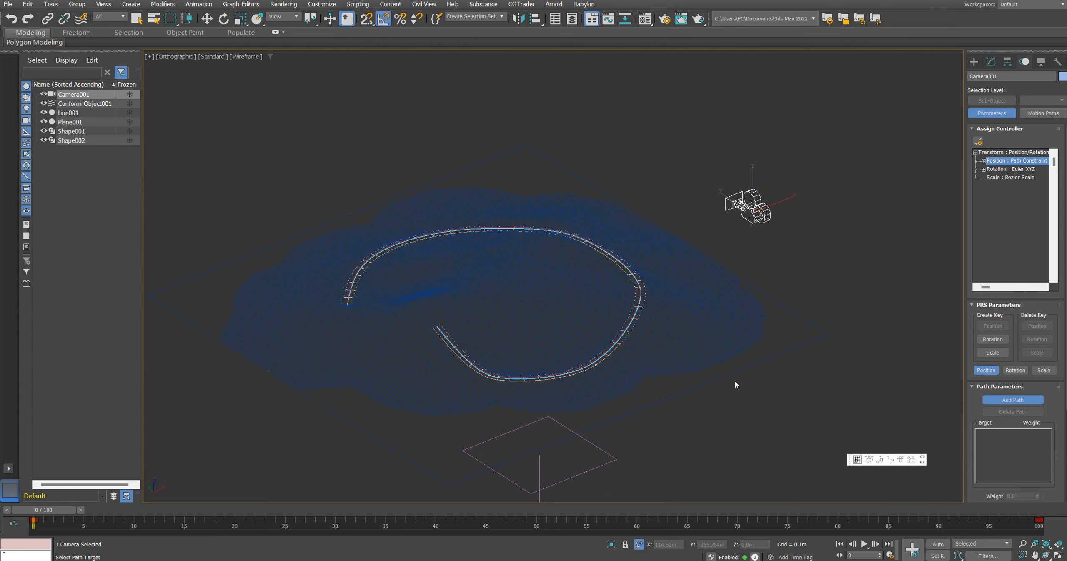
Step: Pick the raised centreline shape Shape002 as the camera's constraint path
scroll(622, 349, up, 4)
click(606, 334)
scroll(605, 333, down, 2)
middle_drag(154, 218, 333, 241)
scroll(404, 283, up, 9)
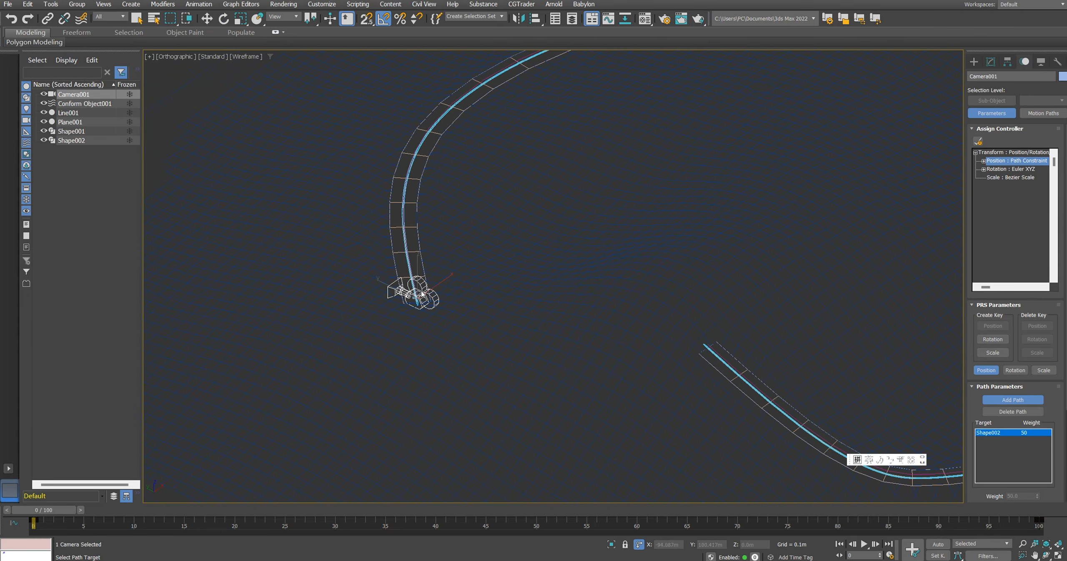
scroll(441, 316, down, 4)
scroll(441, 316, up, 1)
scroll(984, 398, down, 5)
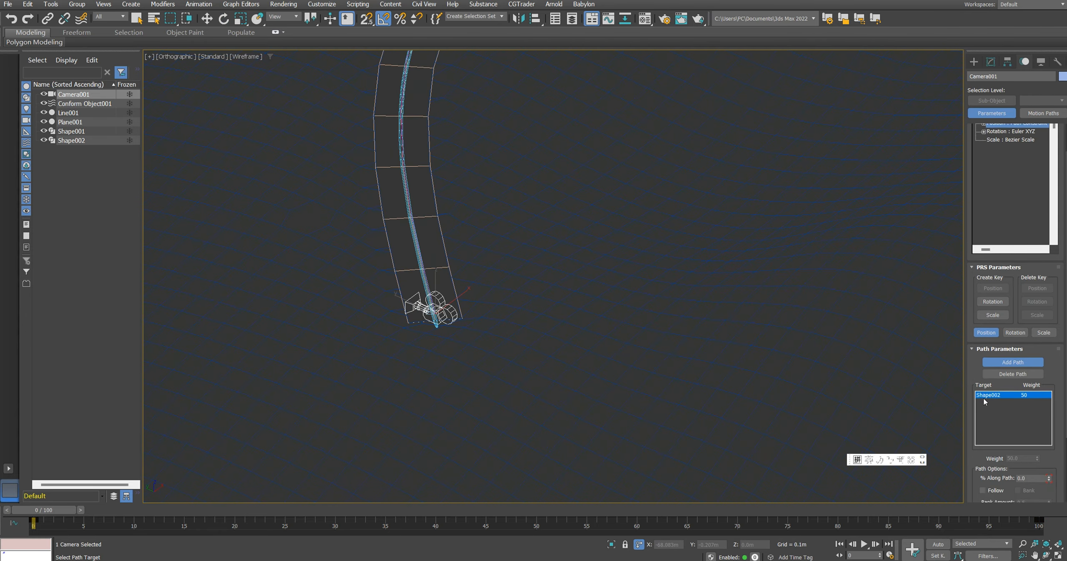
Step: Enable Follow in the path options and rotate the camera to face forward along the road
click(989, 466)
alt+middle_drag(526, 305, 501, 316)
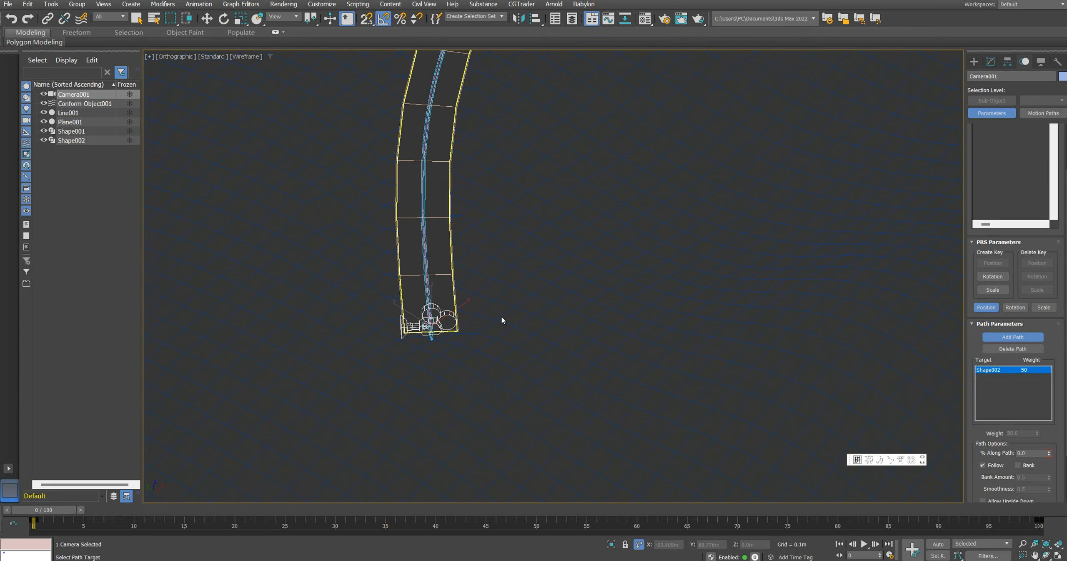
key(e)
drag(436, 353, 438, 353)
alt+middle_drag(483, 325, 486, 334)
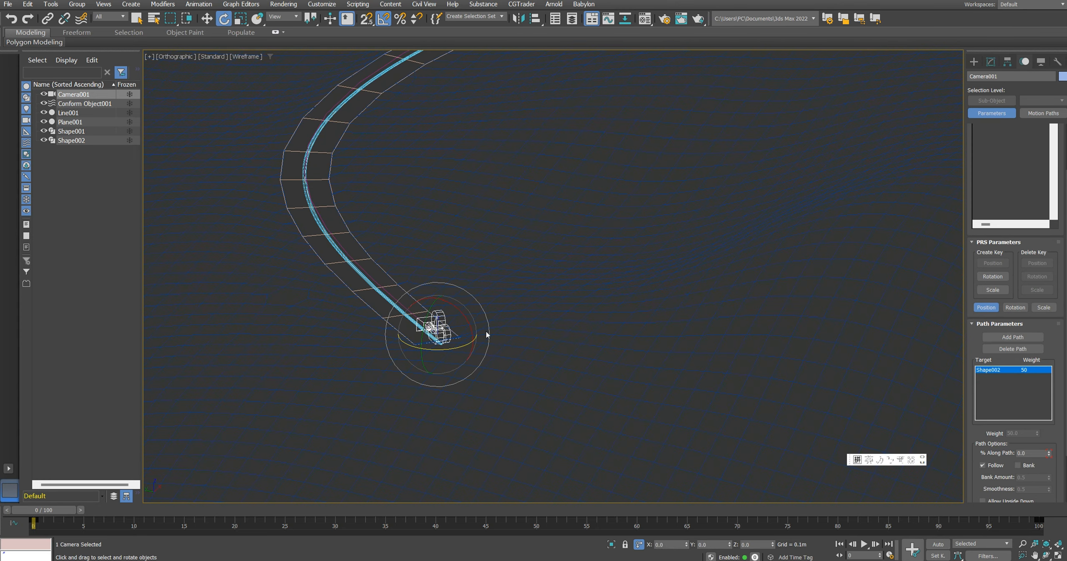
Step: Look through the camera in shaded mode, scrub and play the drive animation, and return to frame 0
key(c)
key(F3)
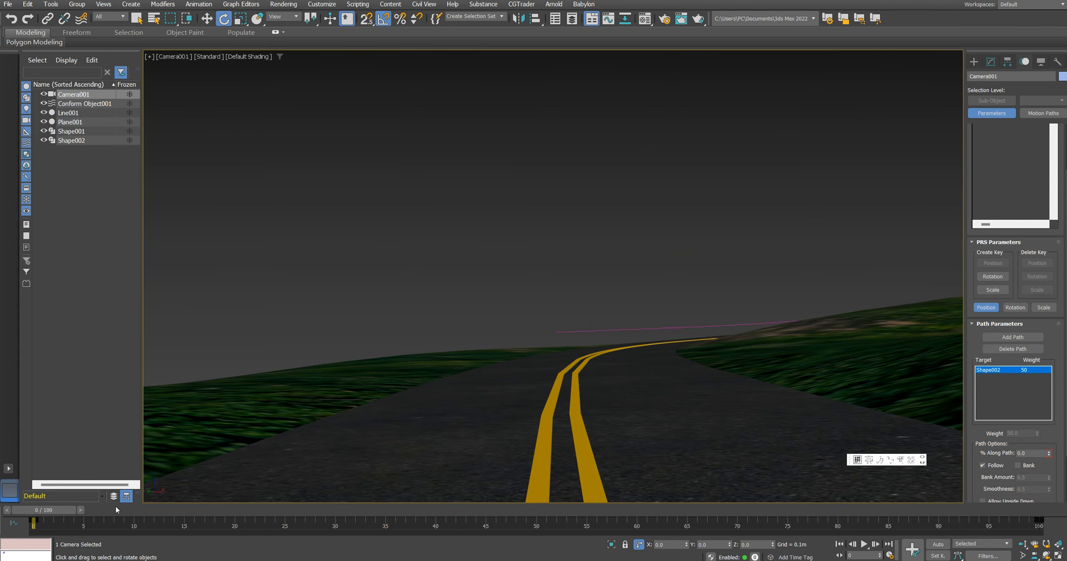
drag(55, 510, 512, 543)
click(839, 544)
click(864, 544)
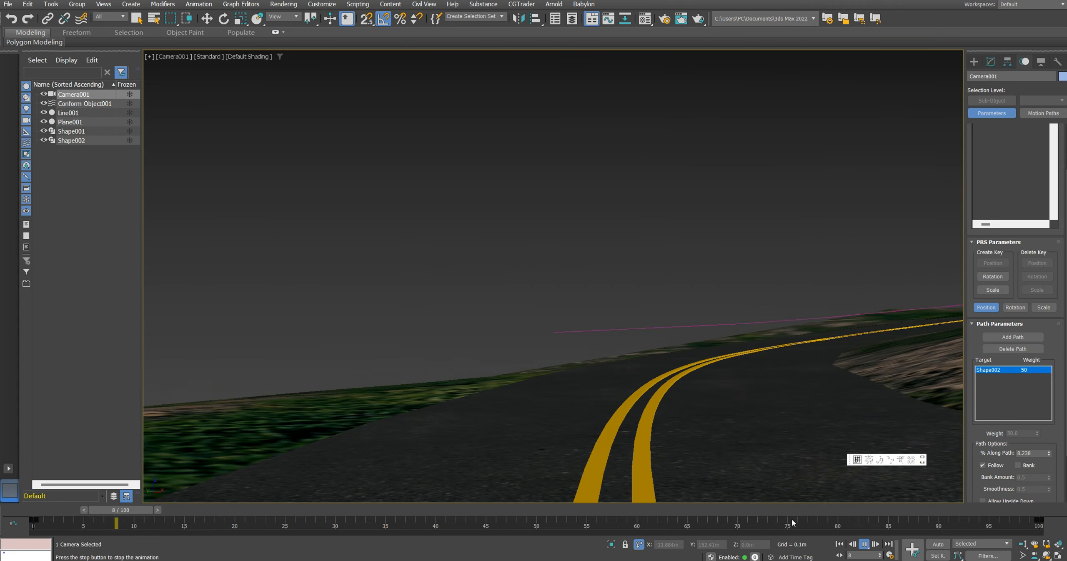
drag(413, 509, 14, 507)
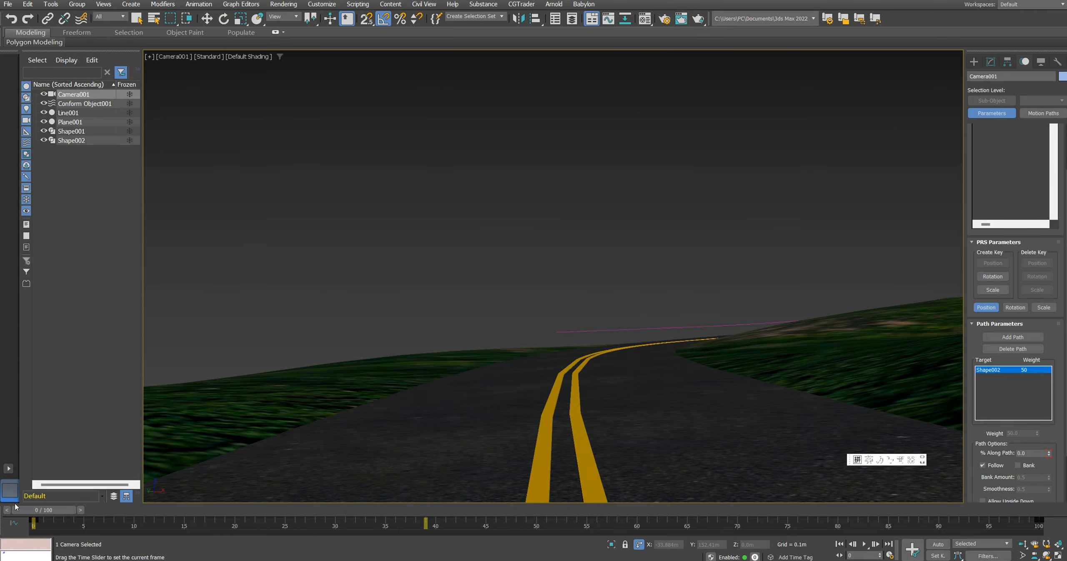
Step: Select the raised centreline path in the perspective view and convert all its vertices to Smooth
key(e)
key(p)
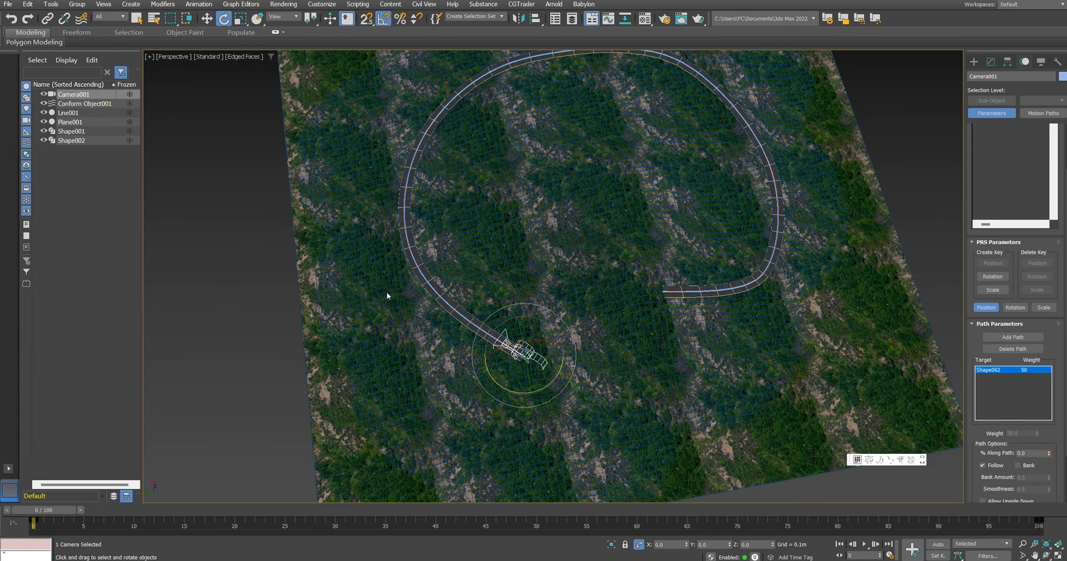
key(z)
alt+middle_drag(438, 292, 684, 311)
scroll(500, 305, up, 5)
click(500, 313)
scroll(500, 313, down, 8)
key(1)
scroll(565, 236, down, 5)
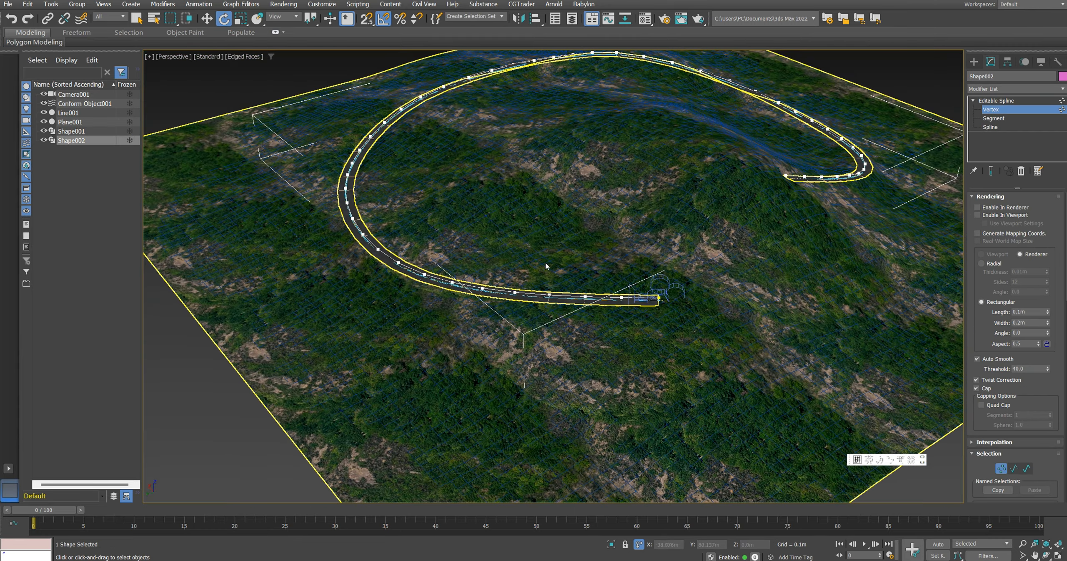
middle_drag(534, 270, 521, 277)
key(ctrl+a)
right_click(452, 245)
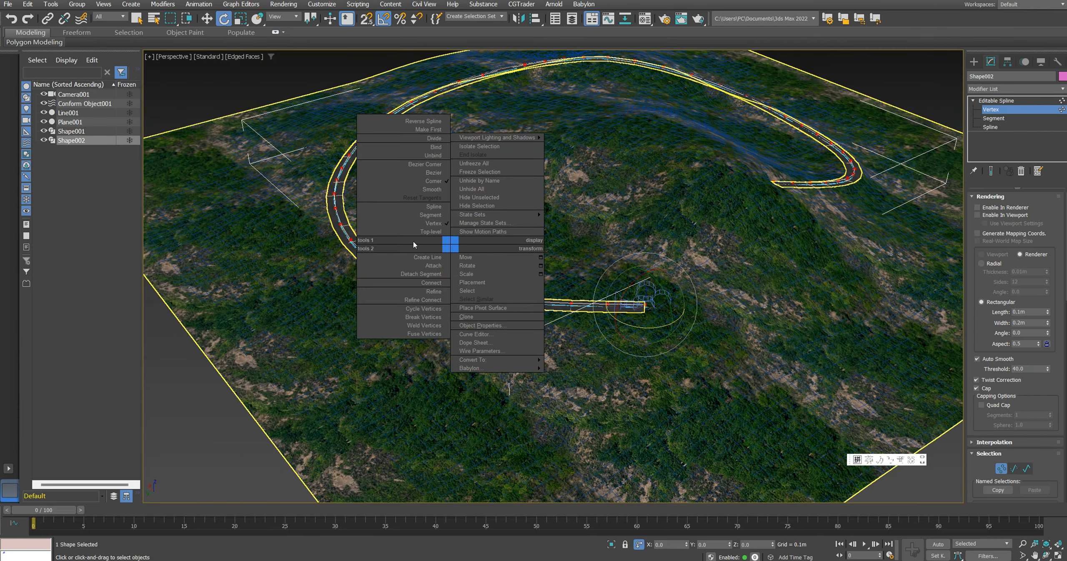
click(433, 189)
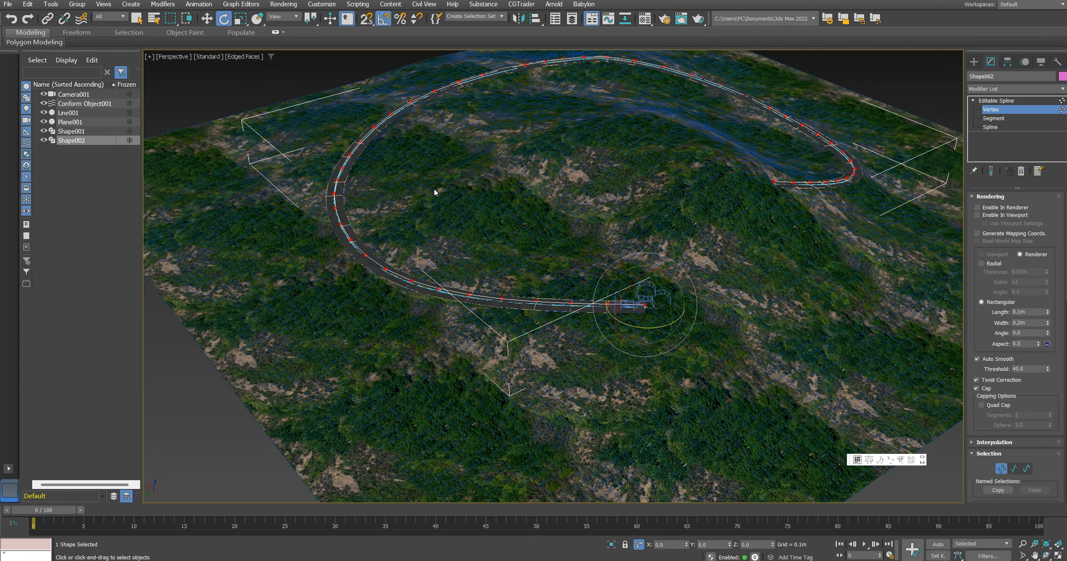
key(1)
Step: Play the drive along the smoothed path through the camera, stop it and return to the perspective view
alt+middle_drag(626, 241, 577, 229)
key(c)
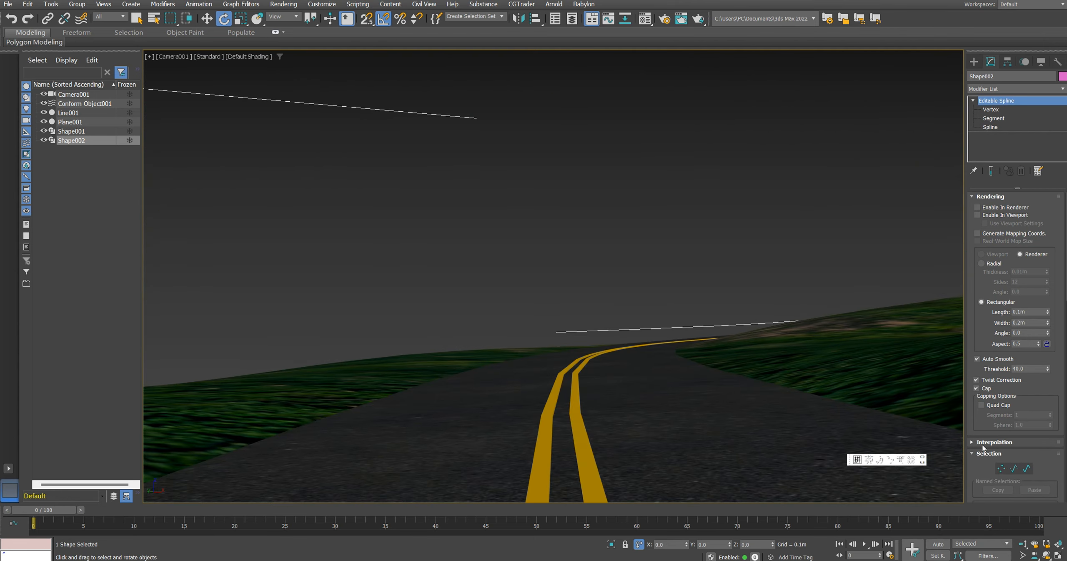
click(864, 544)
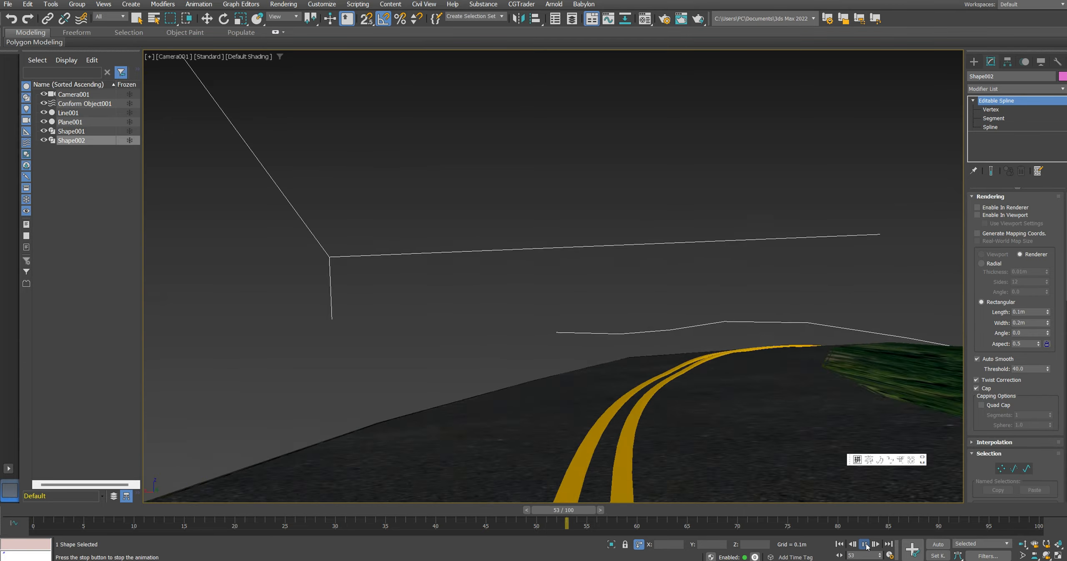
click(865, 544)
key(p)
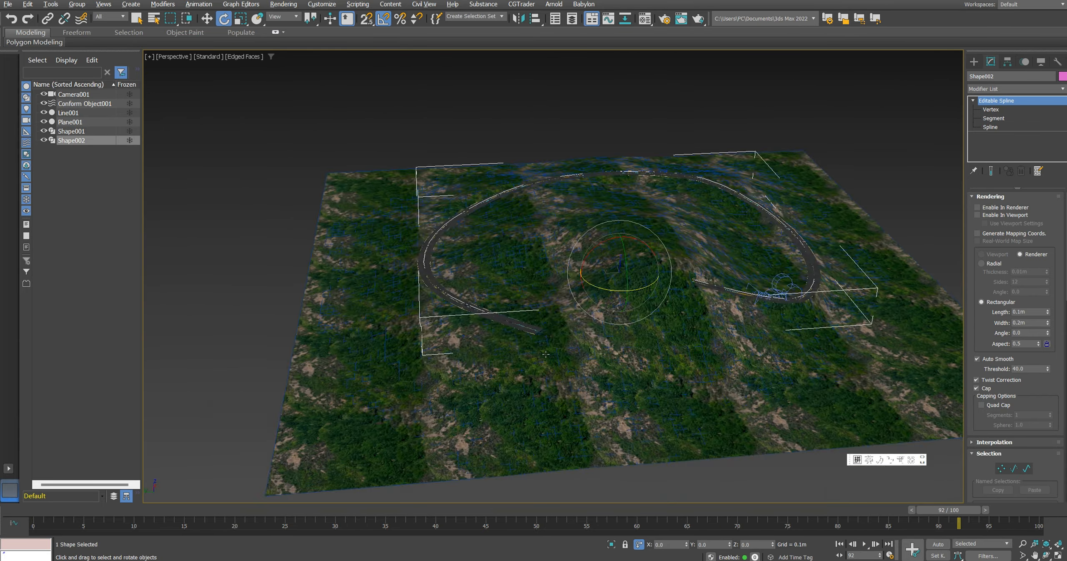
Step: Clear the selection and examine the road's ends, curves and fit to the hilly terrain in perspective
key(e)
click(583, 133)
scroll(508, 292, up, 4)
alt+middle_drag(488, 300, 506, 246)
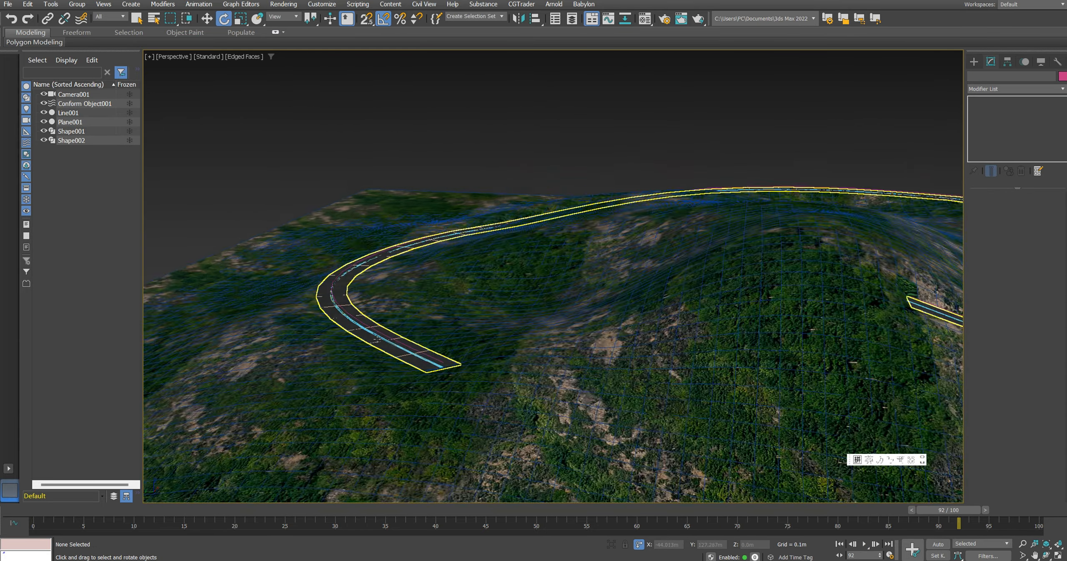
scroll(367, 334, up, 5)
middle_drag(367, 334, 442, 354)
scroll(375, 359, down, 5)
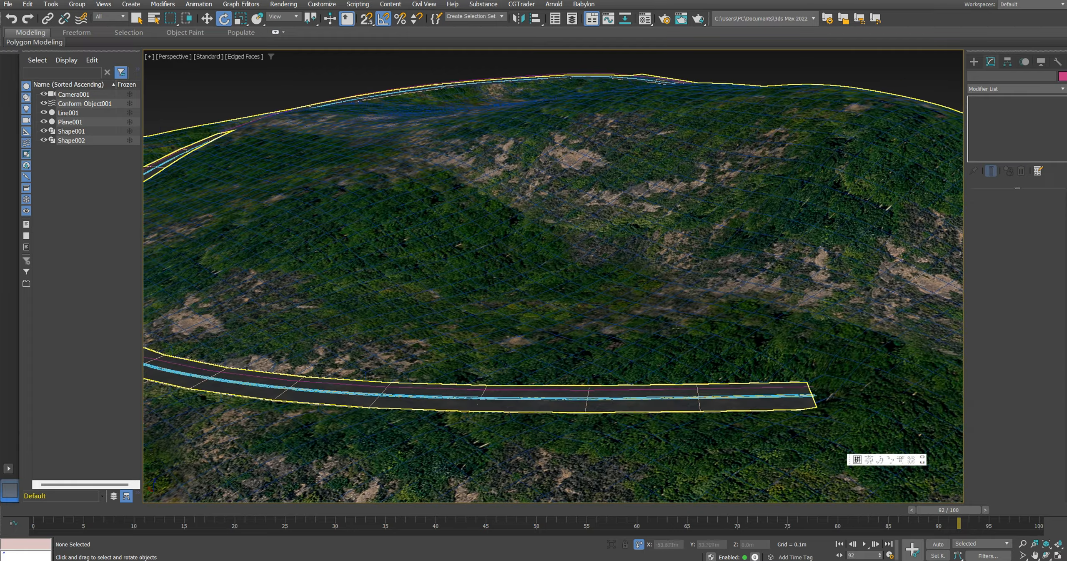
scroll(519, 363, up, 2)
scroll(520, 363, down, 3)
scroll(492, 388, down, 2)
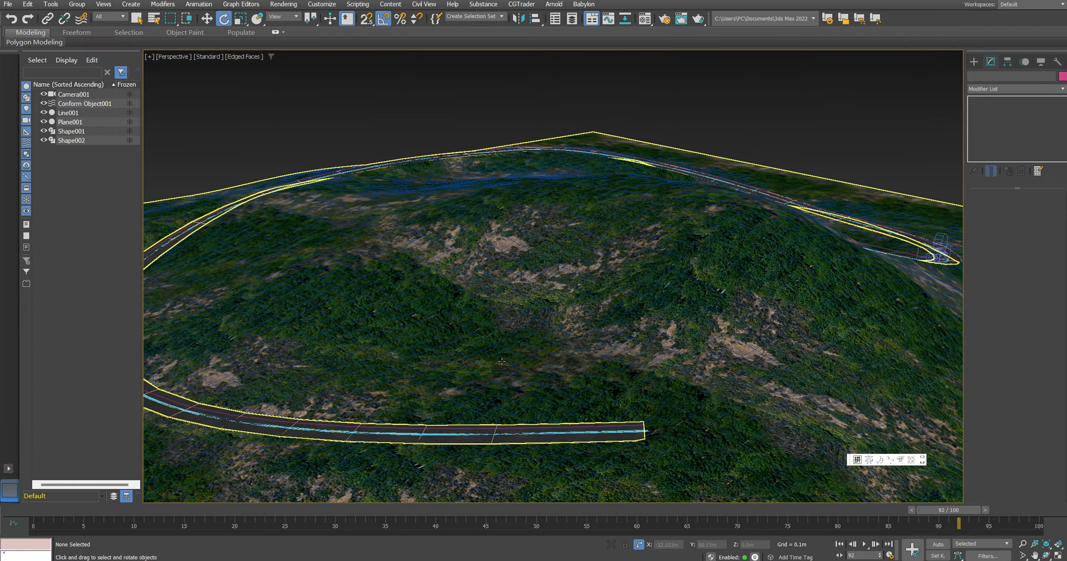